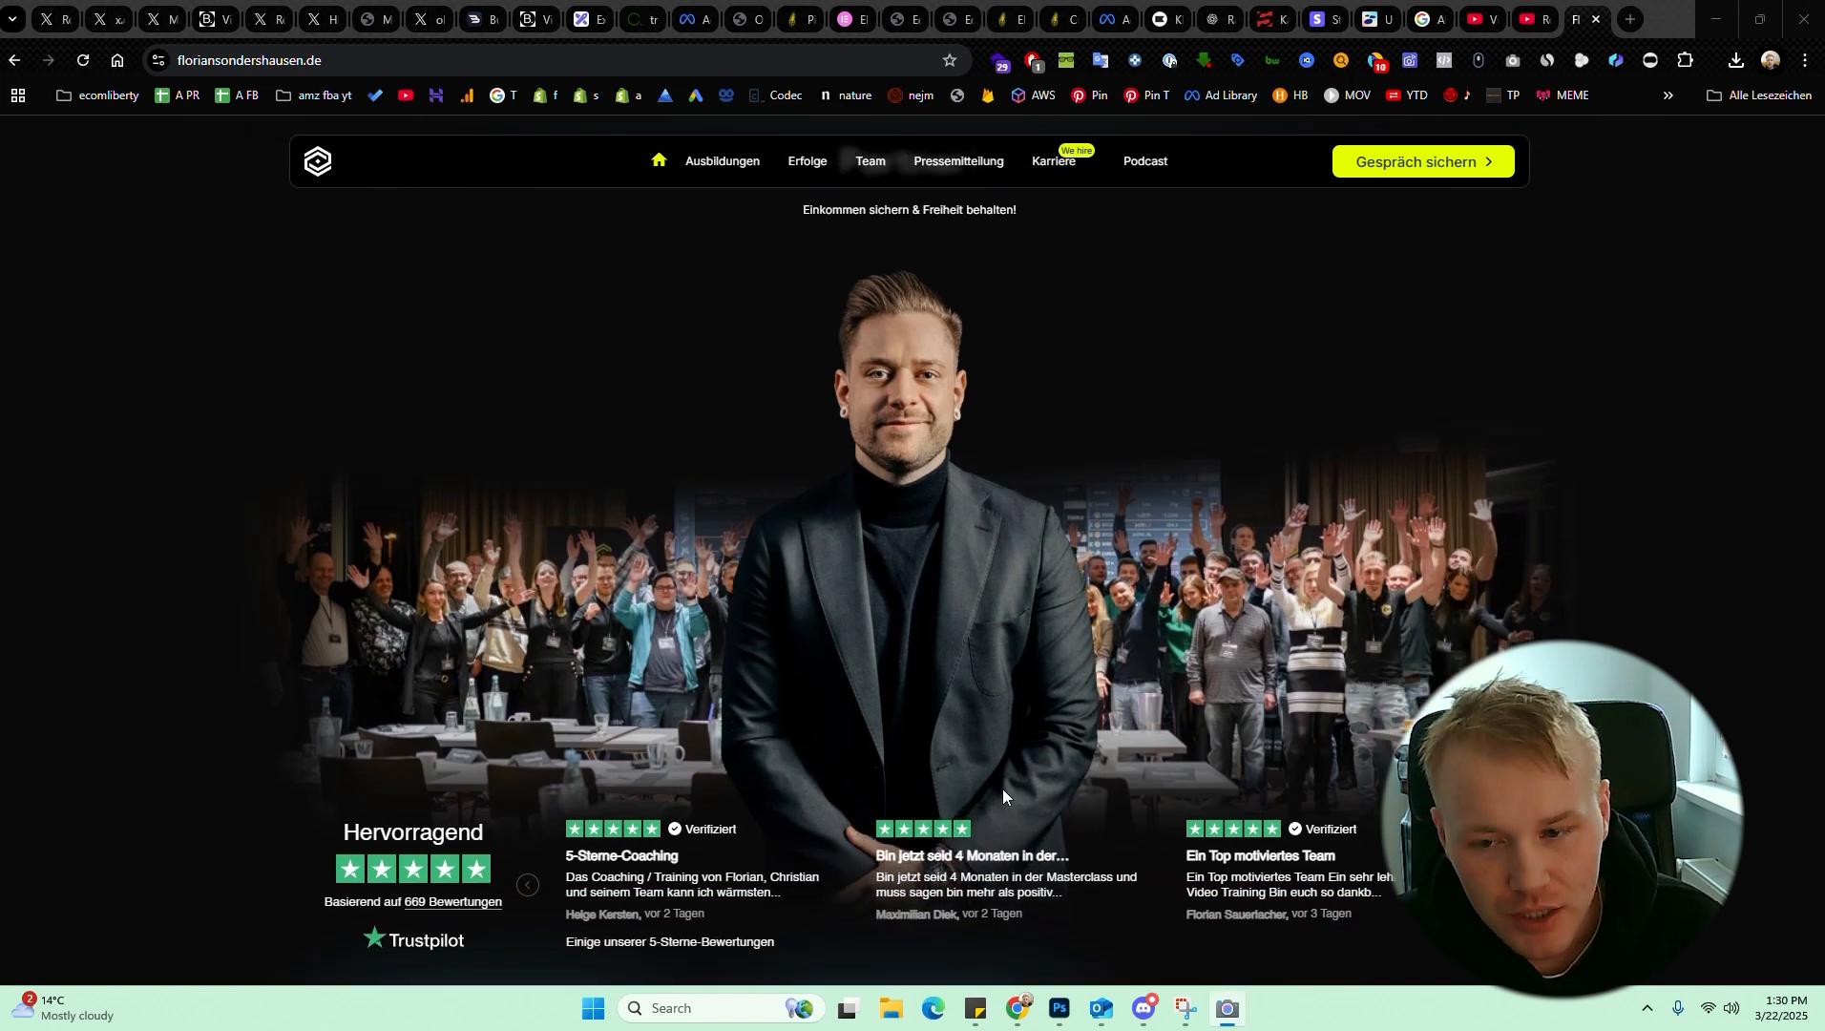
Examine how the portrait moves against the group photo while scrolling through the reference site's success section
scroll(908, 691, "up", 6)
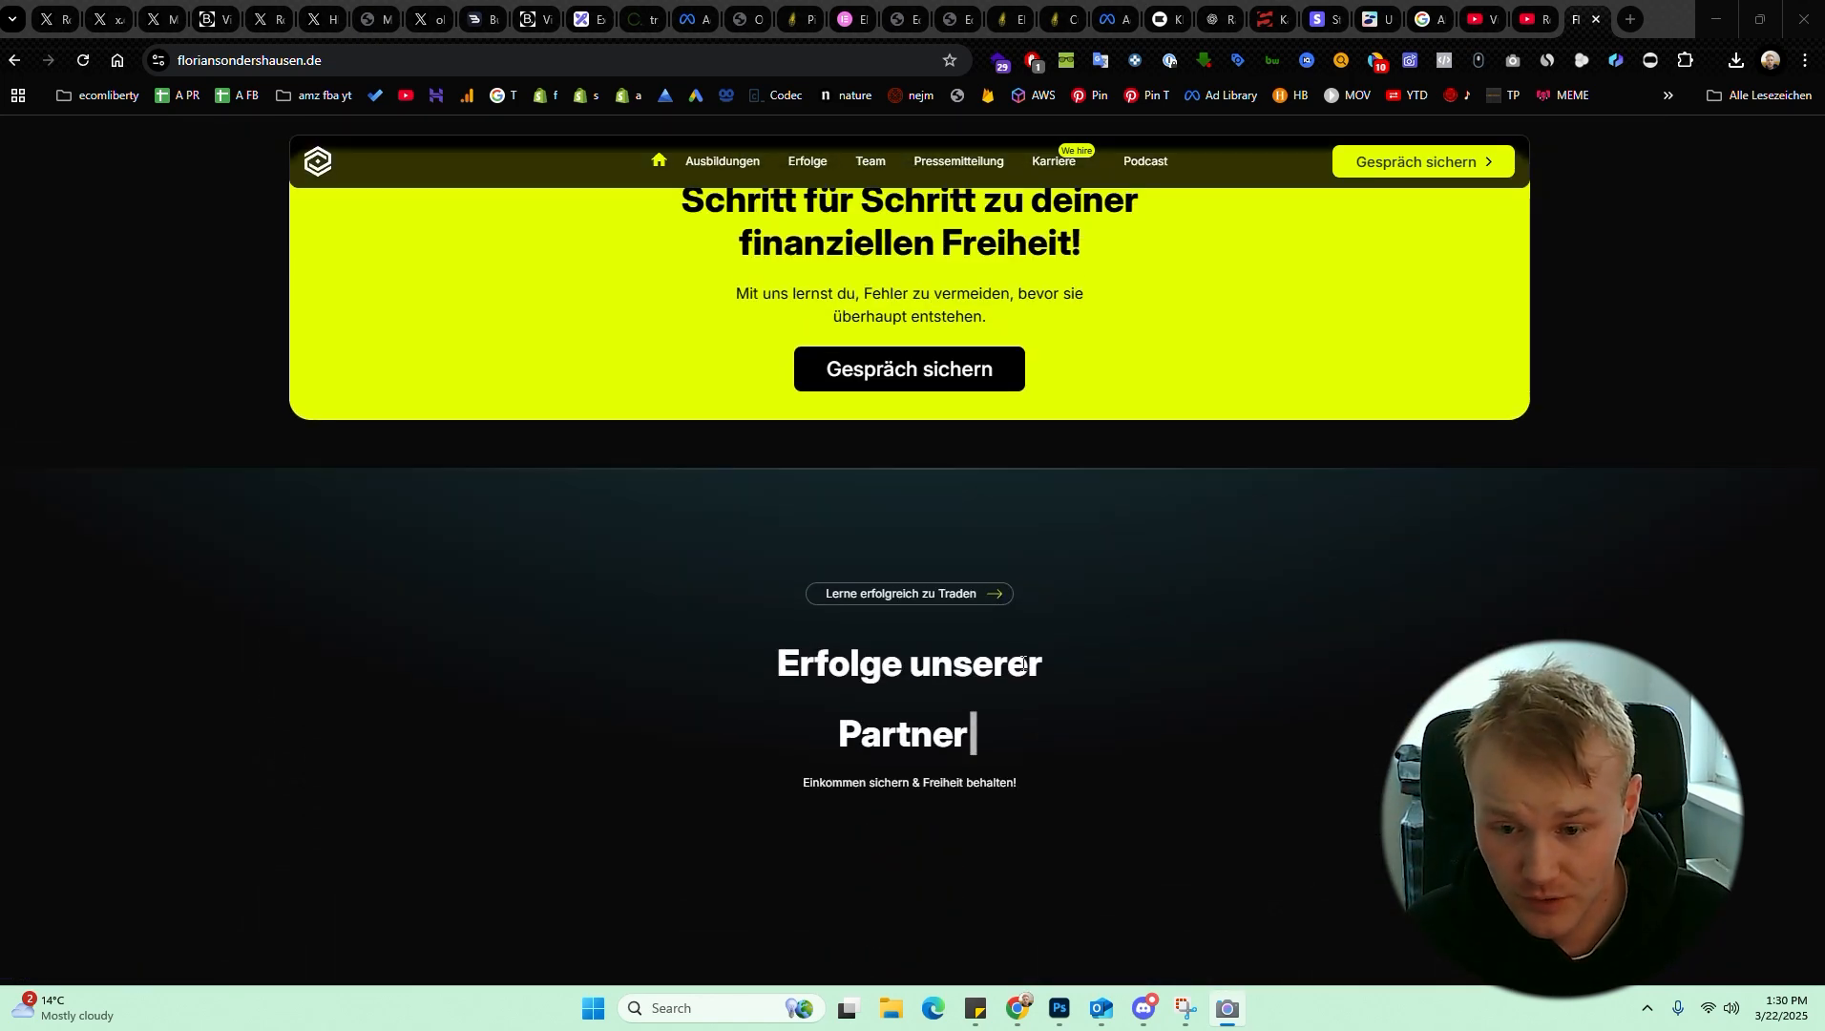
scroll(1021, 647, "down", 3)
scroll(1037, 532, "down", 2)
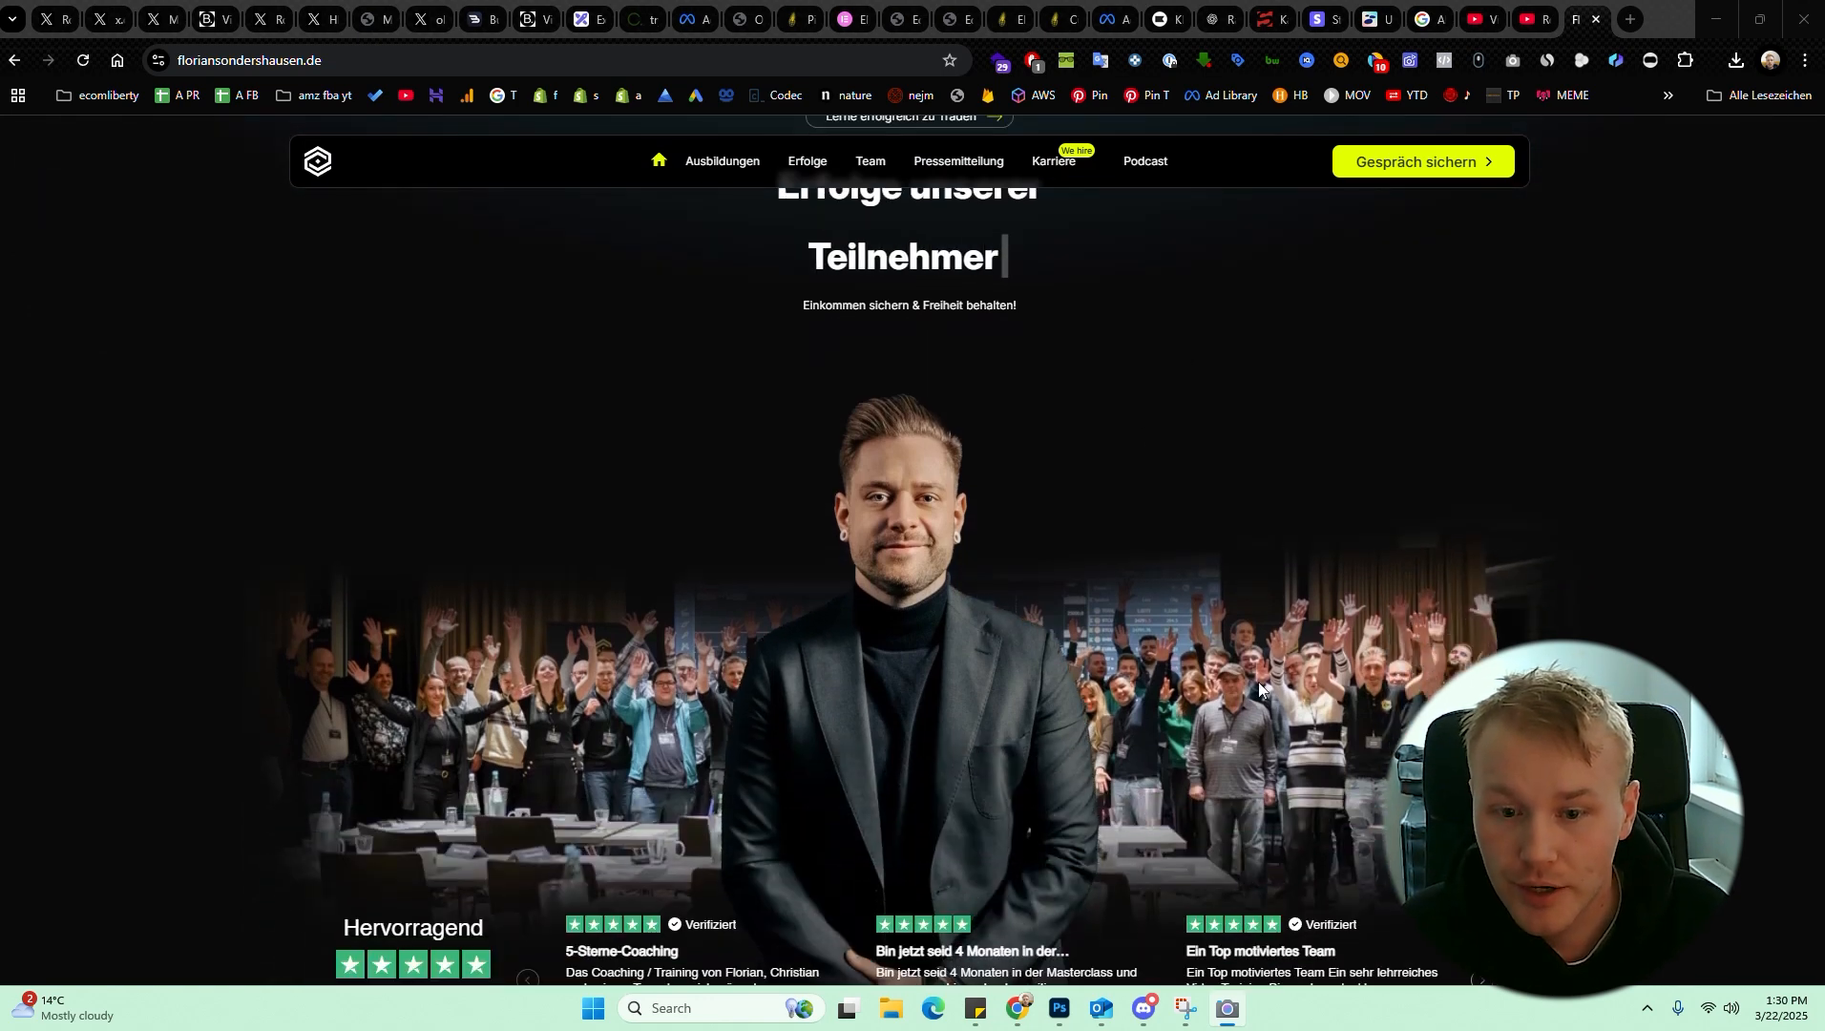
scroll(1236, 678, "down", 2)
scroll(1107, 644, "up", 3)
scroll(1088, 630, "down", 1)
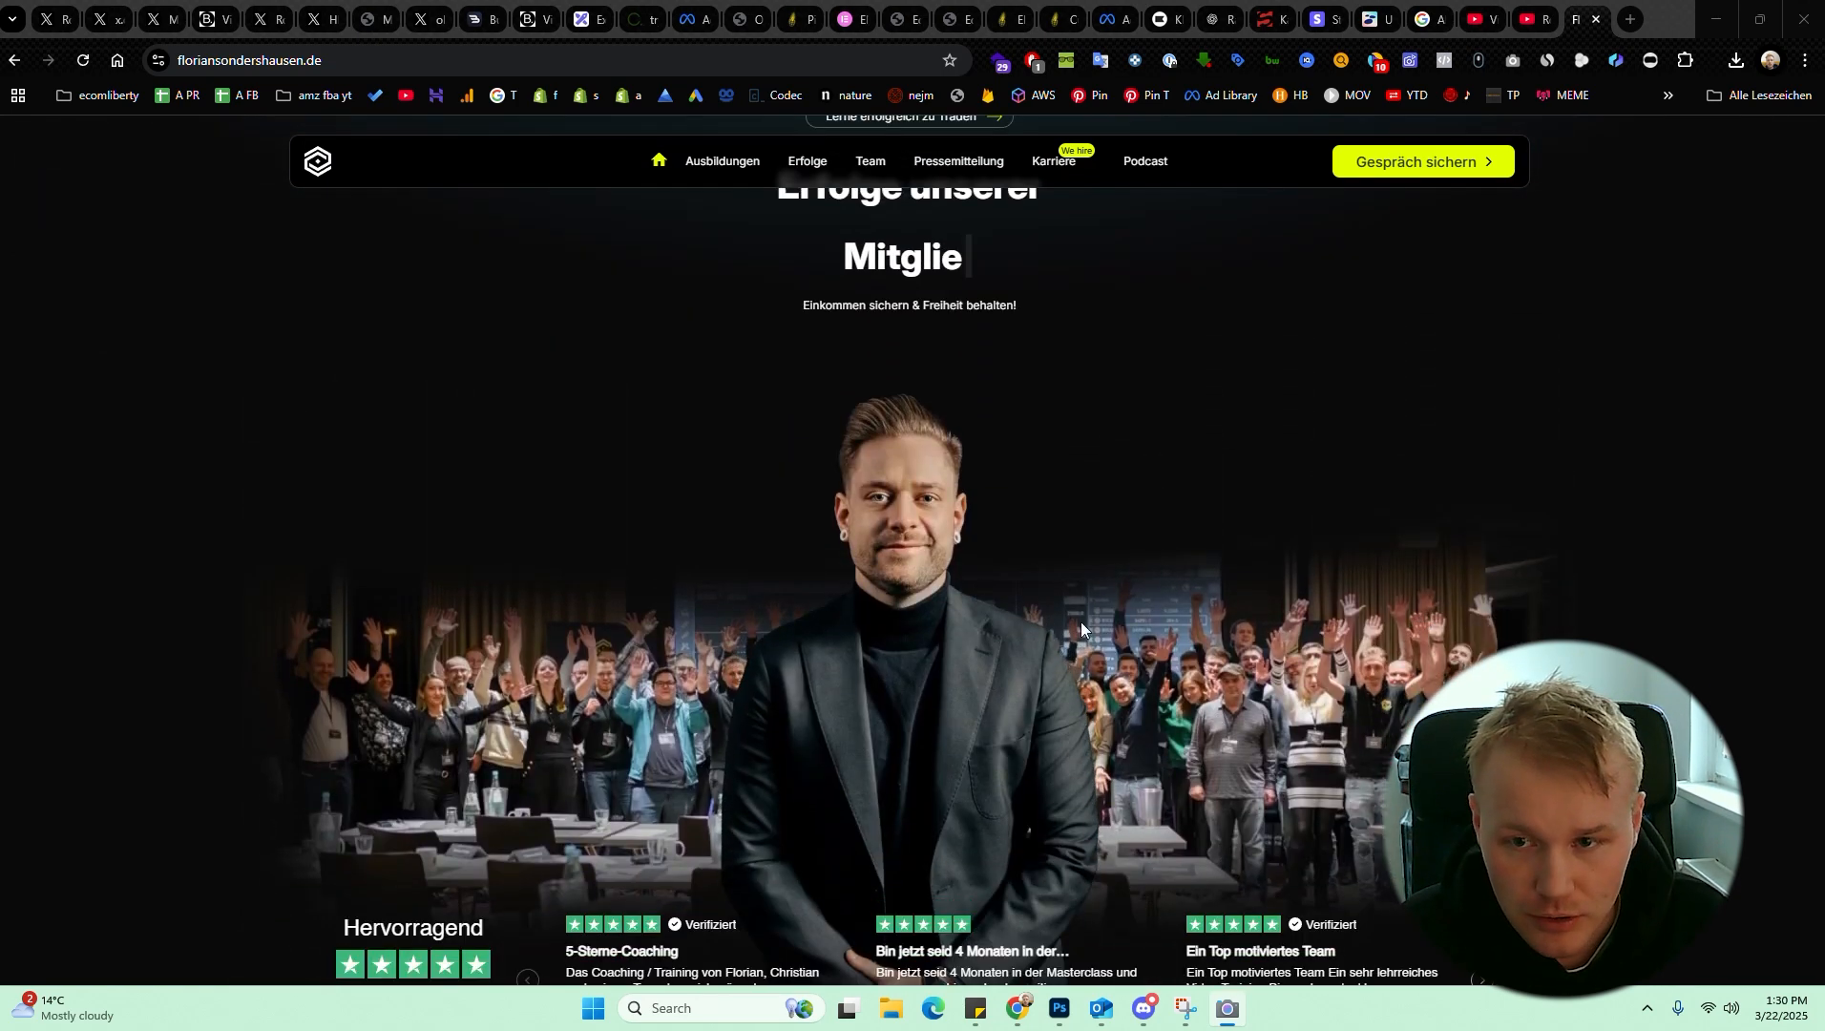
scroll(871, 587, "up", 6)
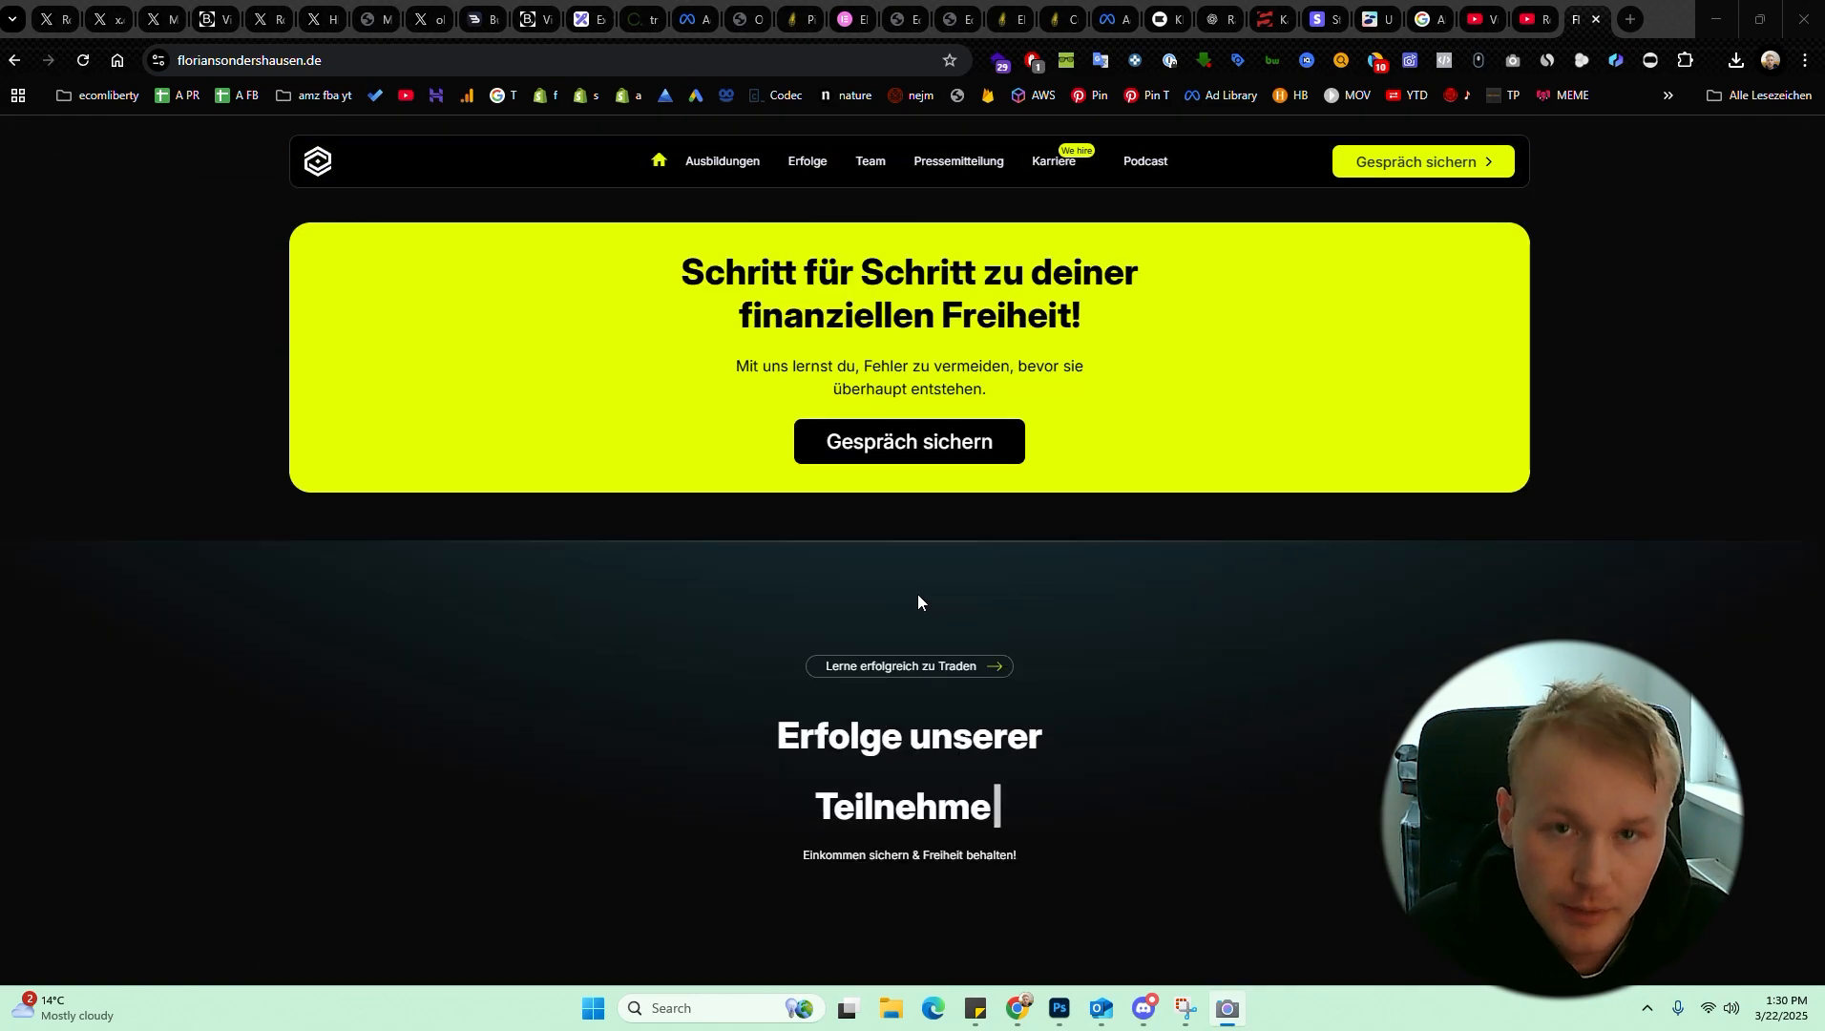
scroll(918, 602, "down", 8)
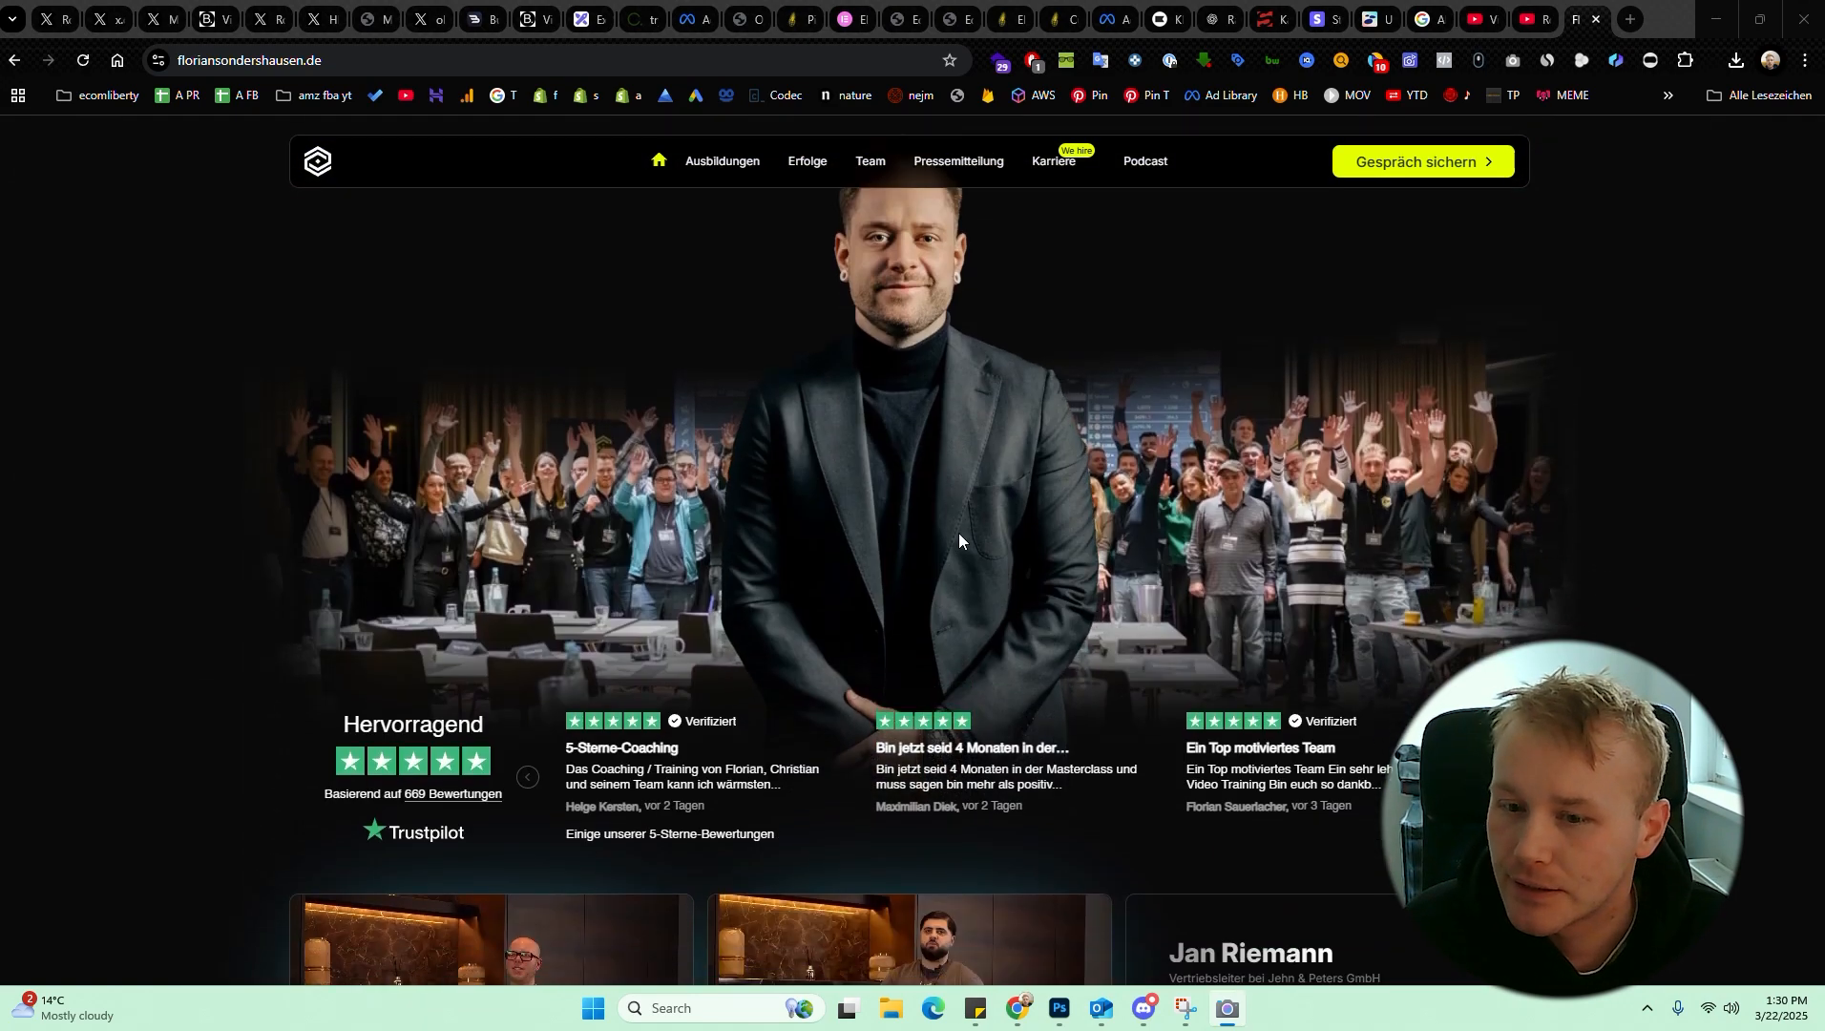
Examine the reference site's Trustpilot reviews and the video testimonial cards below the portrait
scroll(958, 540, "down", 9)
scroll(984, 572, "up", 5)
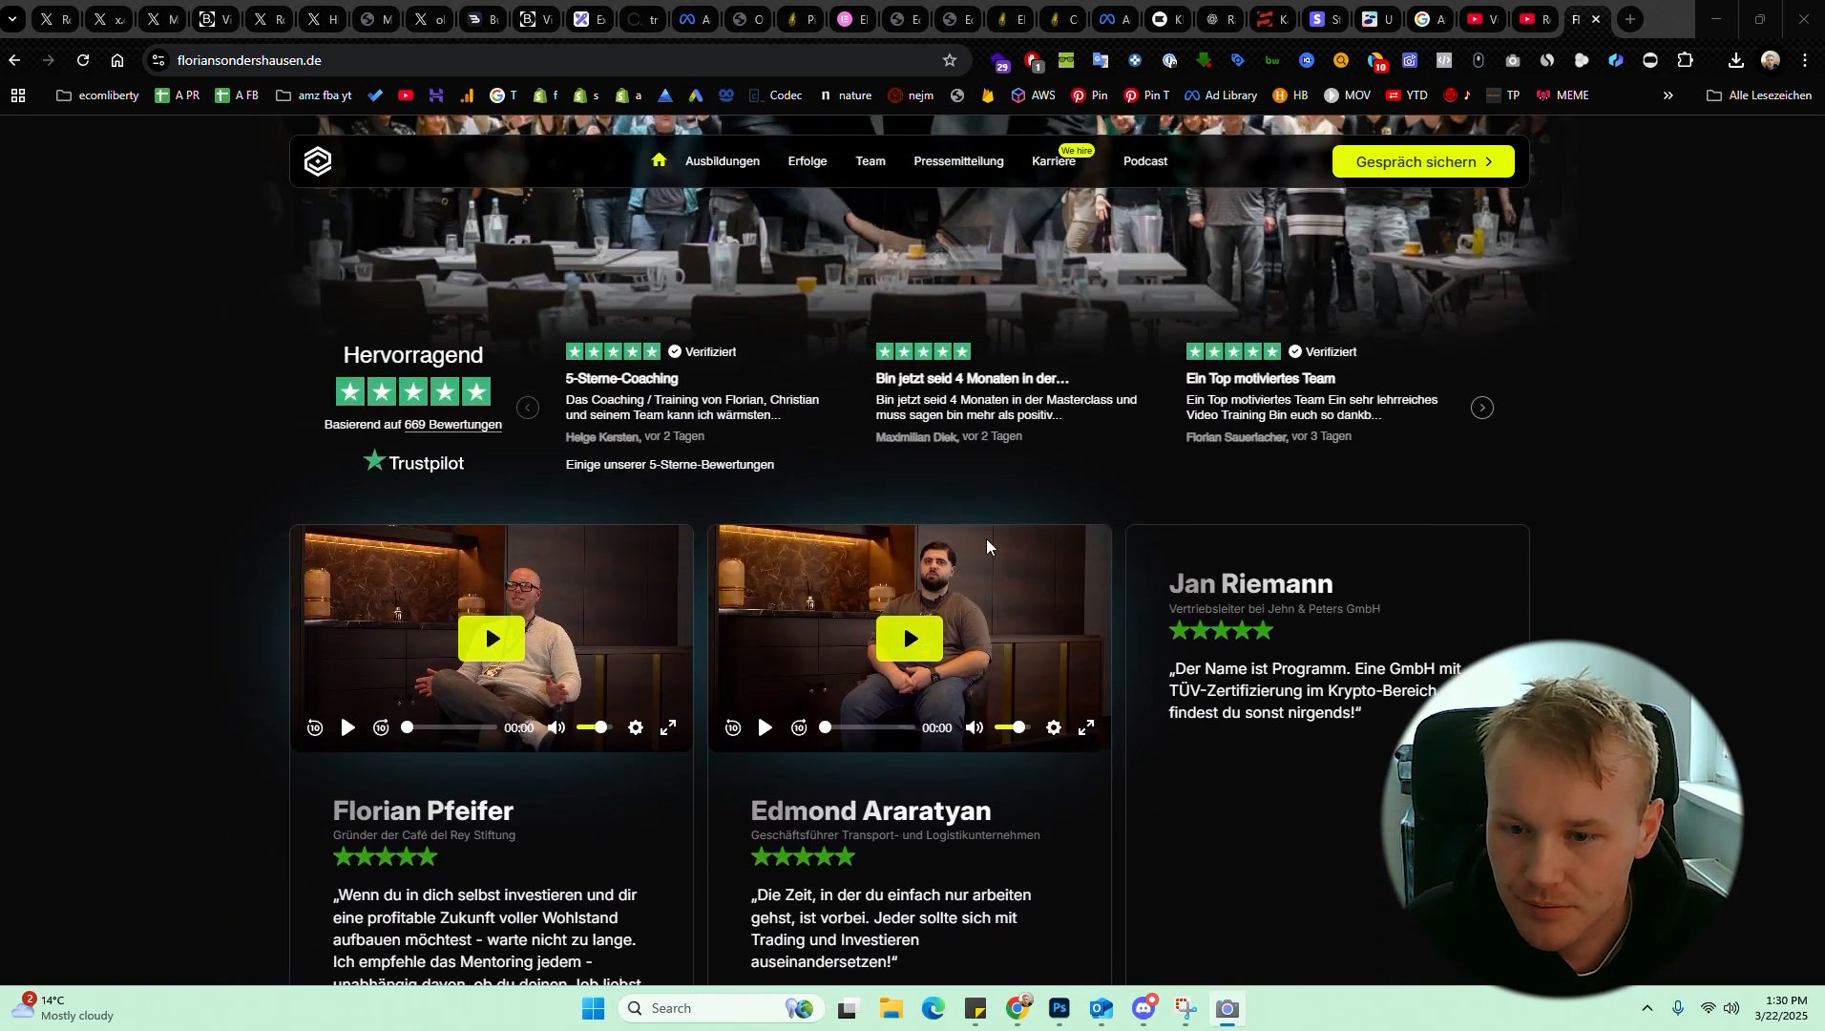
scroll(986, 546, "up", 5)
scroll(964, 591, "down", 5)
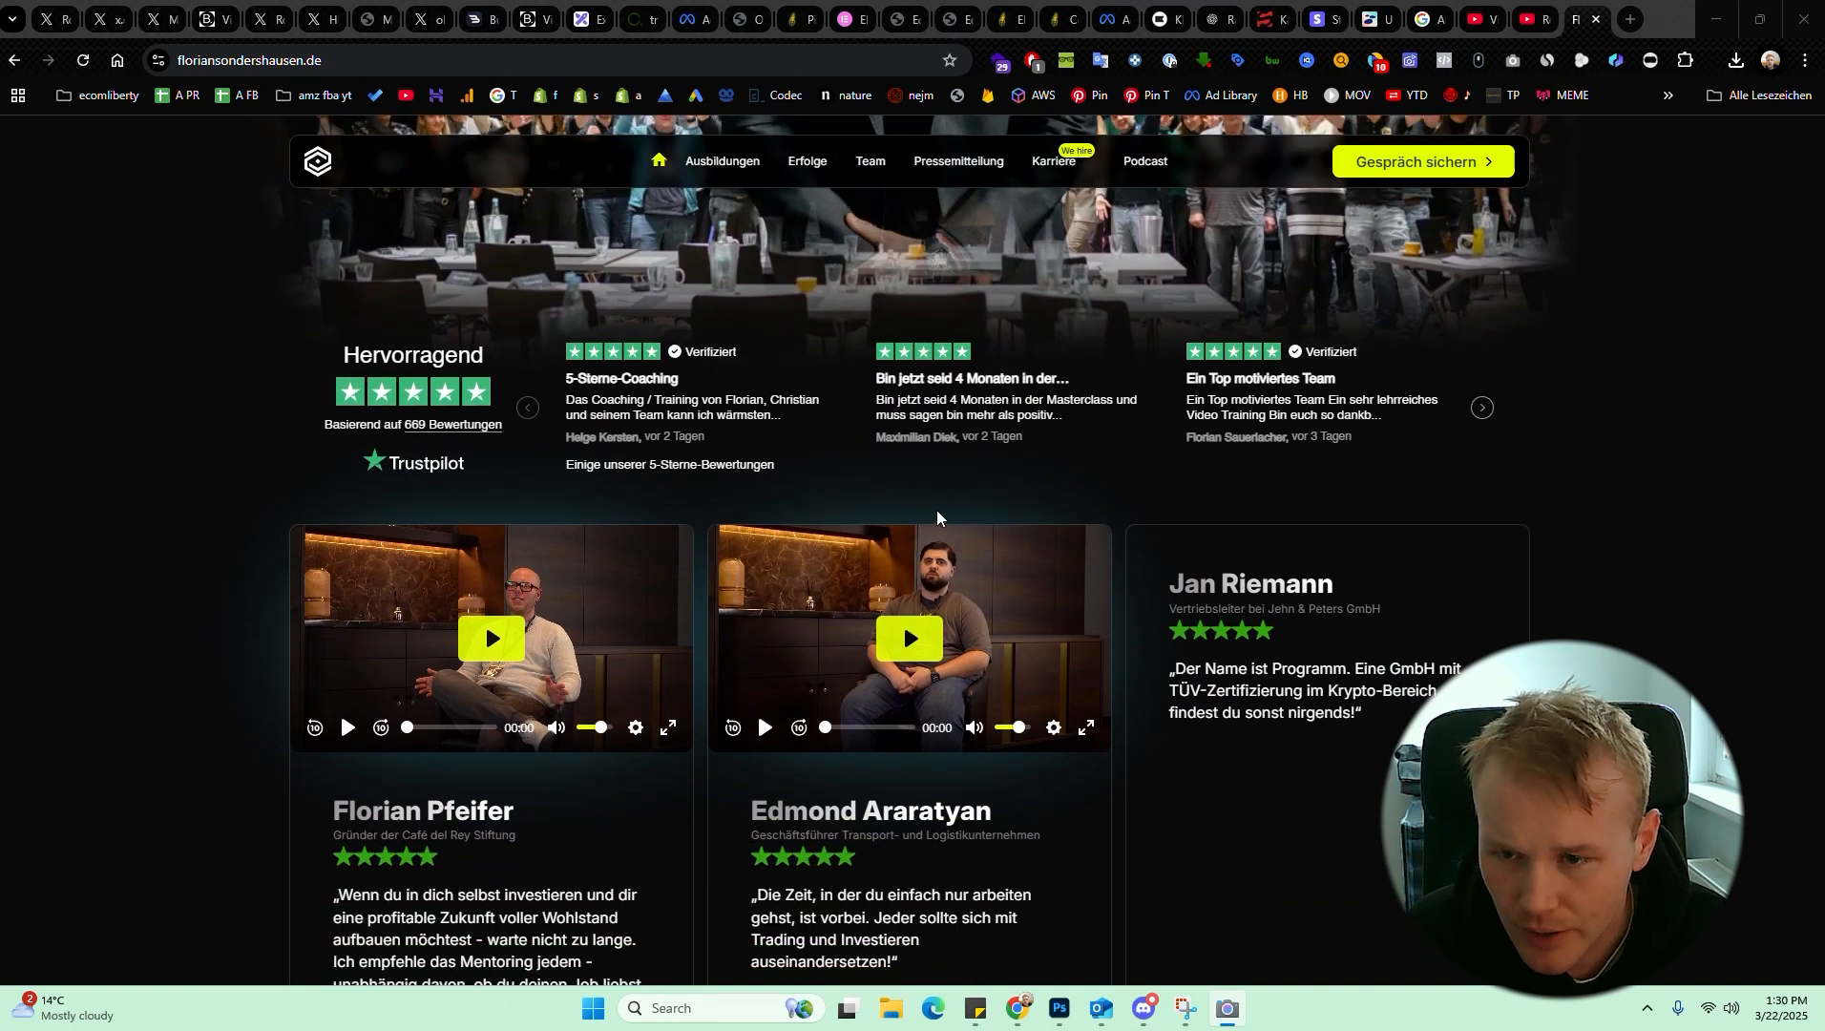
left_click_drag(826, 500, 1021, 519)
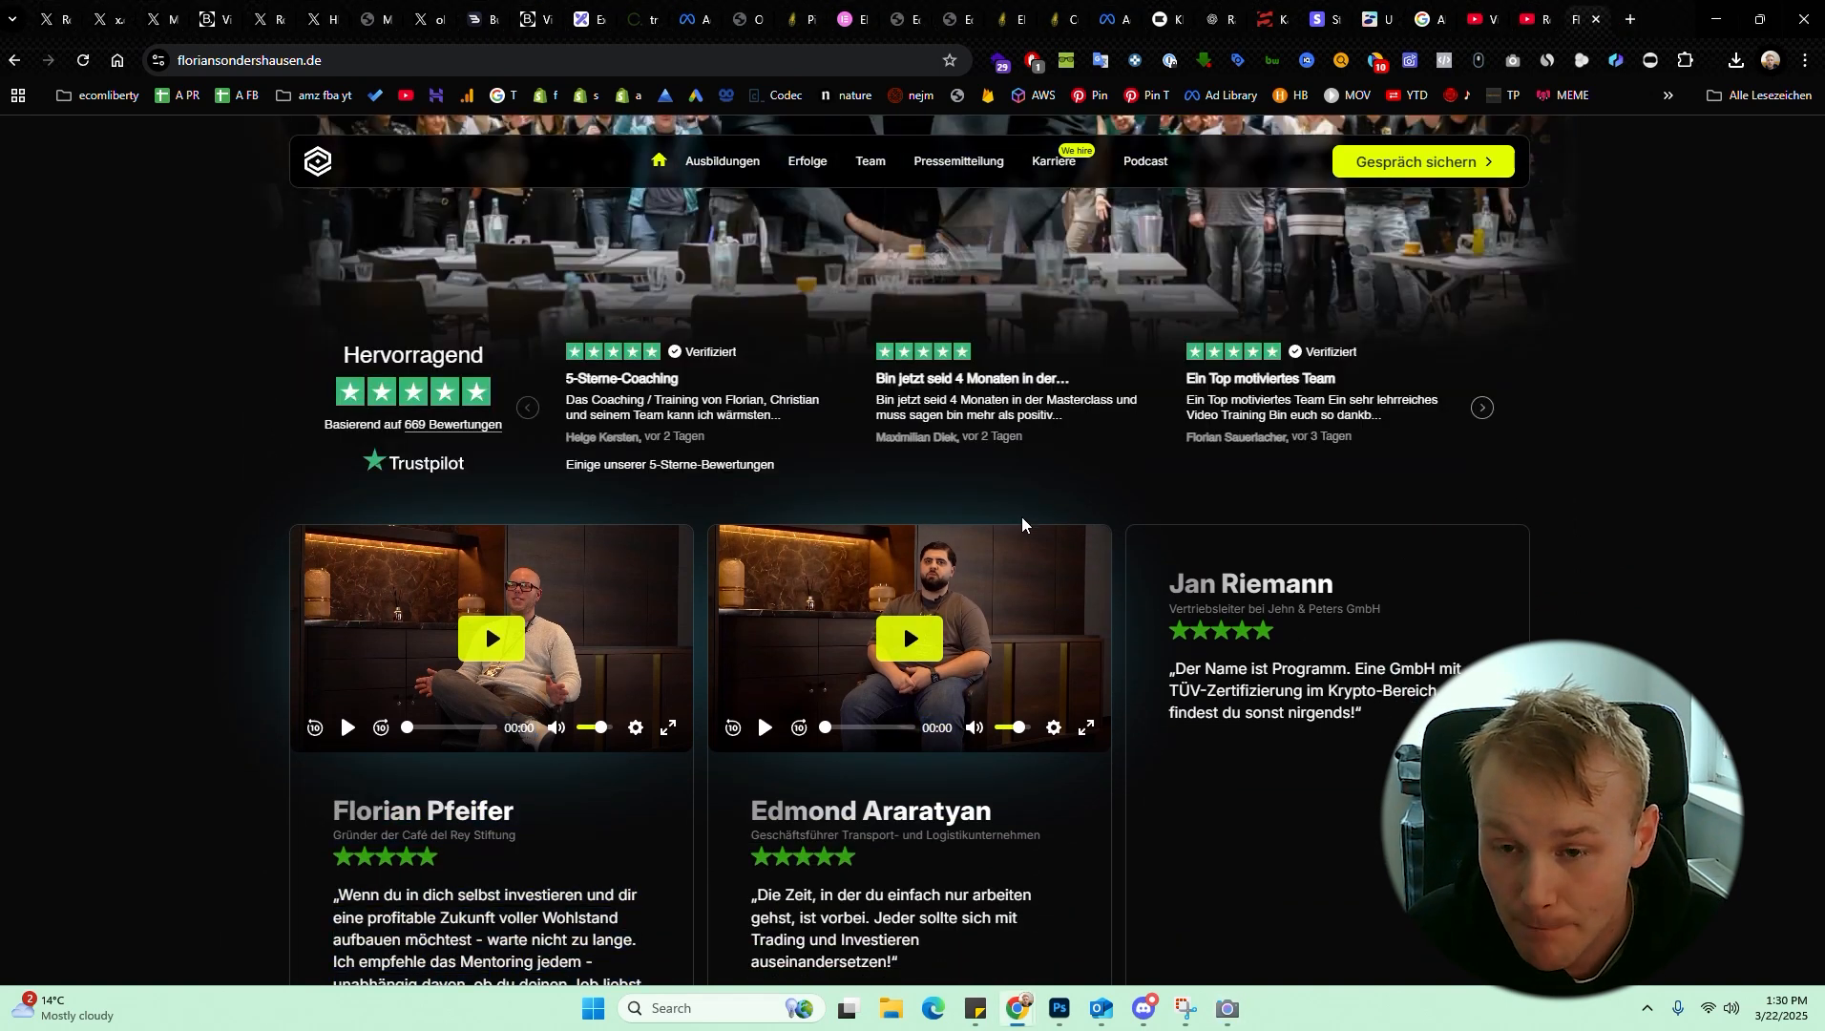
scroll(902, 740, "down", 1)
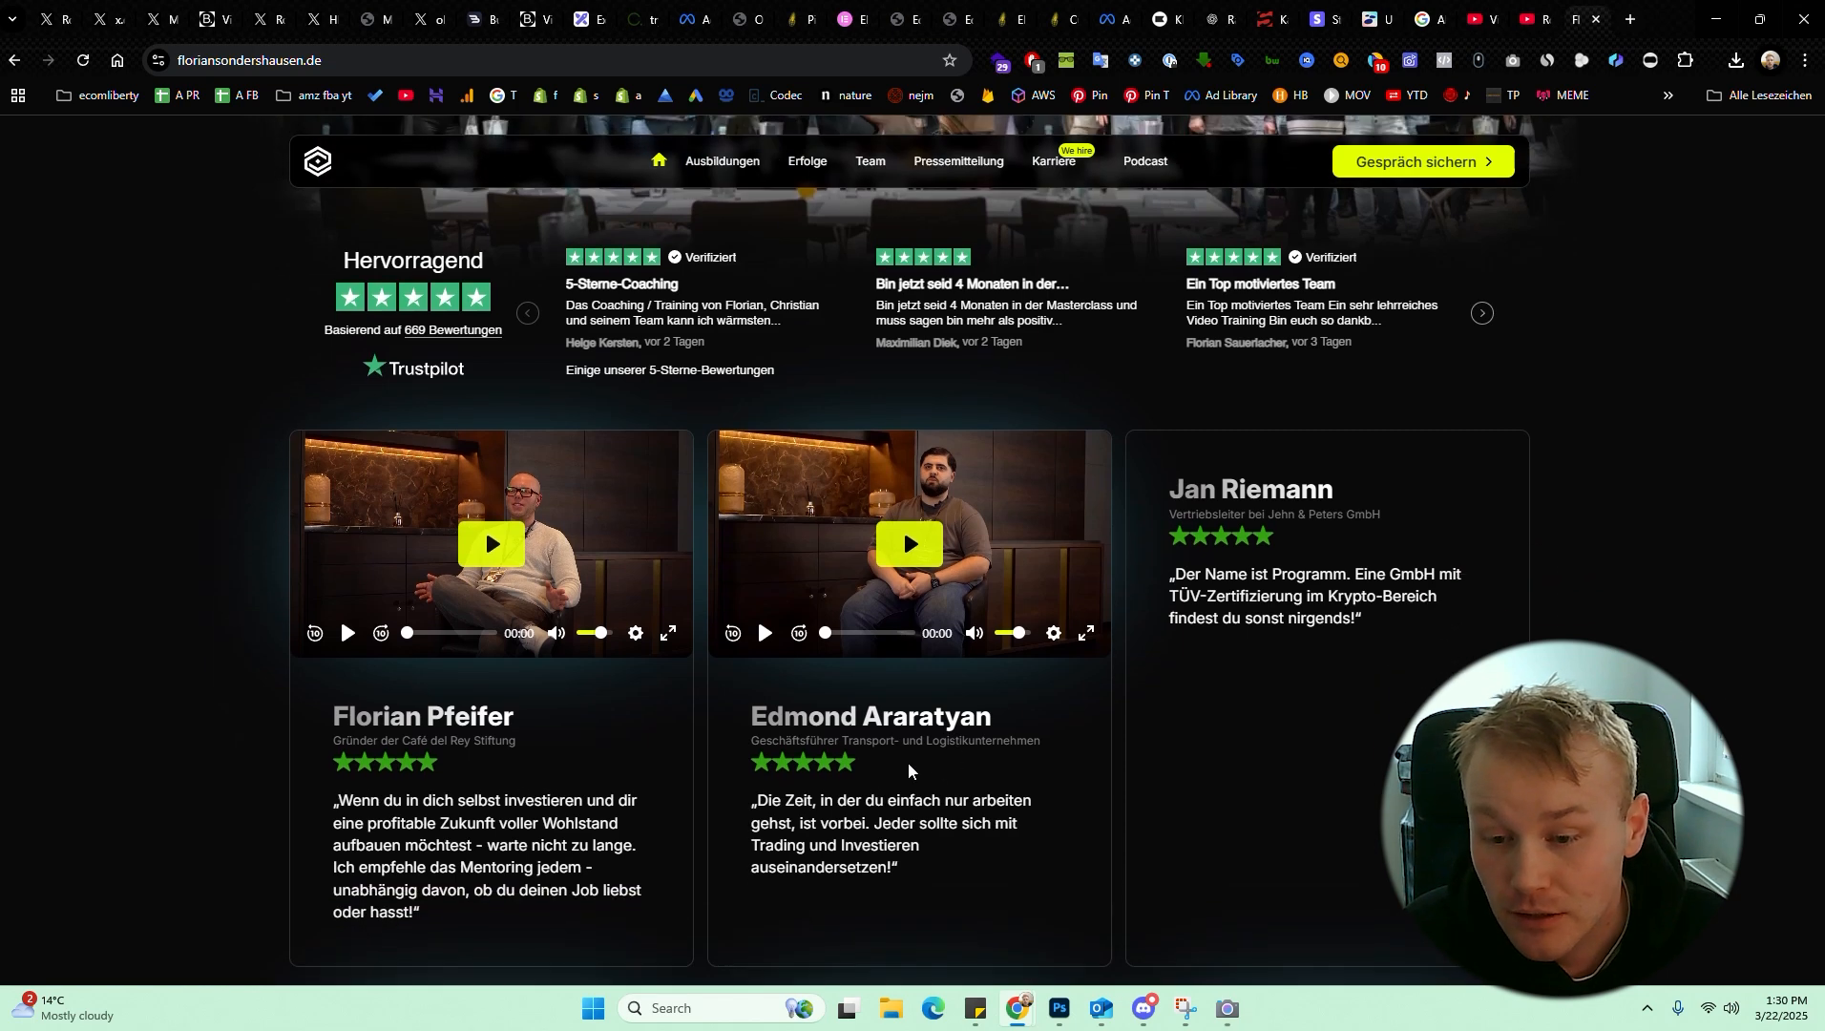
triple_click(801, 716)
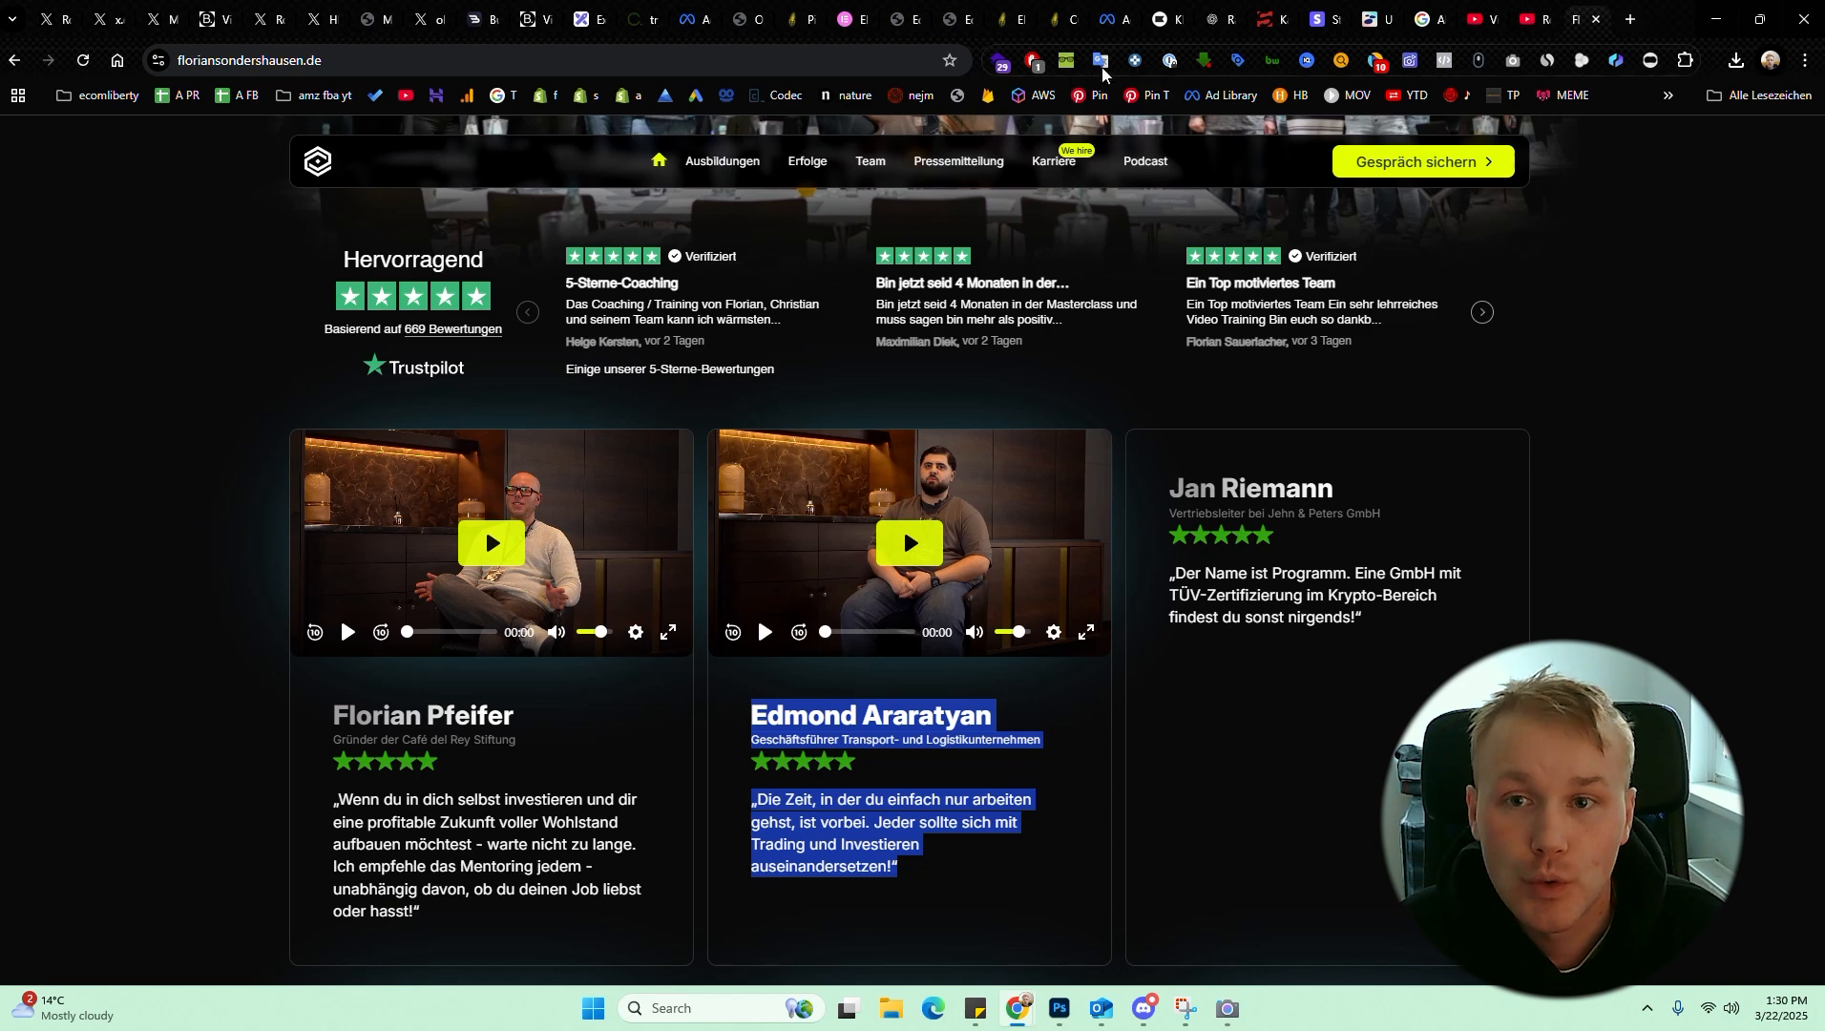
Review the gradient CSS in the WordPress customizer, the rebuilt page's preview and its Elementor editor
left_click(1055, 19)
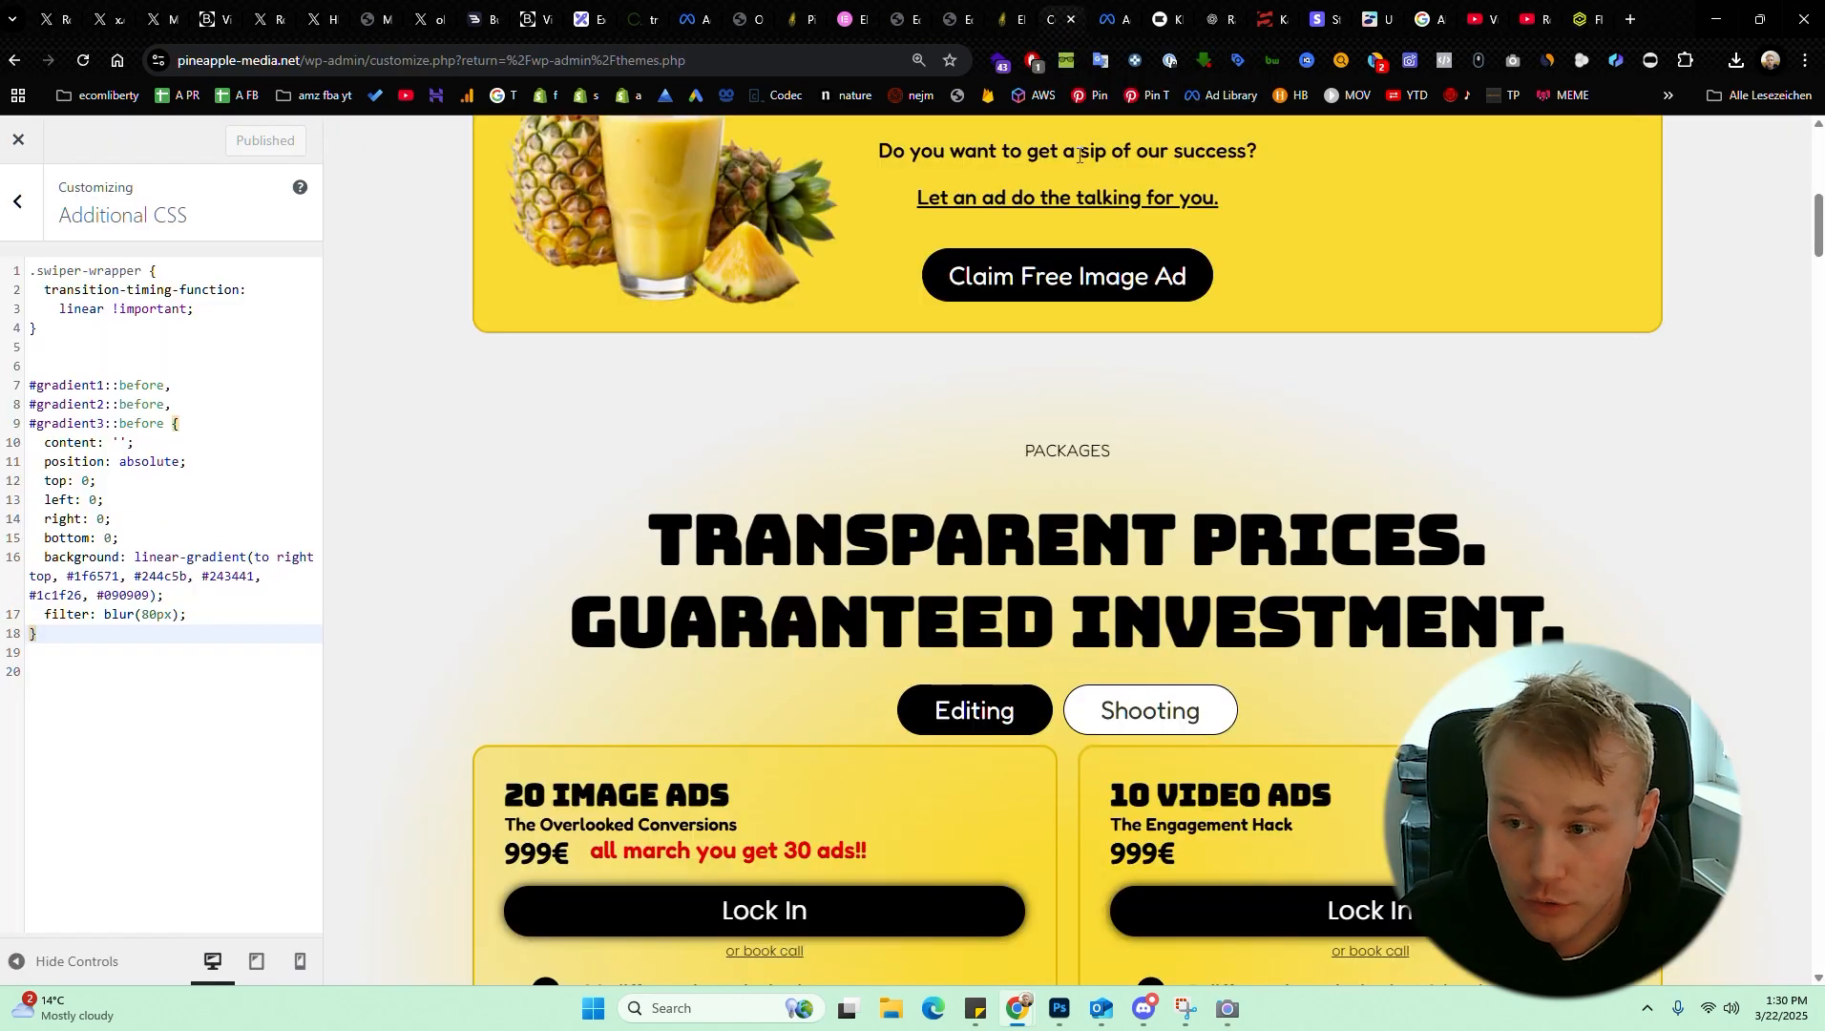
left_click_drag(173, 654, 3, 366)
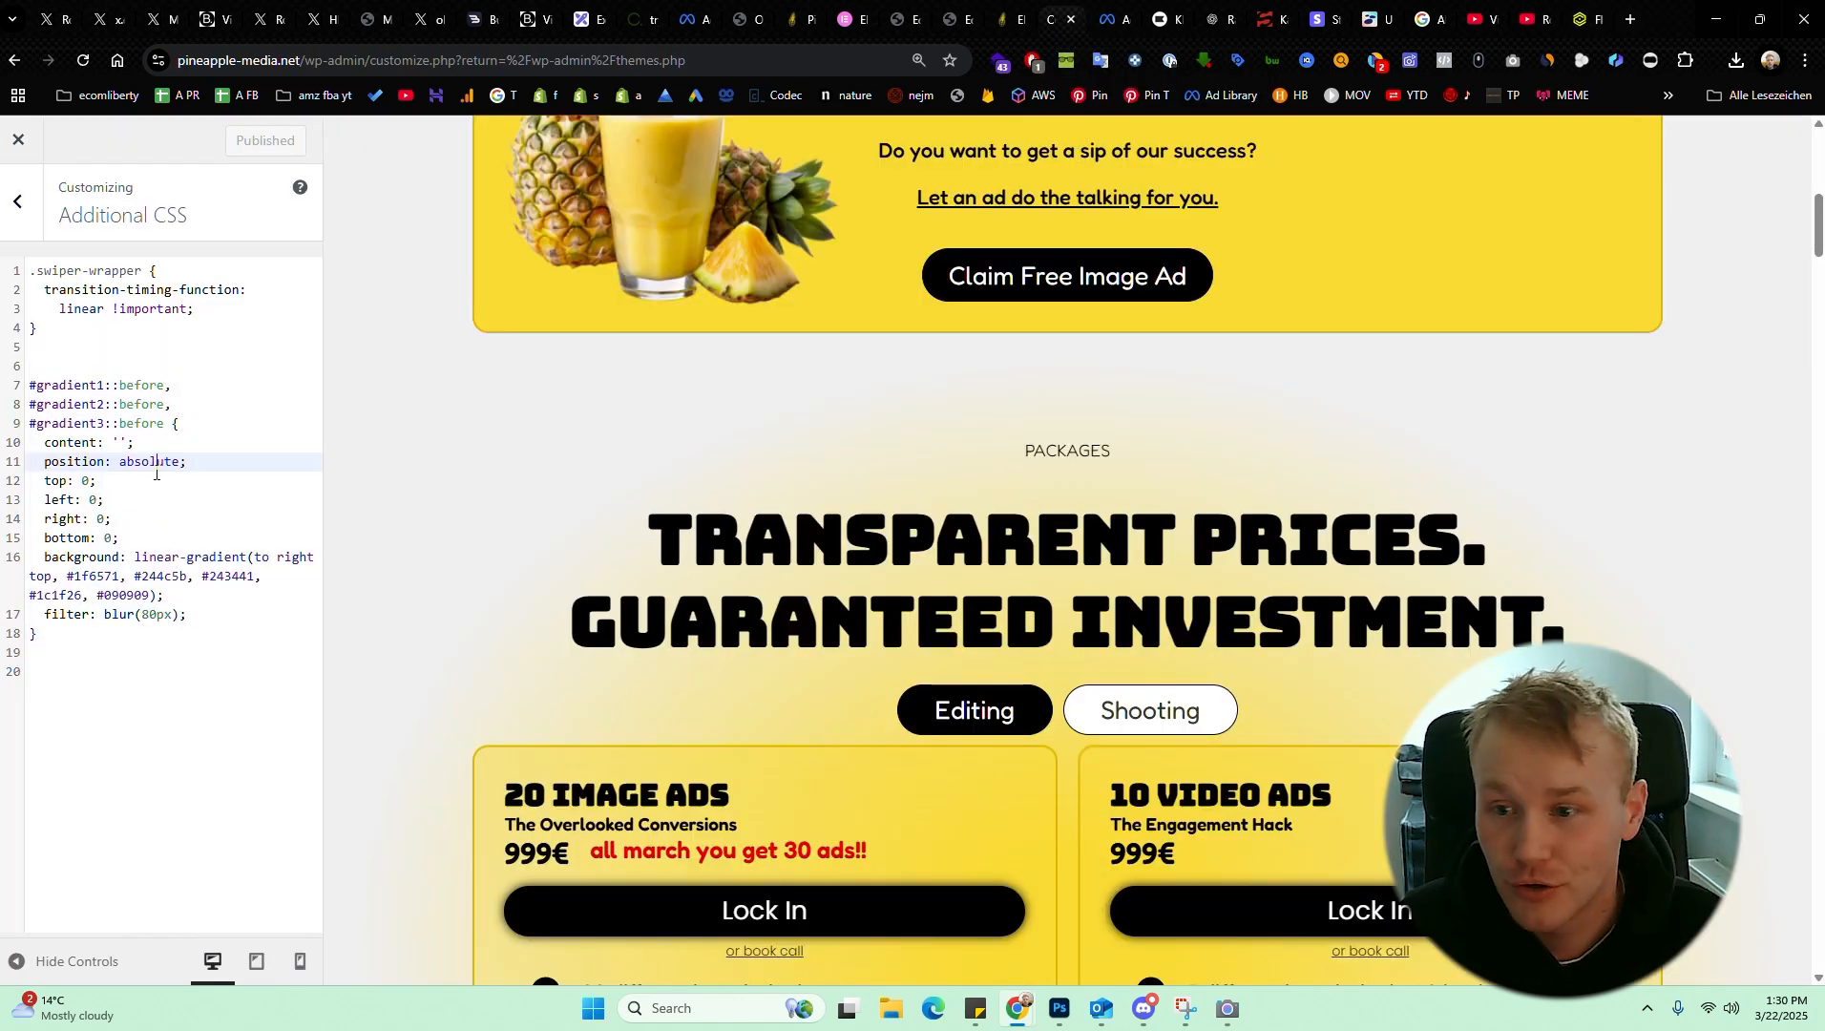
left_click(1002, 19)
scroll(1120, 459, "down", 5)
scroll(1109, 465, "down", 4)
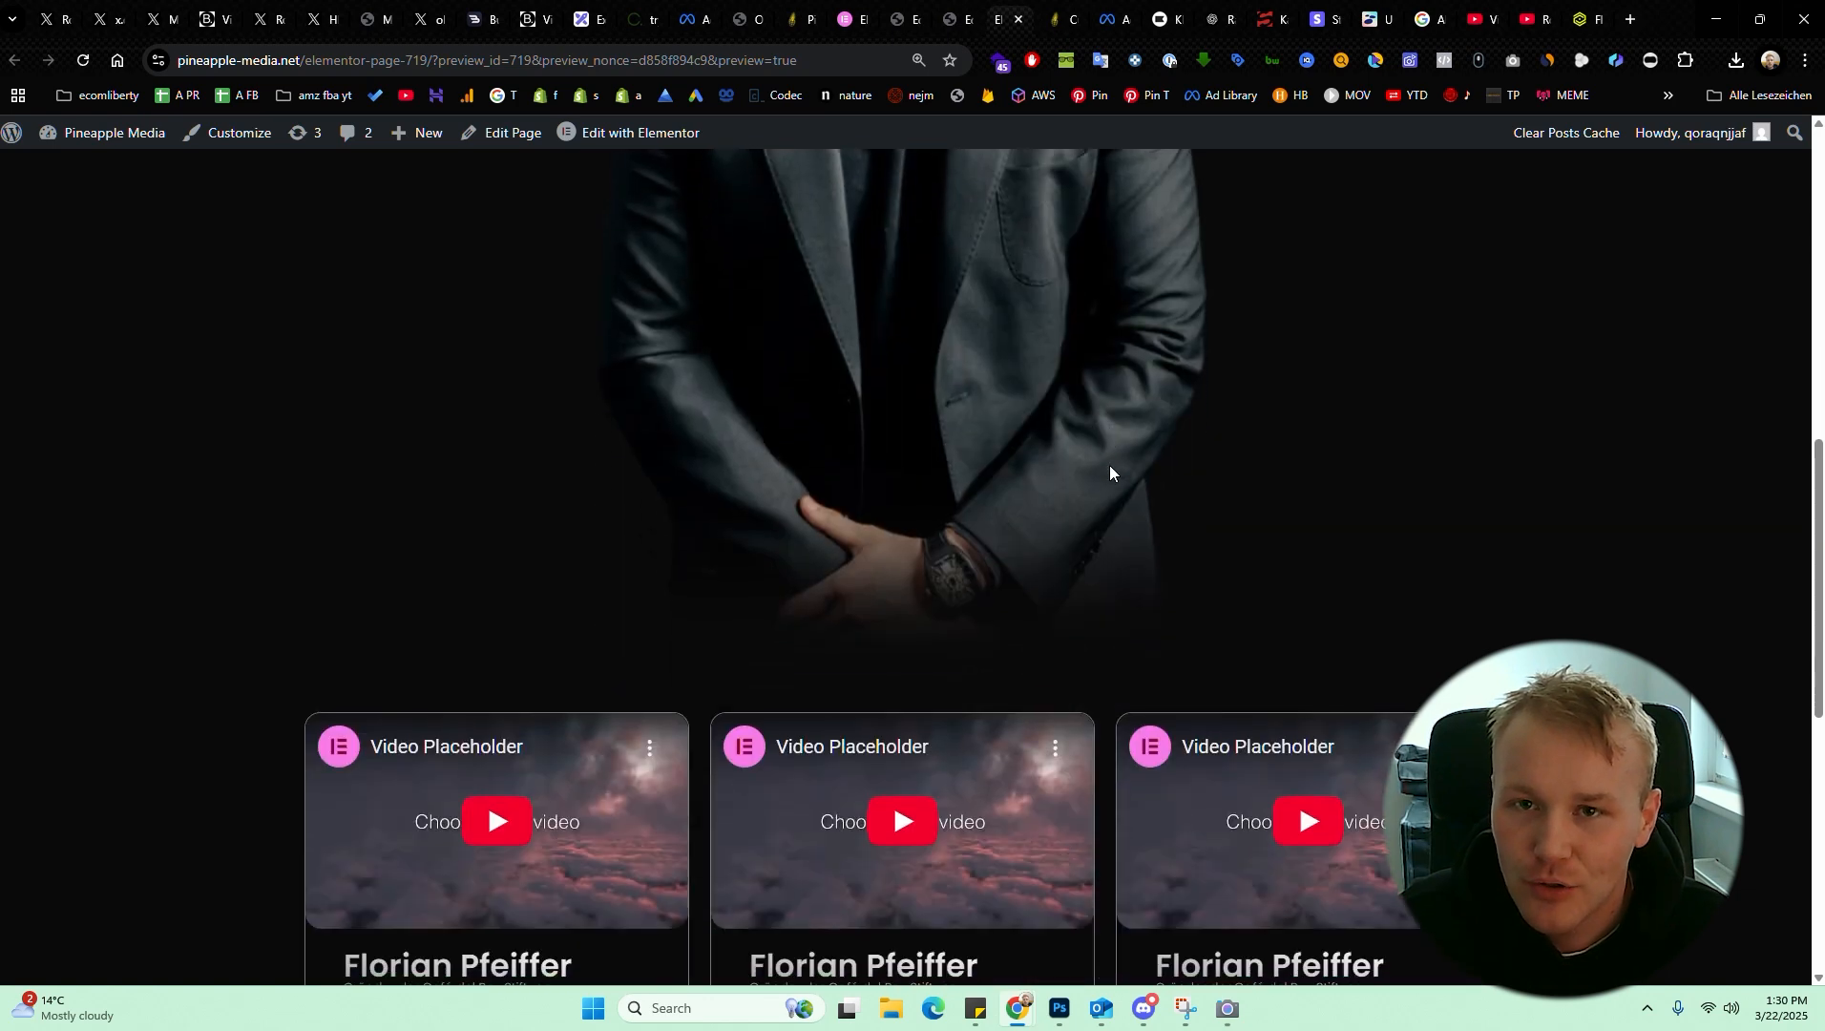
scroll(1114, 471, "up", 5)
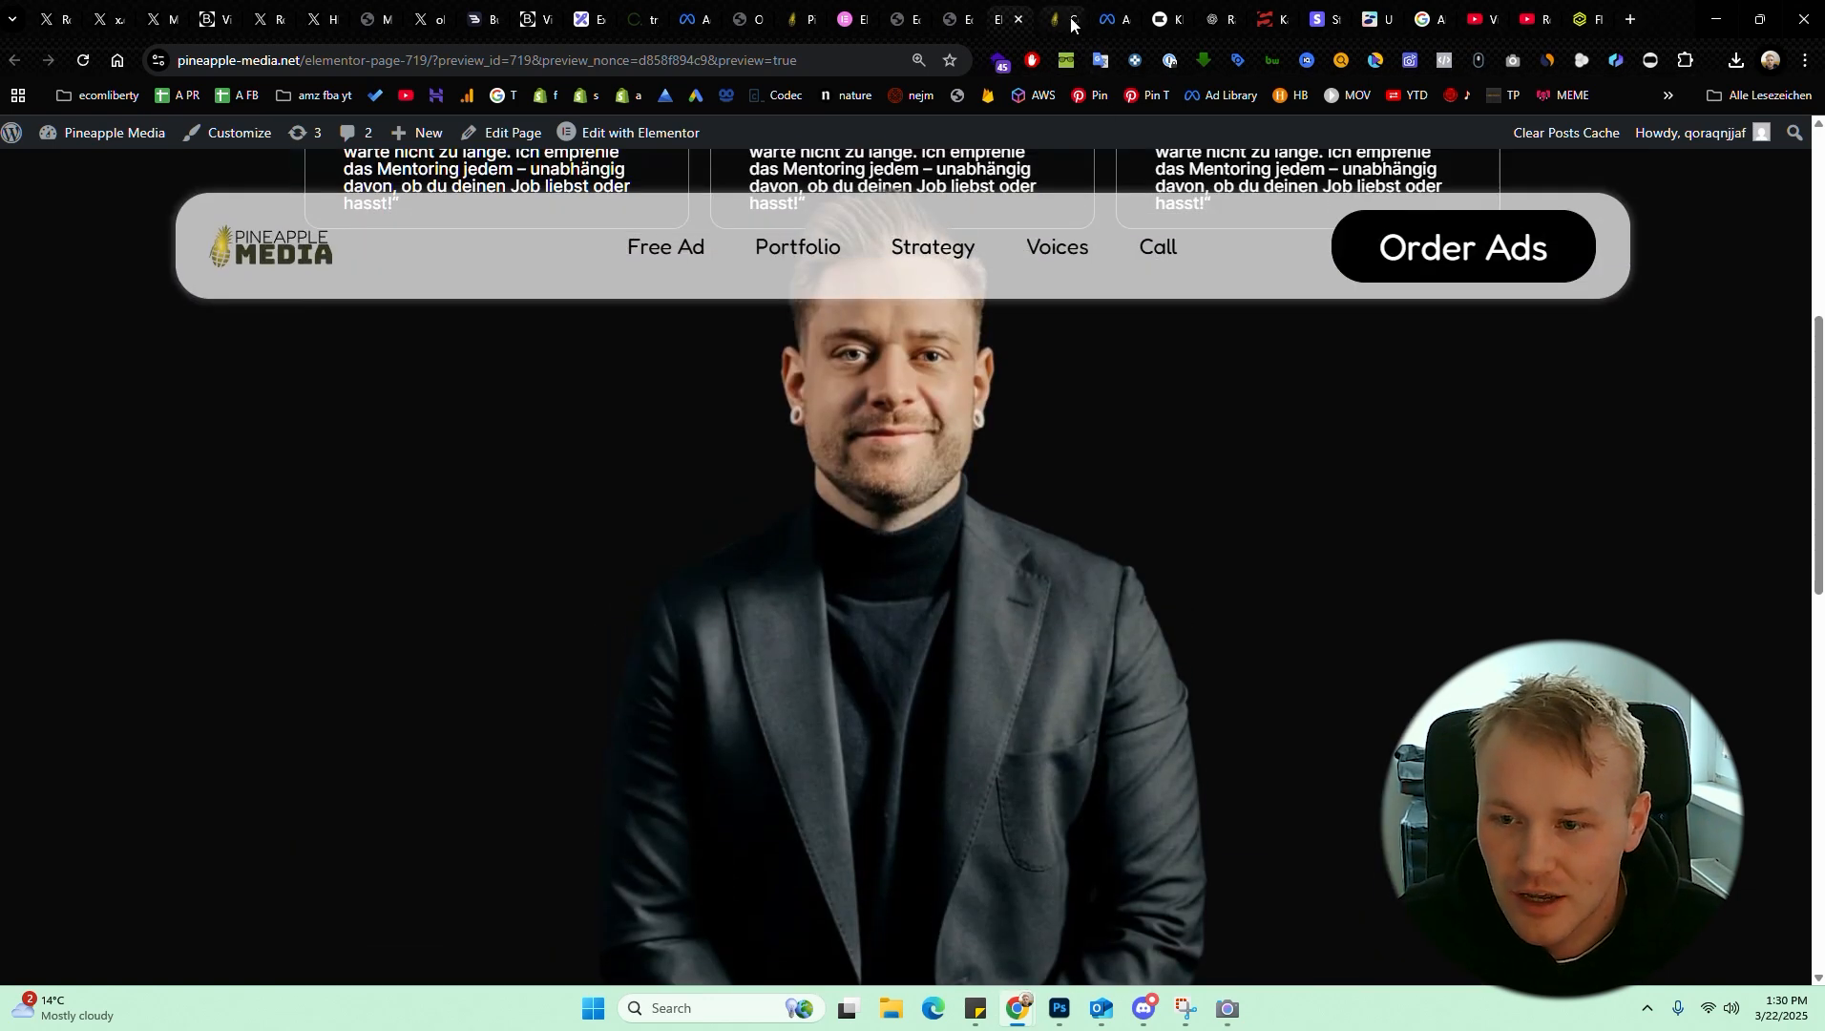
left_click(1068, 20)
key("ctrl+shift+Tab")
key("ctrl+shift+Tab")
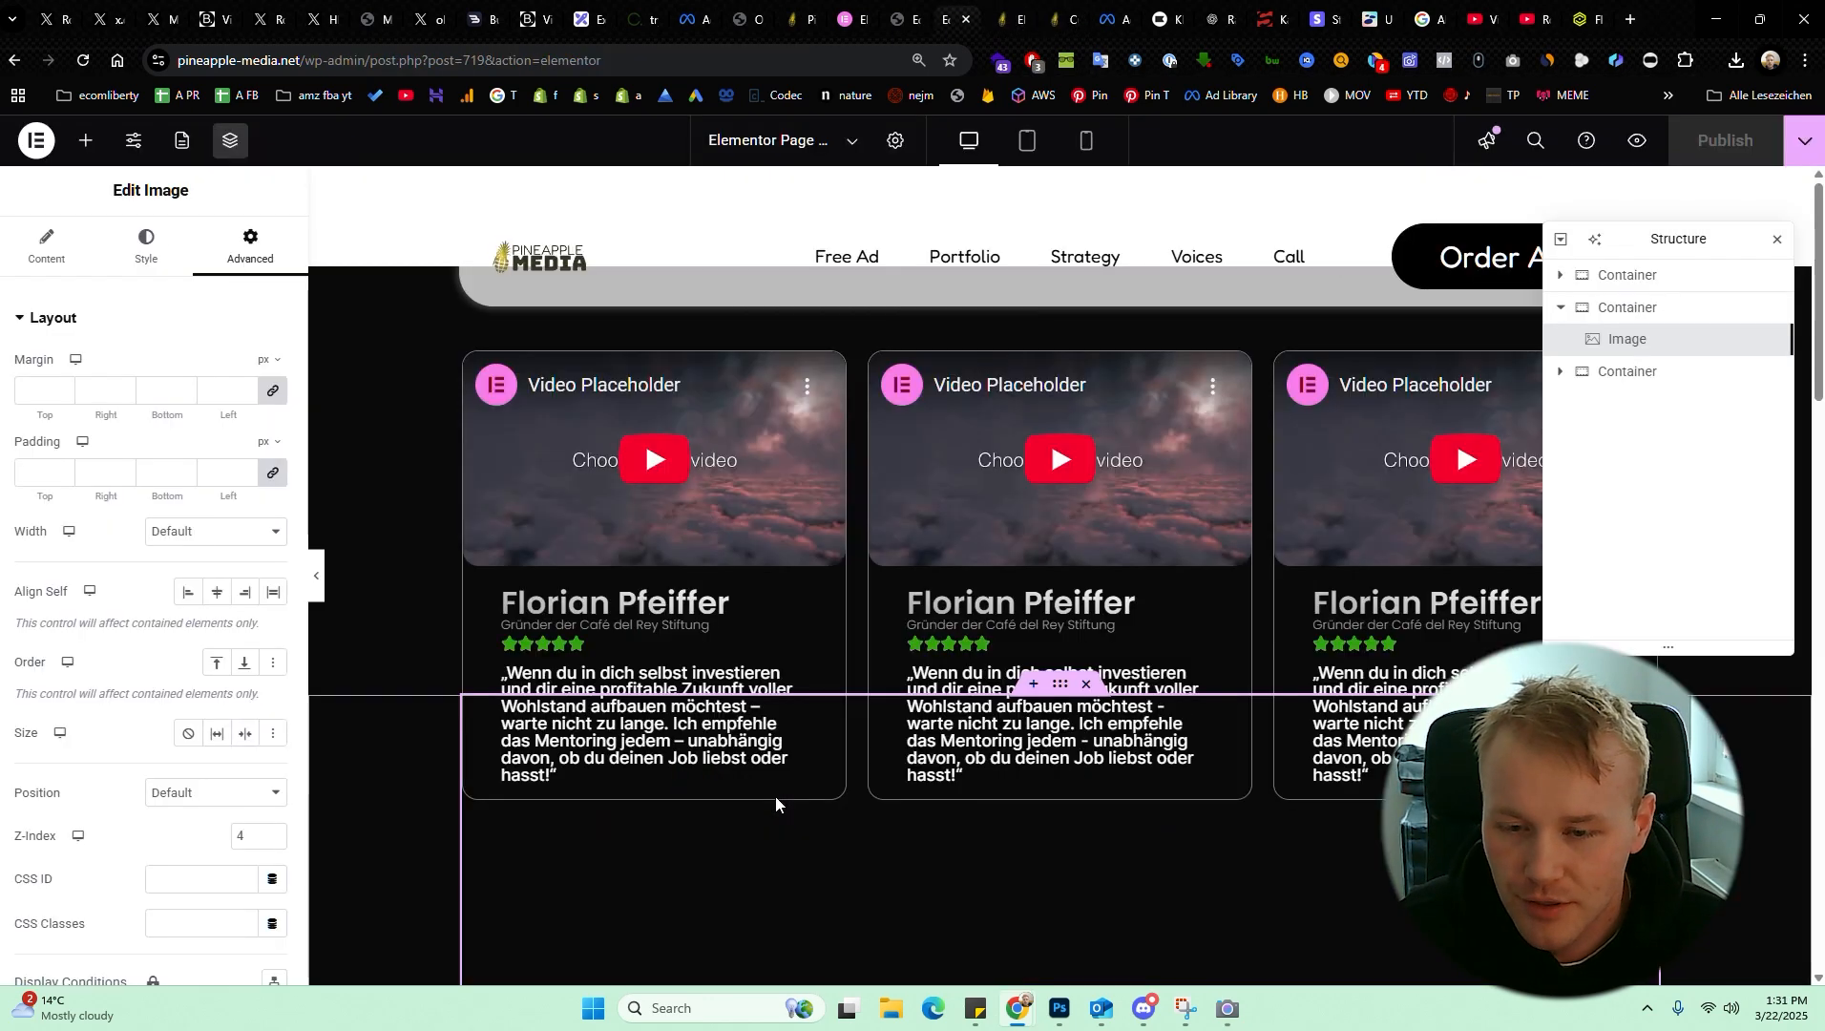
scroll(783, 785, "down", 1)
Examine in the page preview how the portrait shifts relative to the testimonial cards while scrolling
key("ctrl+Tab")
scroll(811, 744, "up", 3)
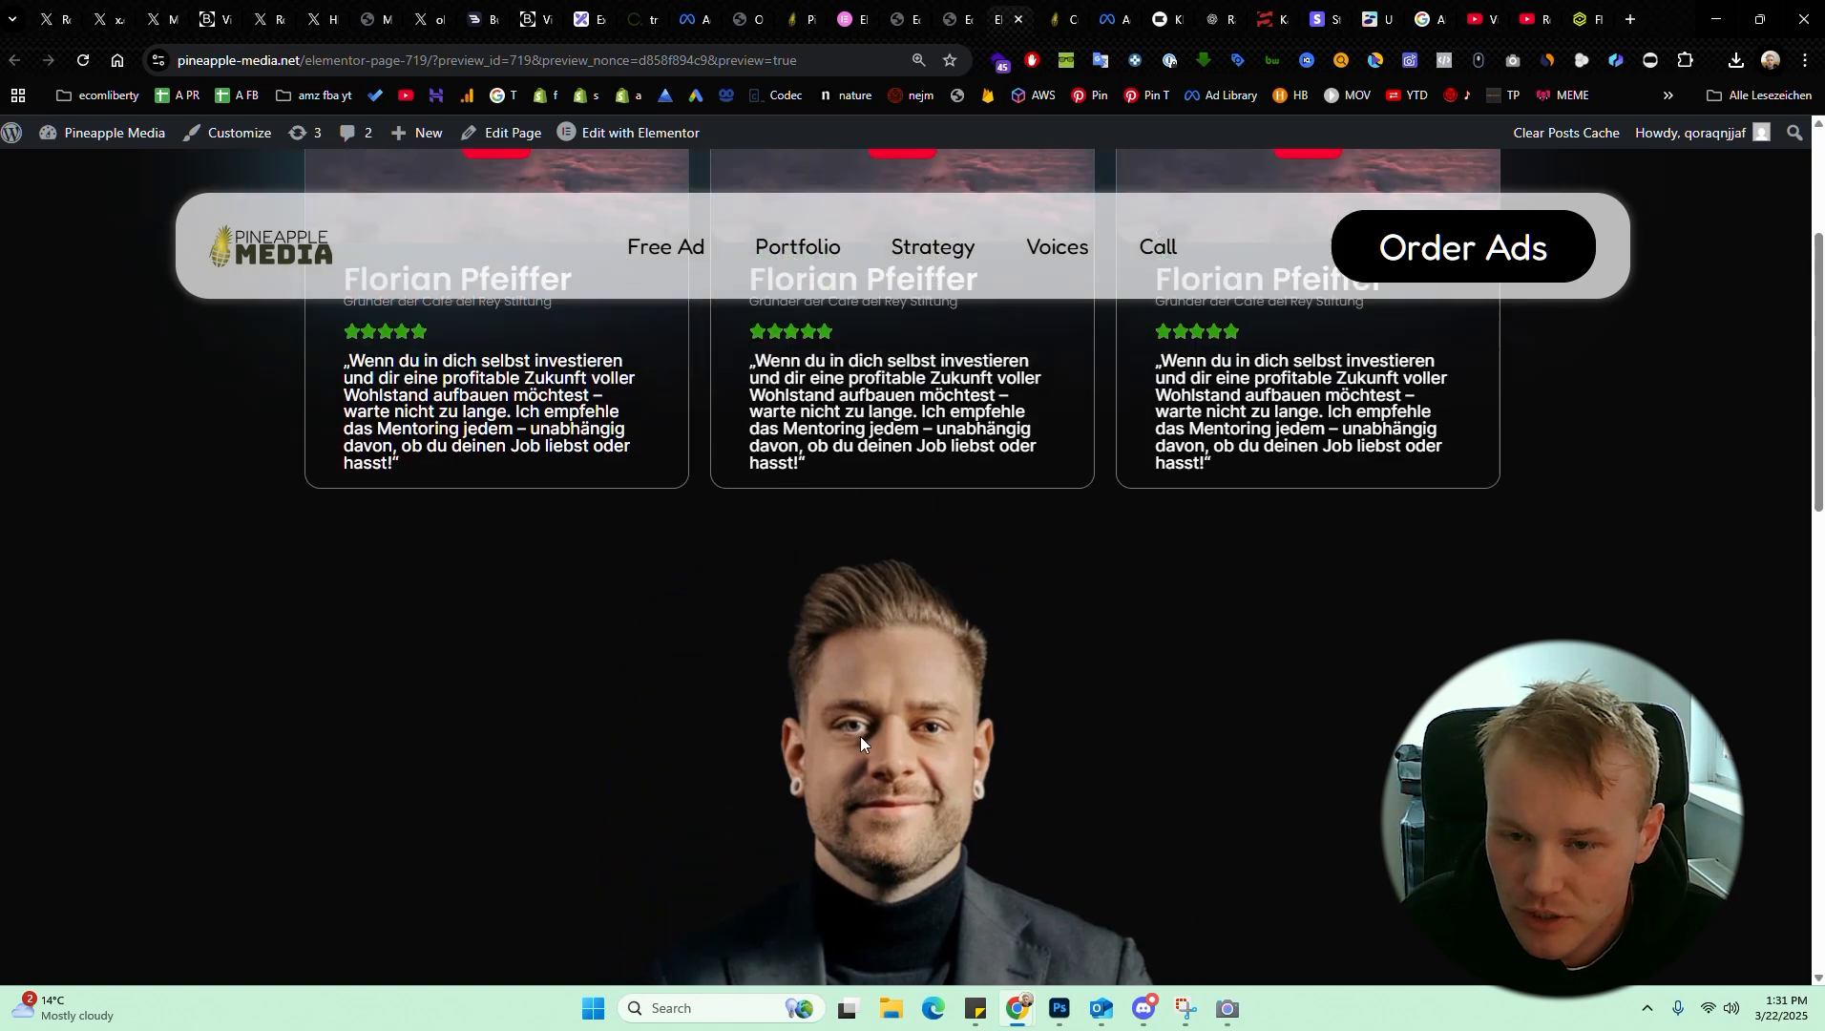
scroll(868, 681, "down", 1)
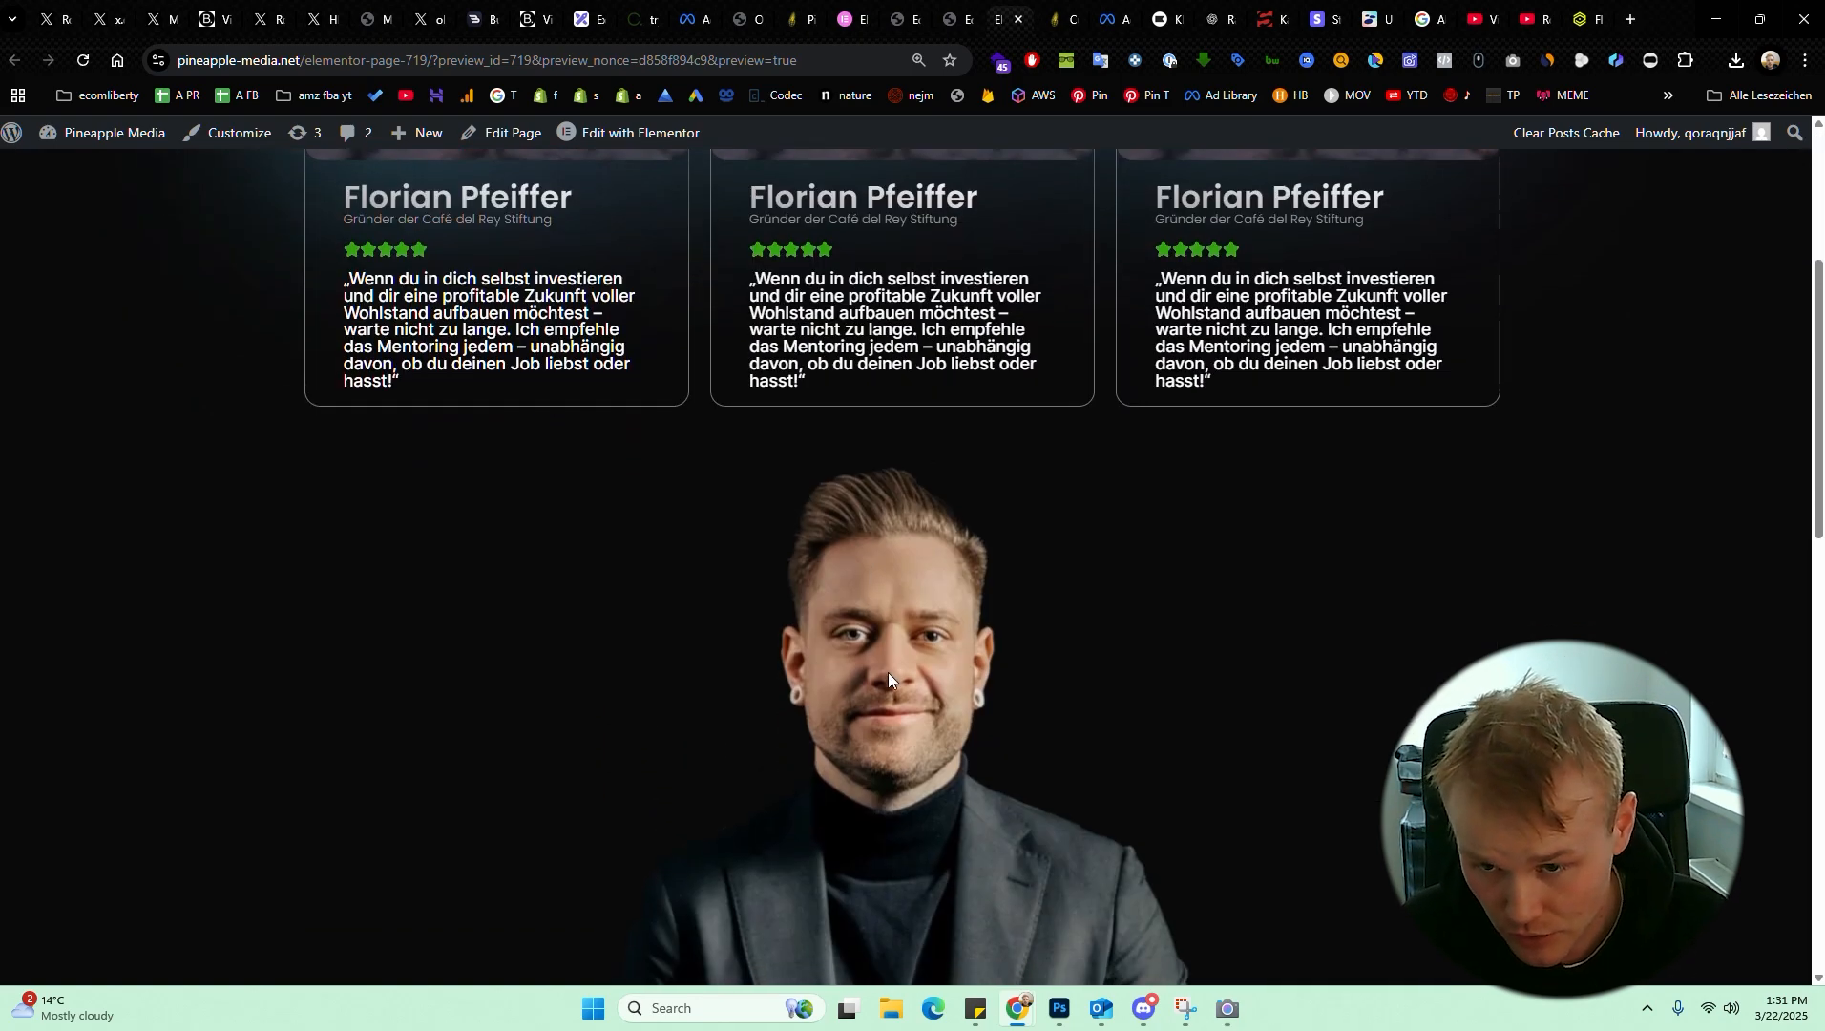
scroll(1291, 672, "down", 1)
scroll(1241, 678, "up", 3)
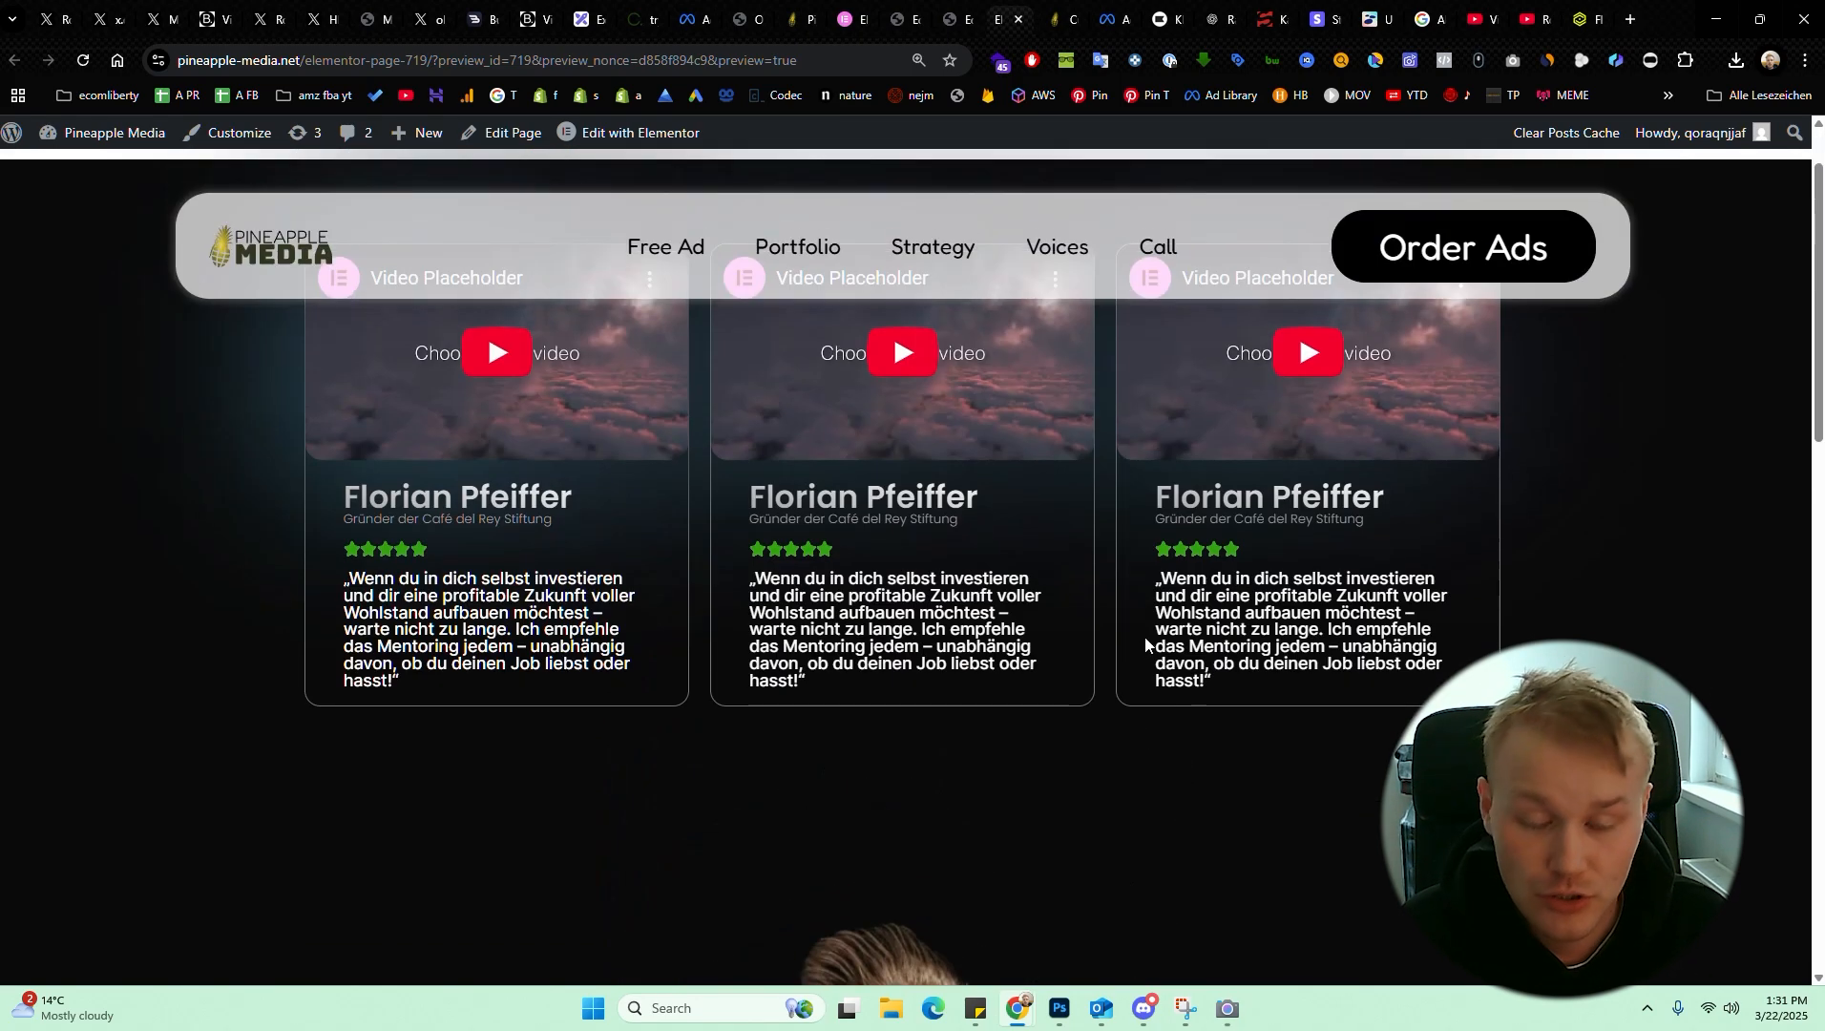
scroll(1178, 680, "down", 3)
scroll(1225, 719, "down", 1)
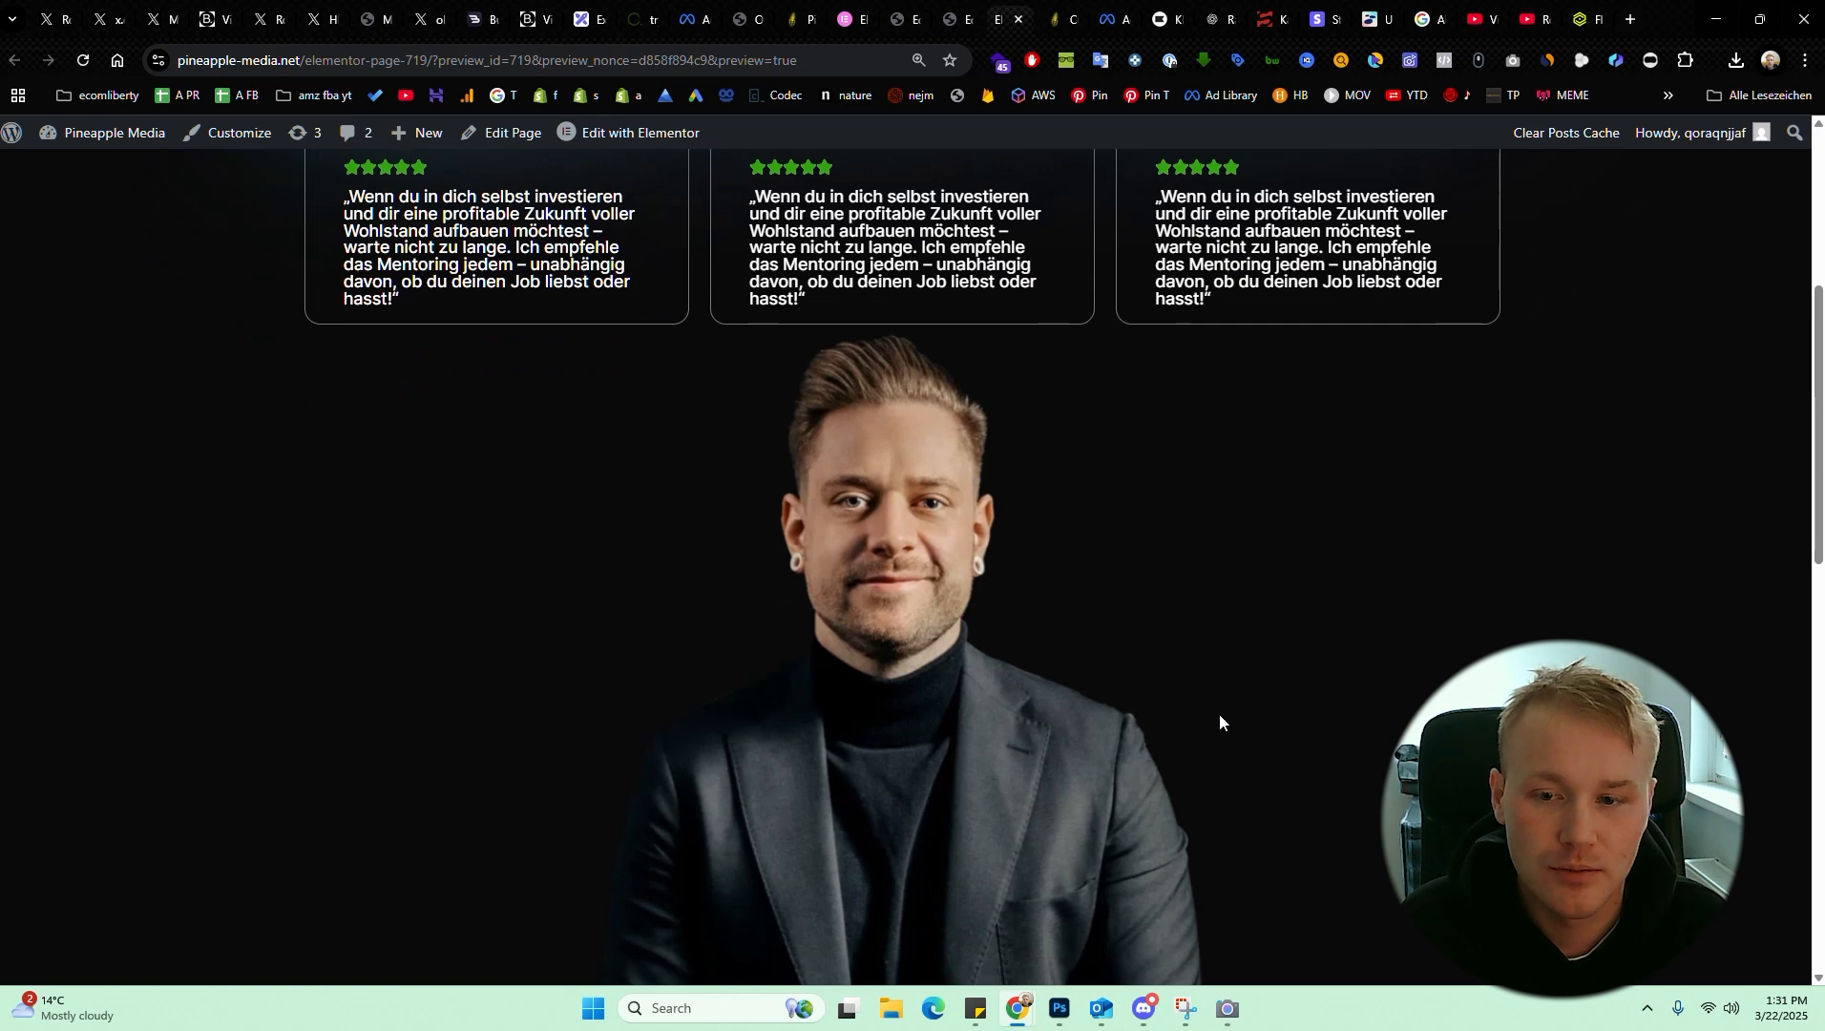
scroll(1219, 713, "down", 1)
scroll(1193, 630, "up", 1)
scroll(1179, 579, "up", 5)
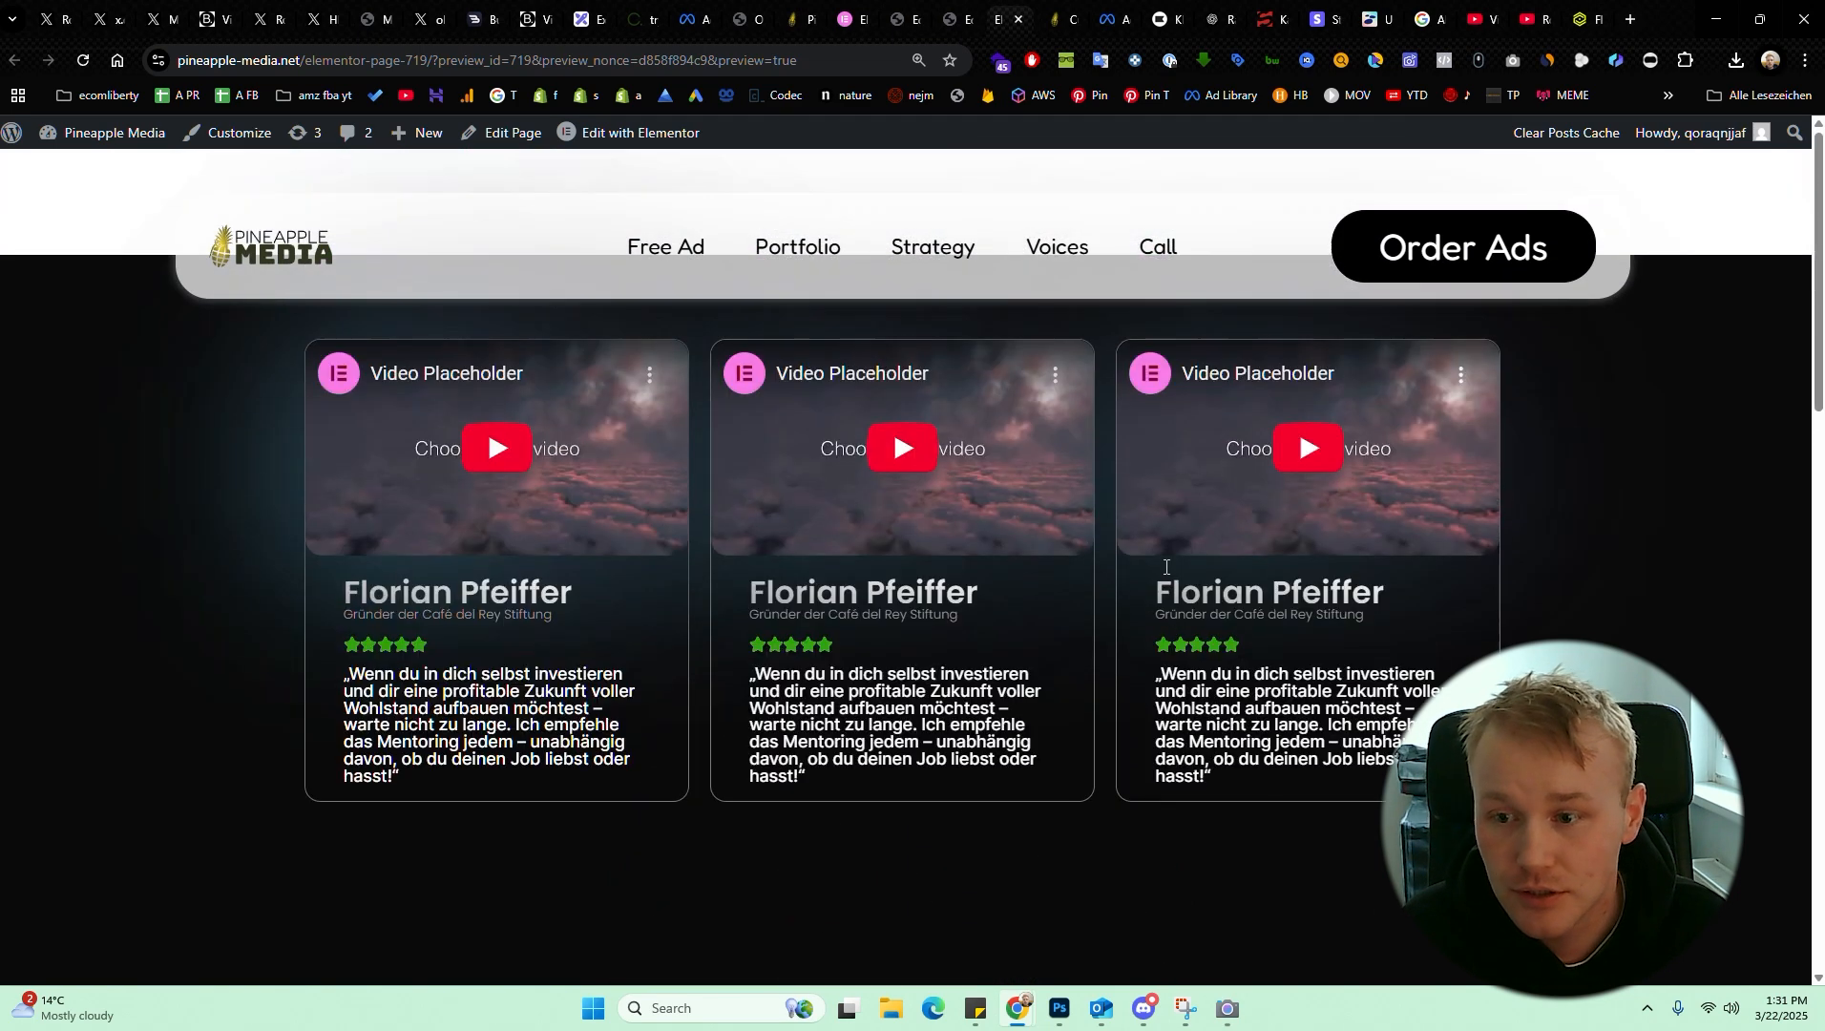
Inspect the text of the testimonial cards and the portrait beneath them in the page preview
left_click_drag(351, 599, 465, 743)
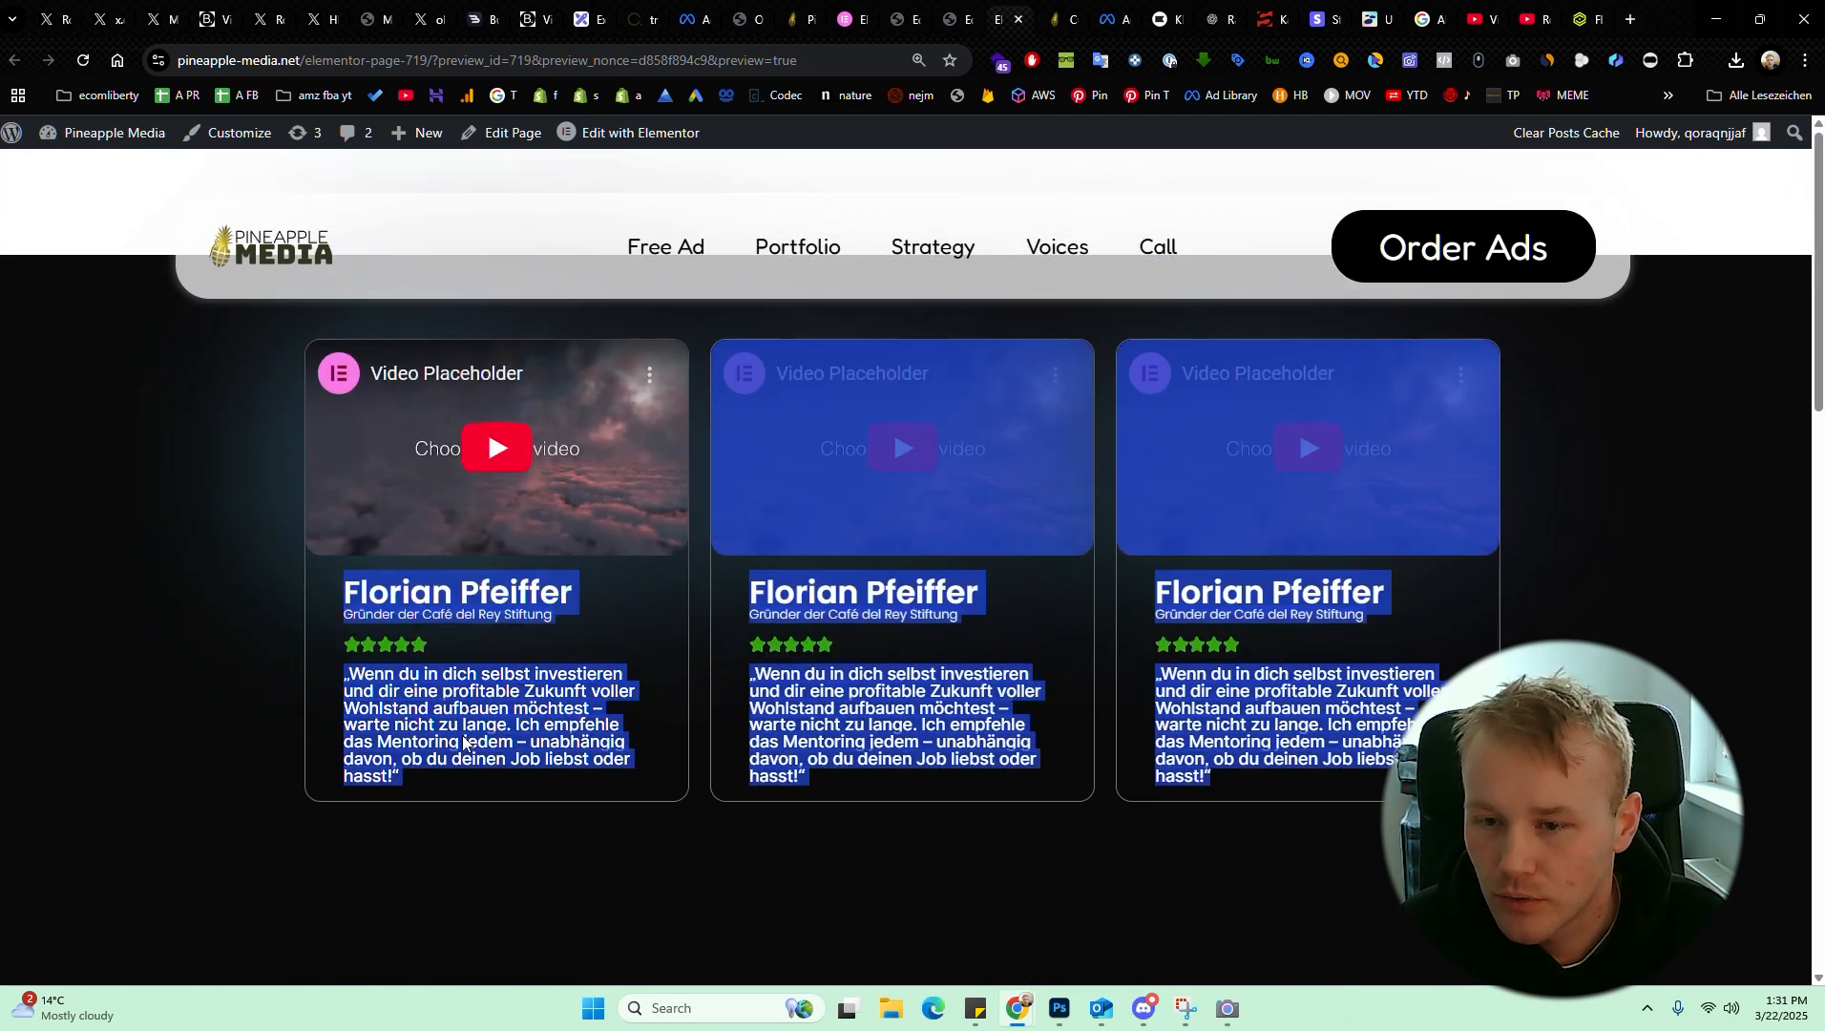
left_click(897, 621)
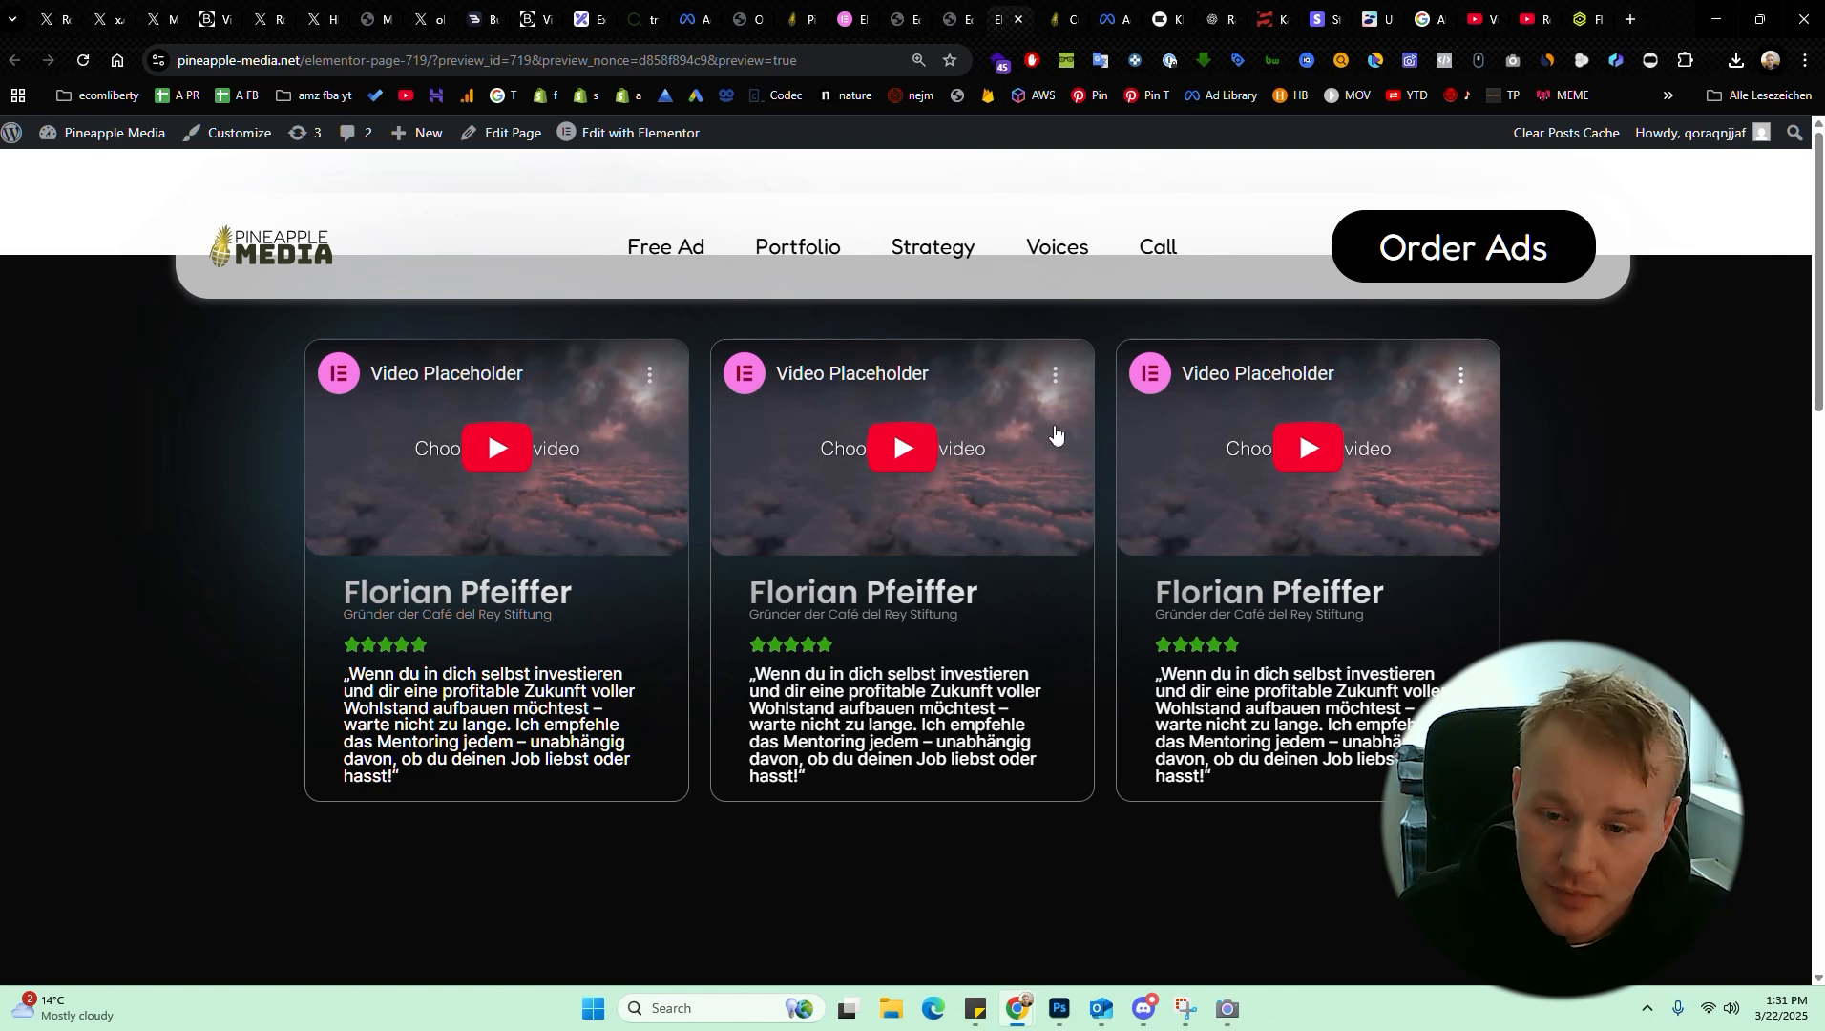
scroll(1031, 599, "down", 5)
scroll(935, 621, "down", 5)
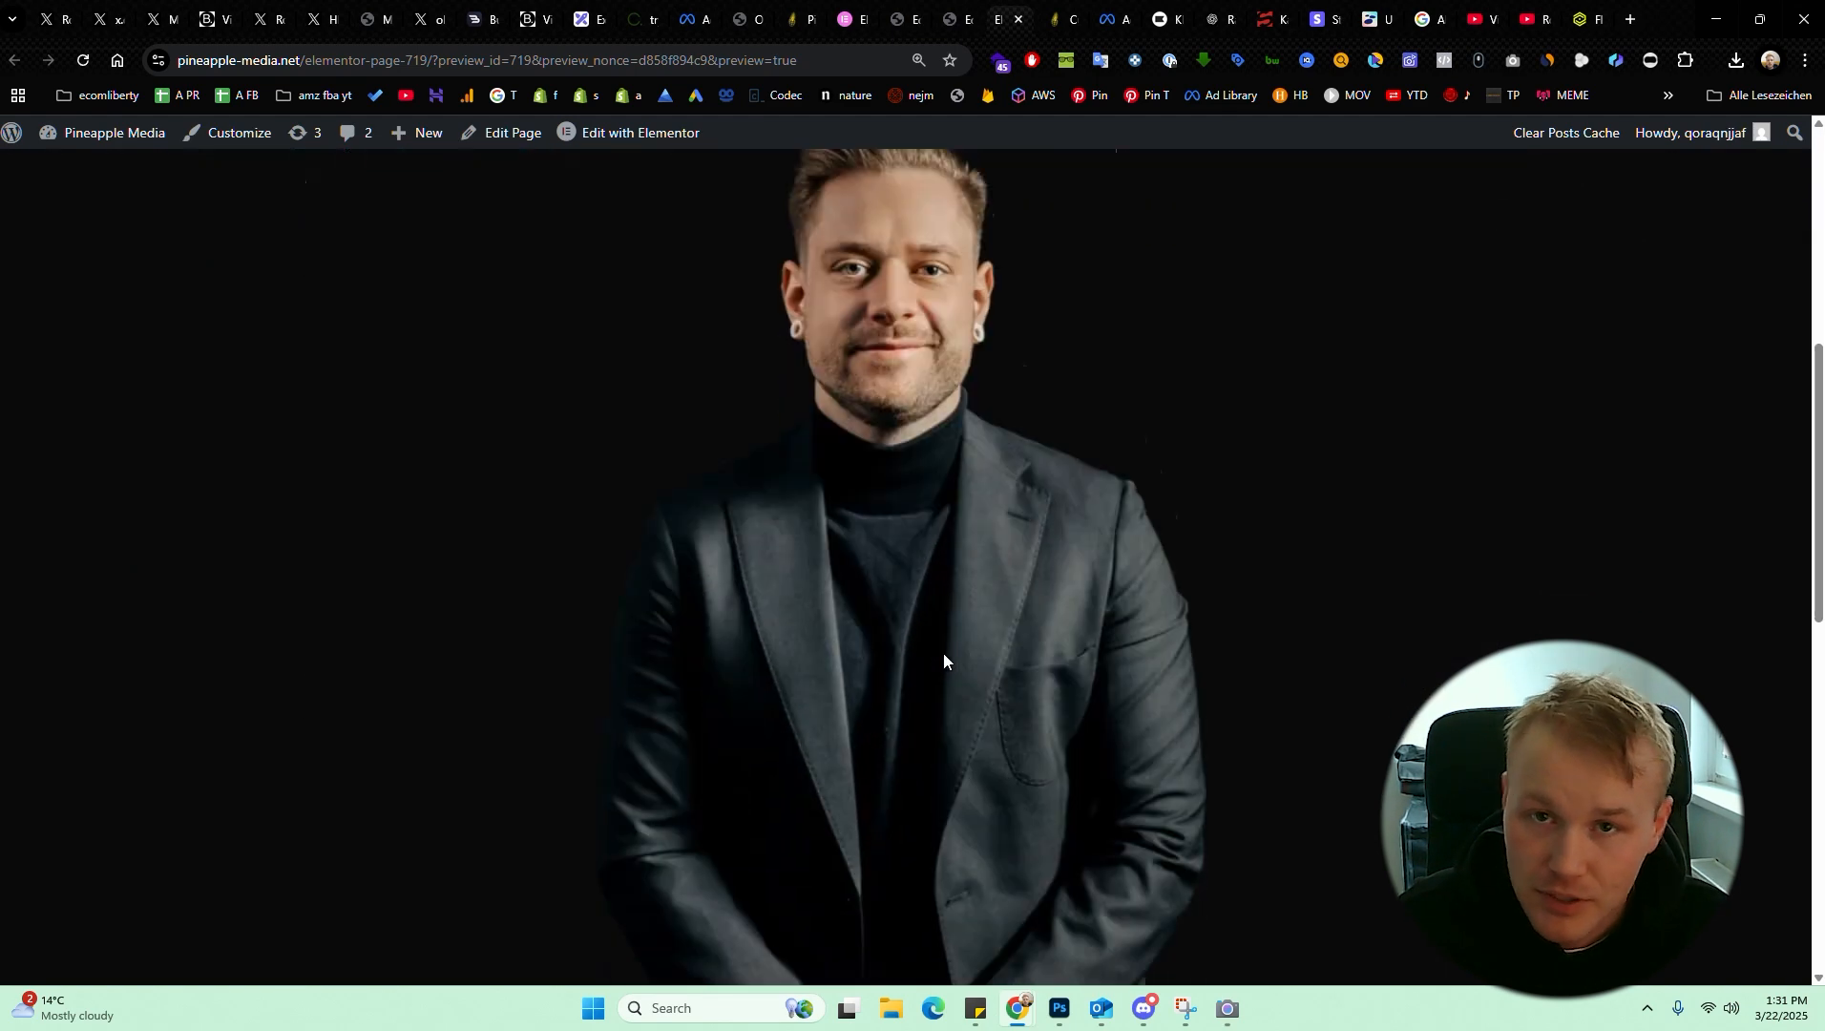
scroll(935, 597, "down", 2)
scroll(935, 587, "up", 5)
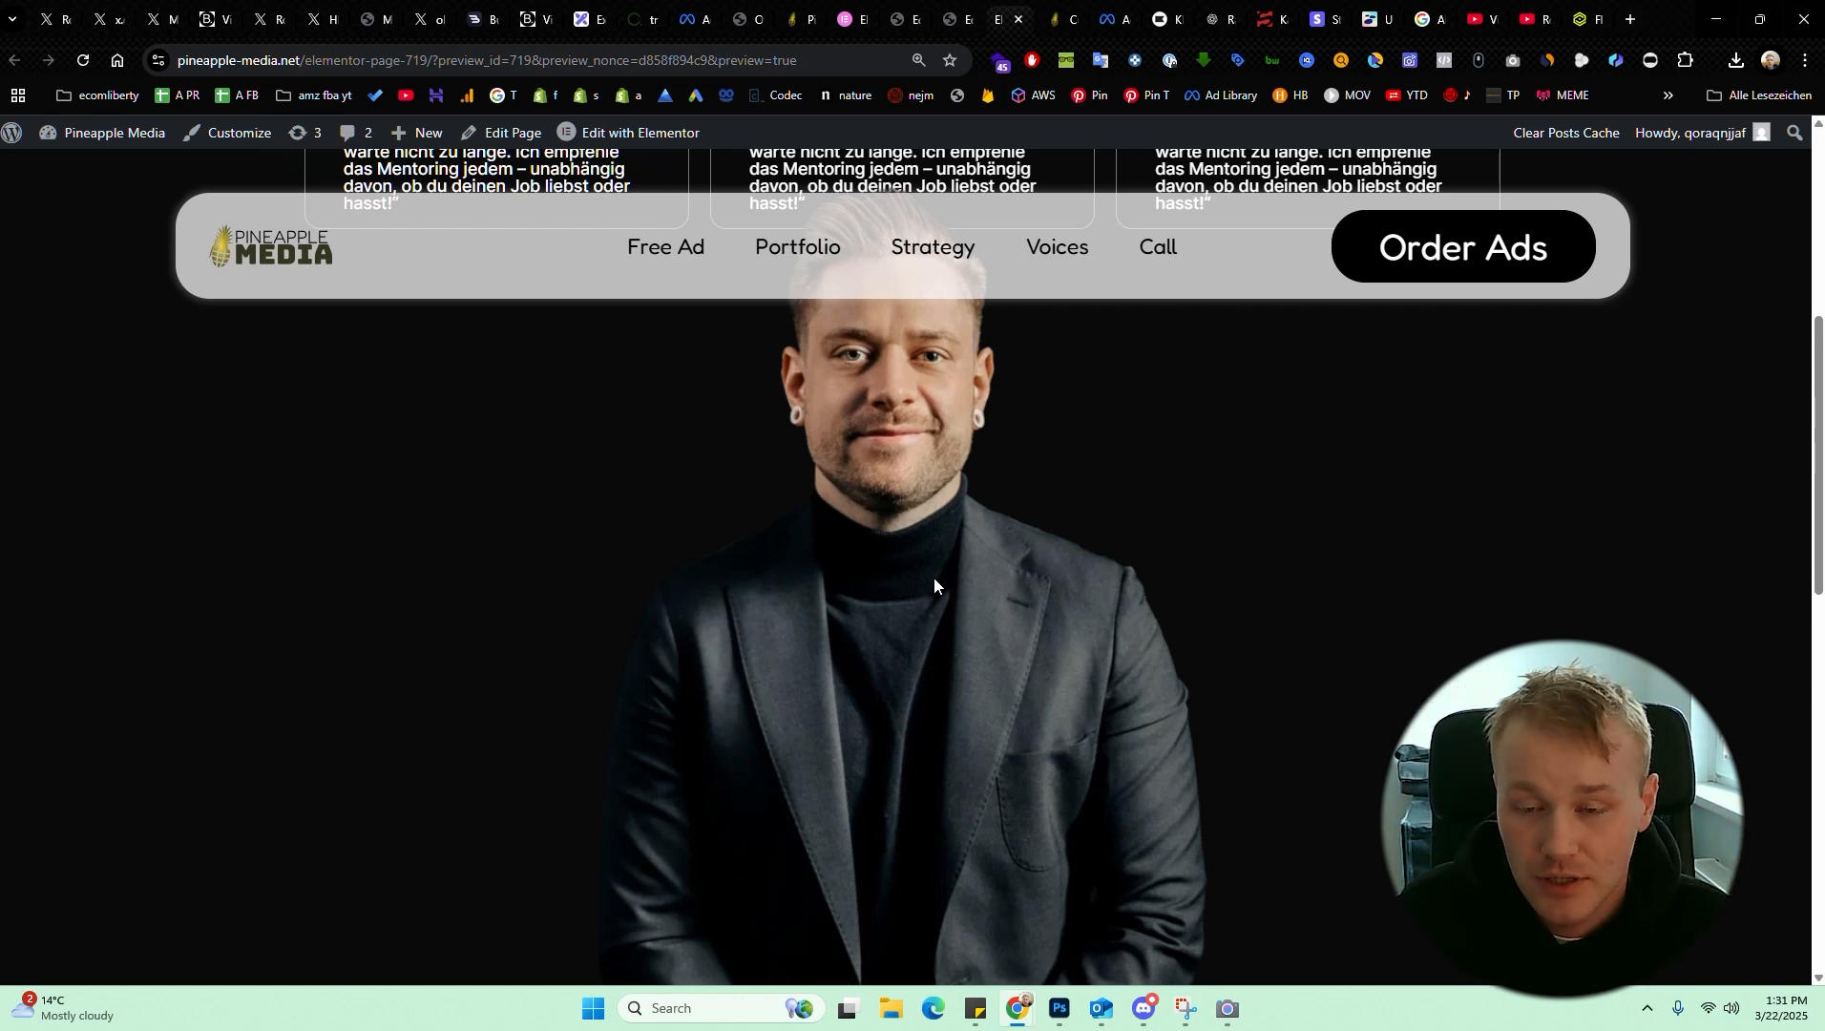
Open the Vertical Scroll settings in the portrait image's motion effects in the Elementor editor
key("ctrl+shift+Tab")
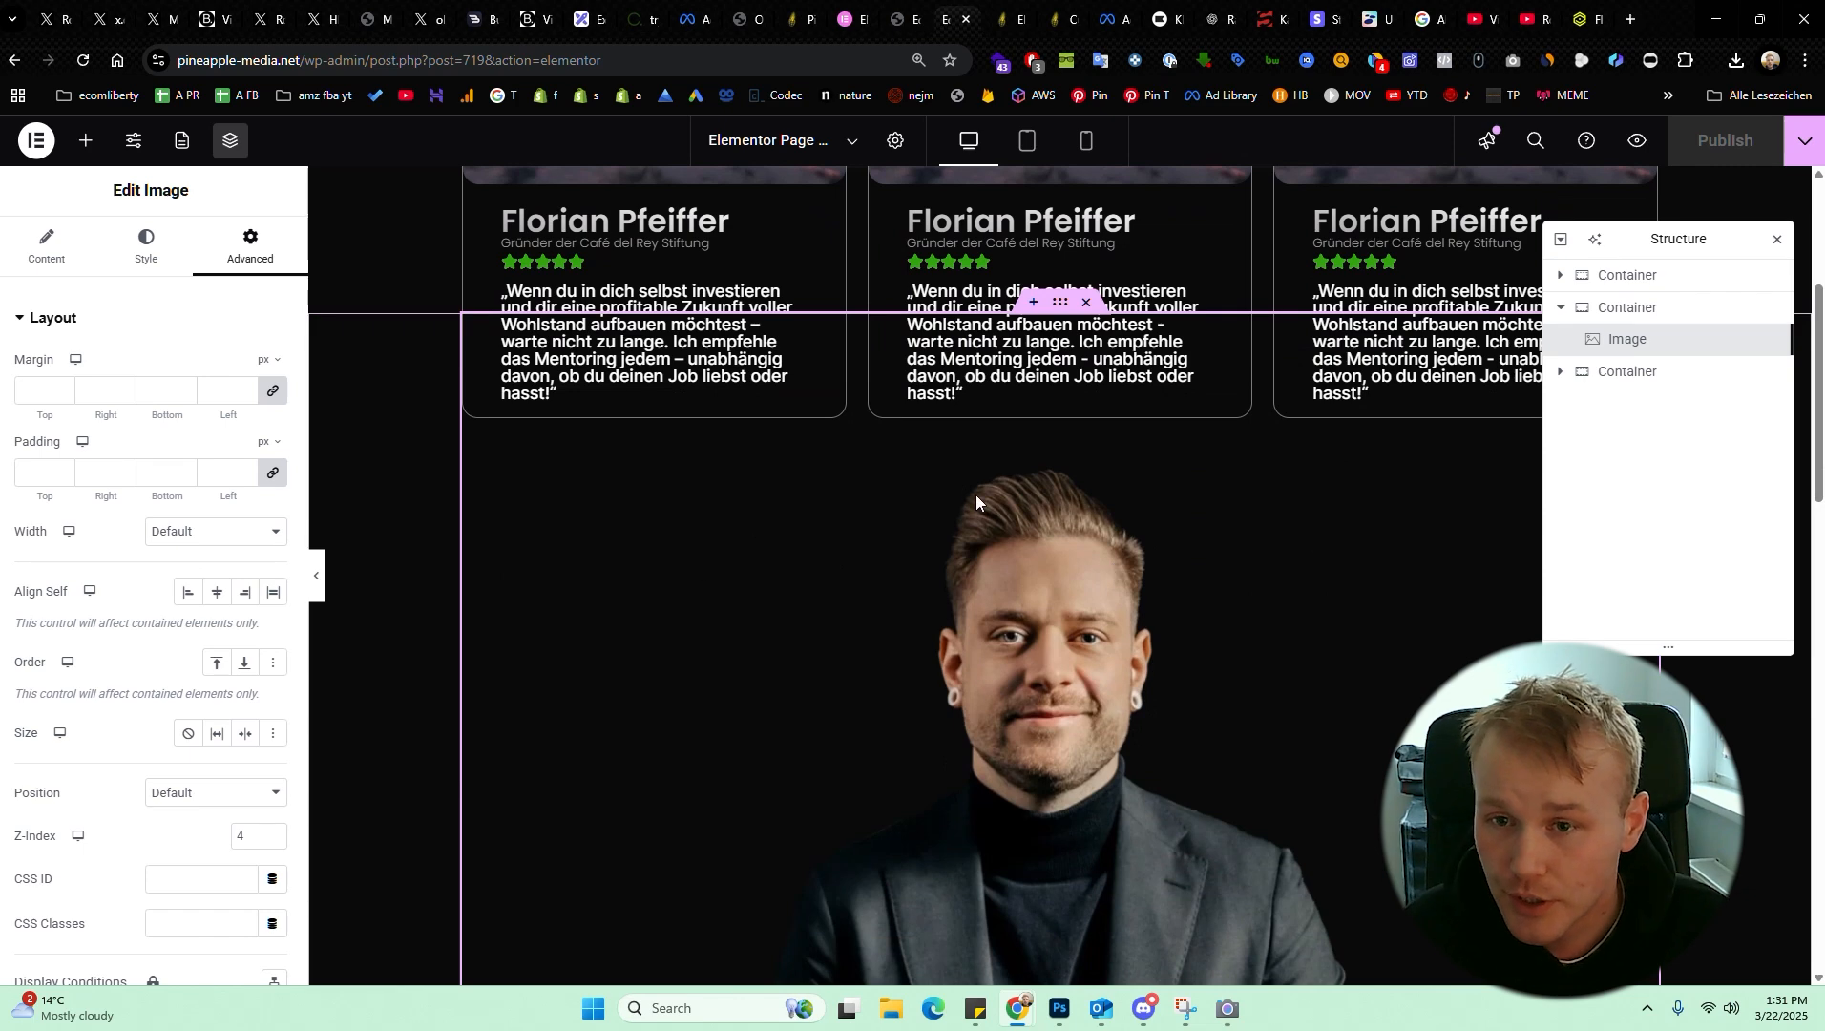
scroll(975, 494, "down", 7)
scroll(1135, 442, "up", 4)
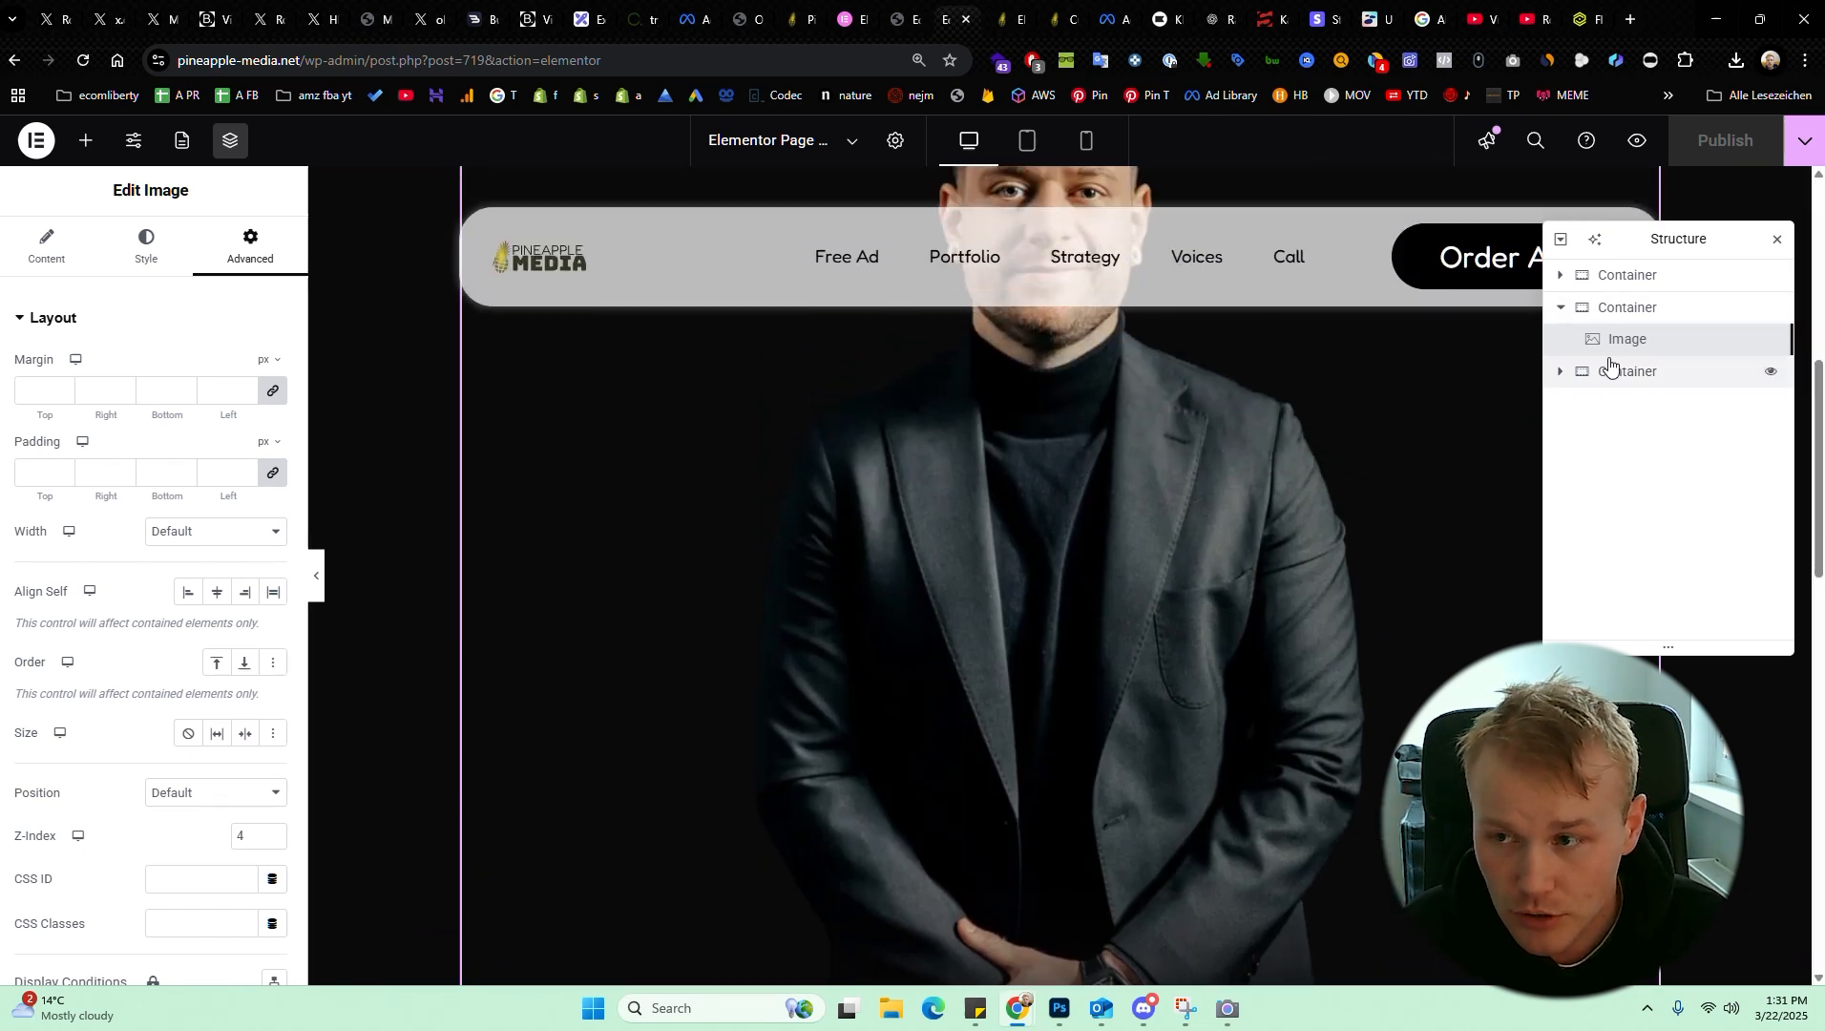
left_click(168, 254)
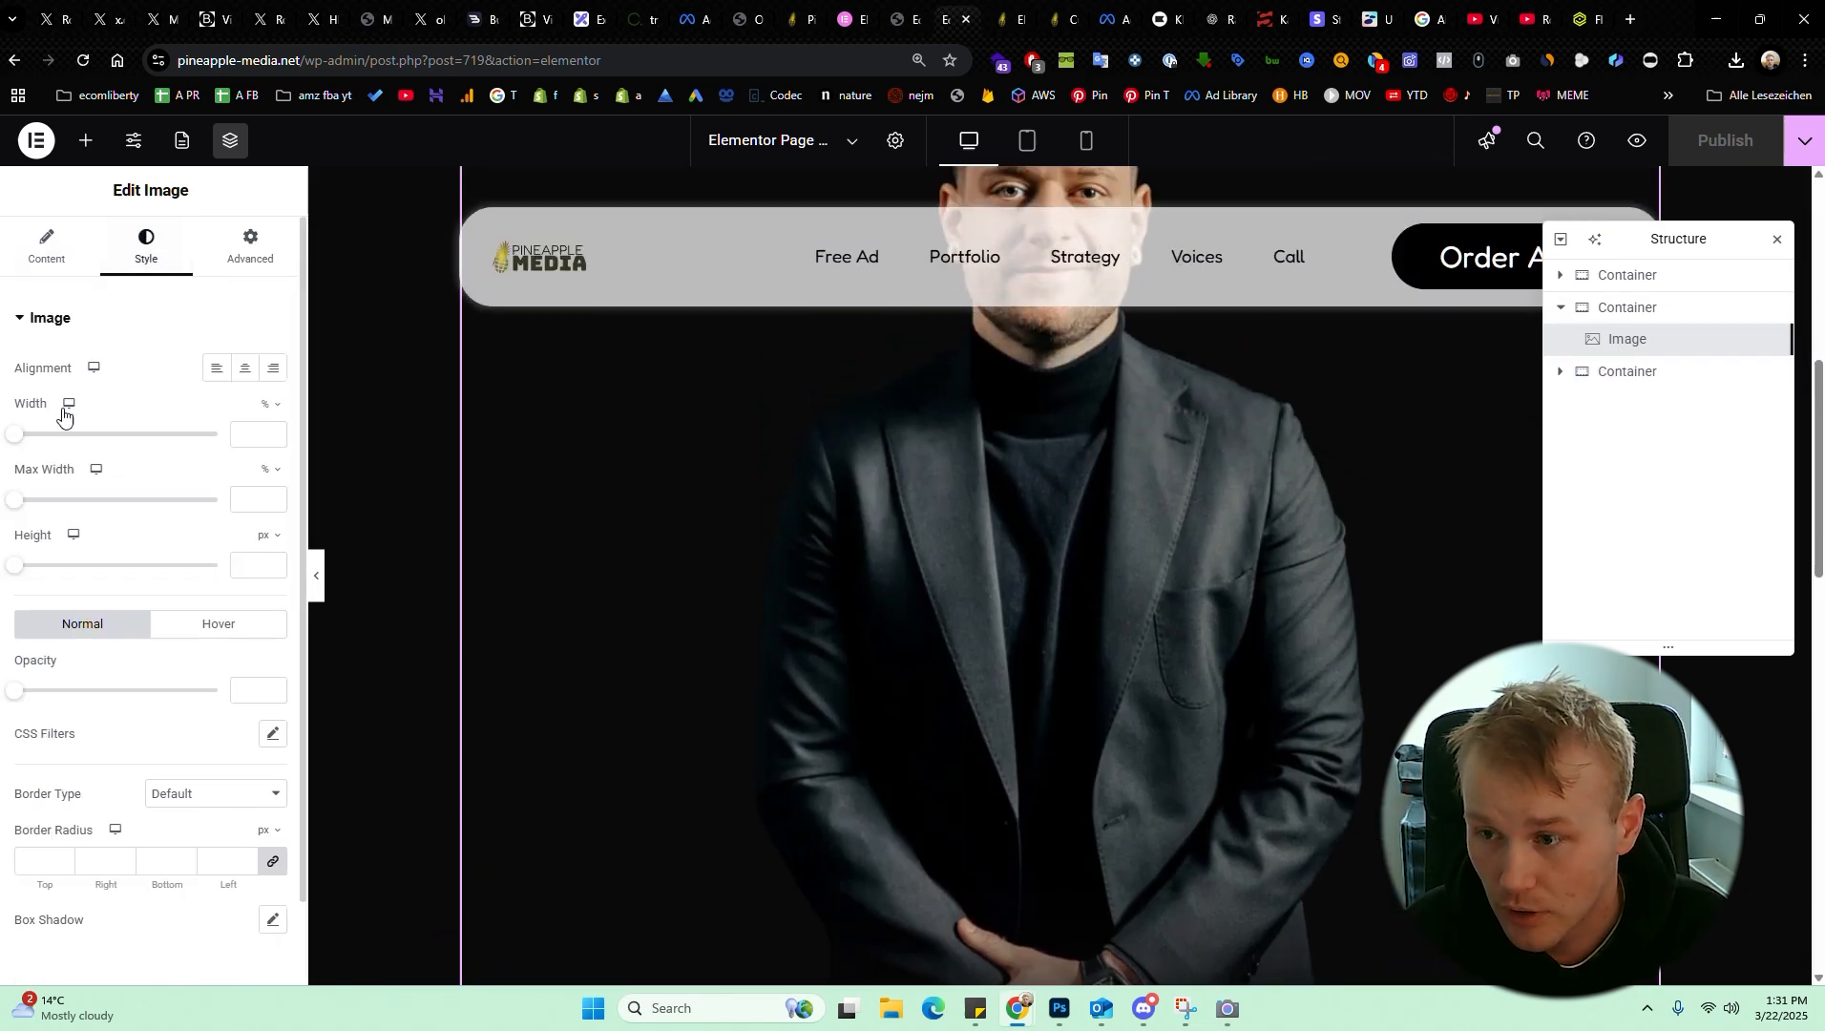
left_click(252, 250)
scroll(143, 572, "down", 10)
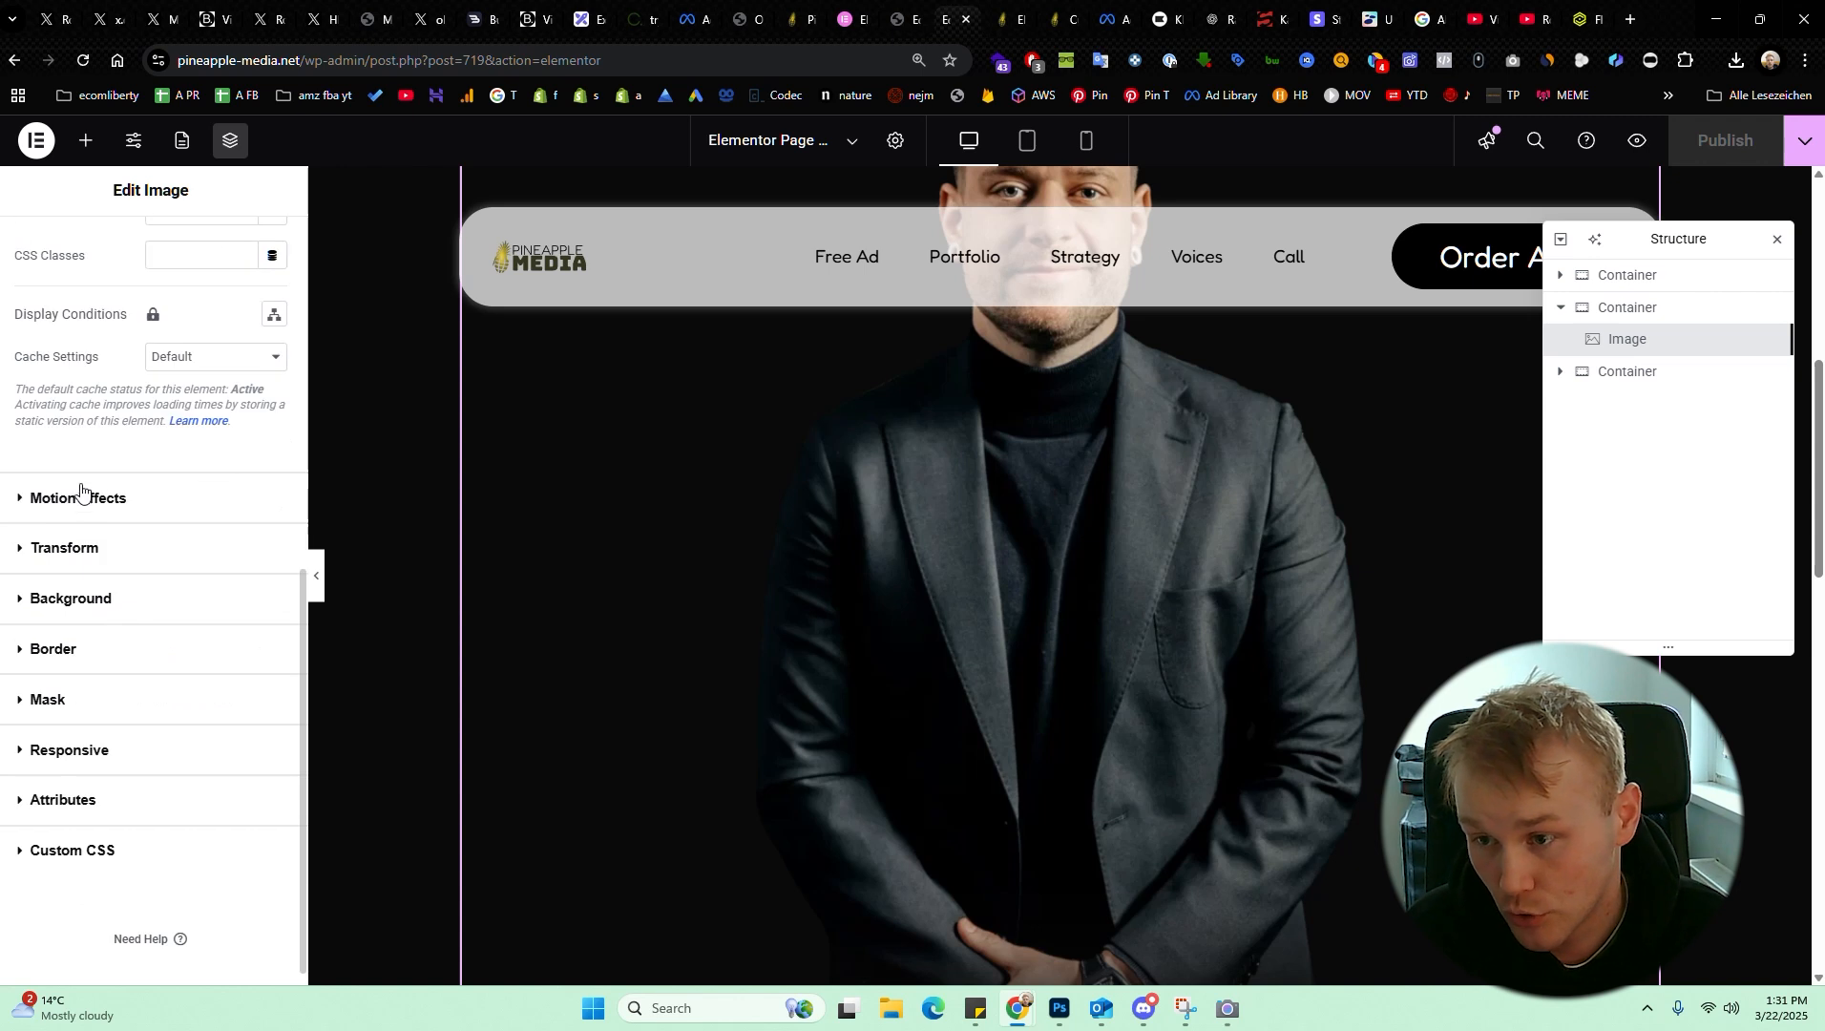
left_click(81, 492)
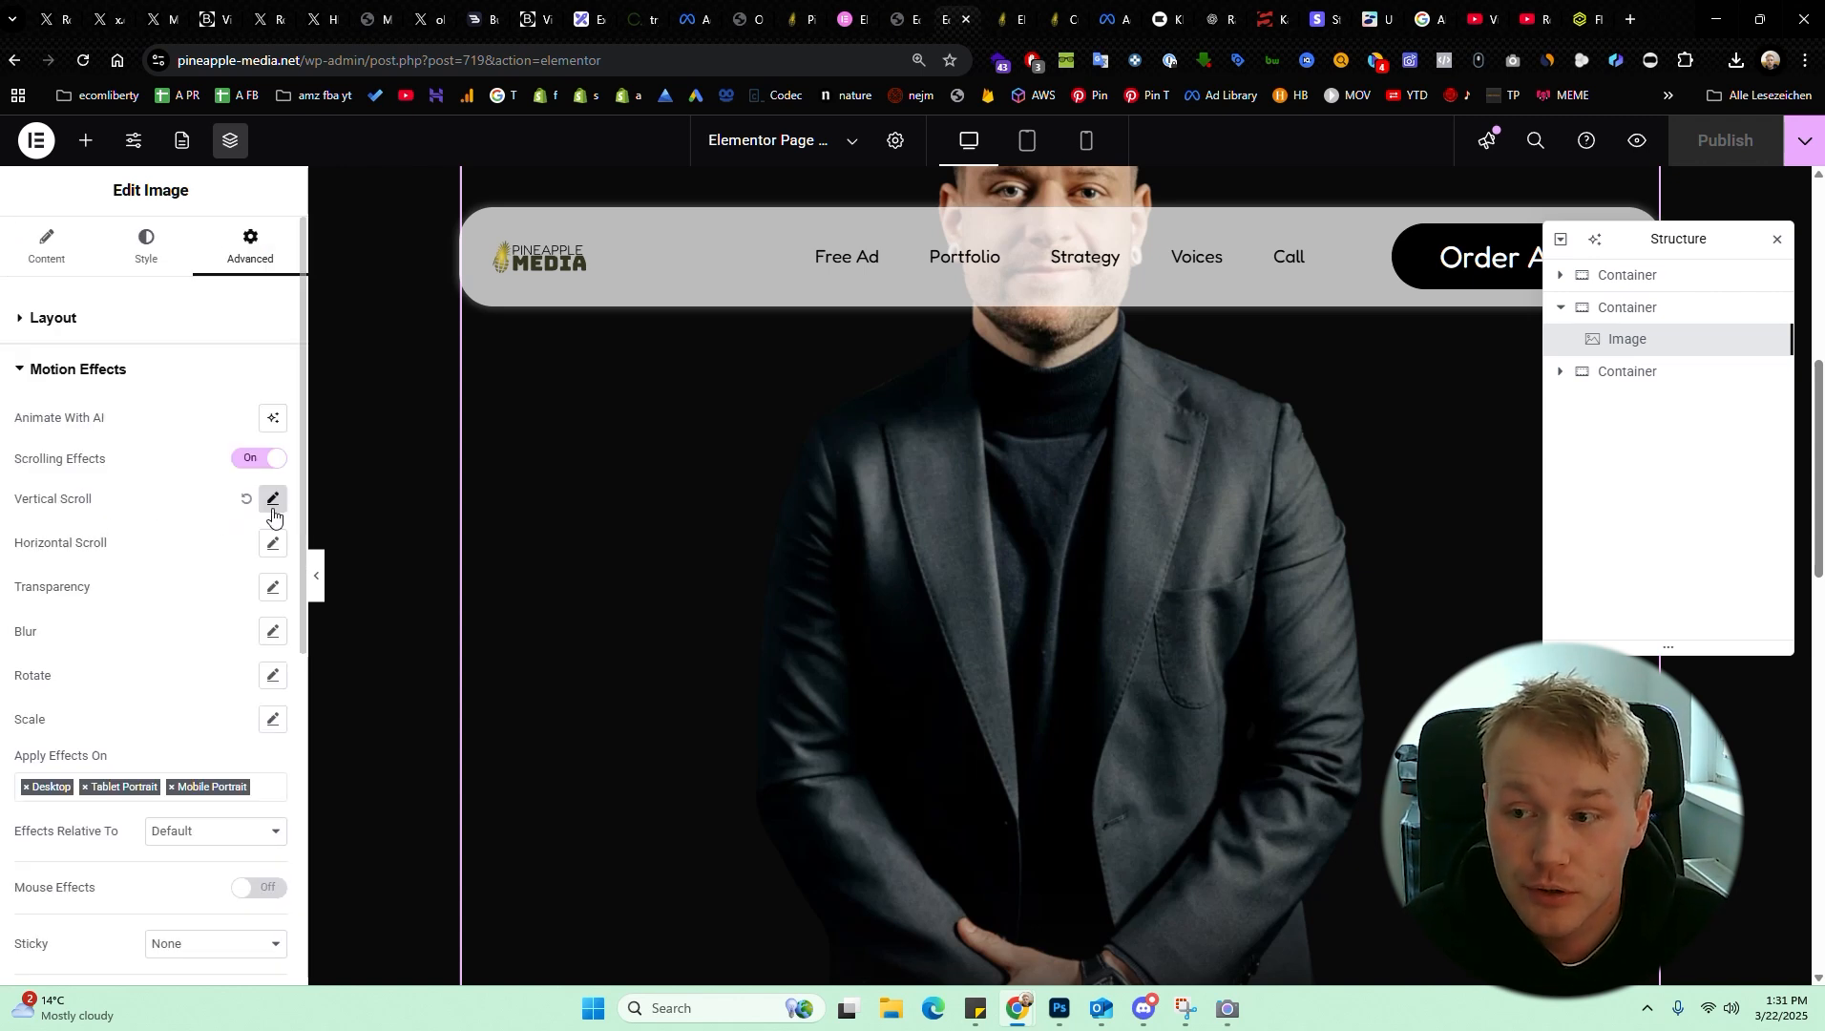
left_click(273, 499)
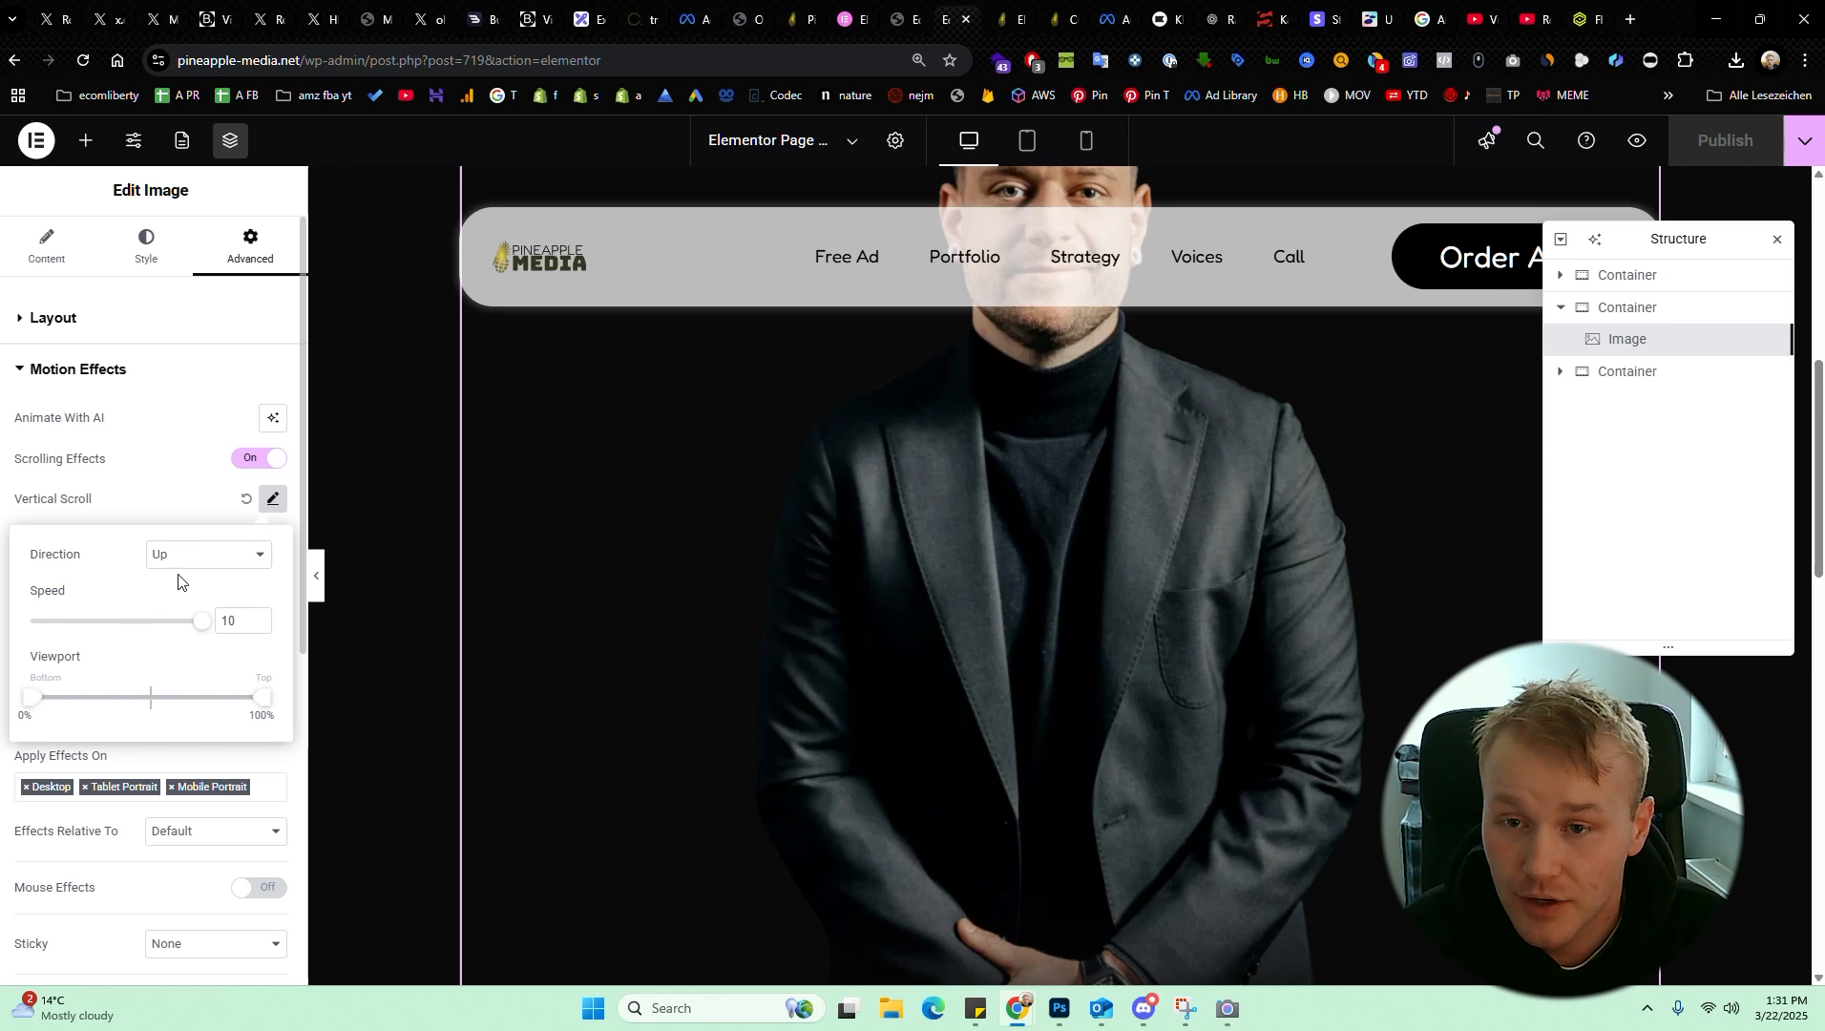
Check the portrait's scroll motion on the canvas and set its Vertical Scroll speed to 1
scroll(877, 395, "up", 5)
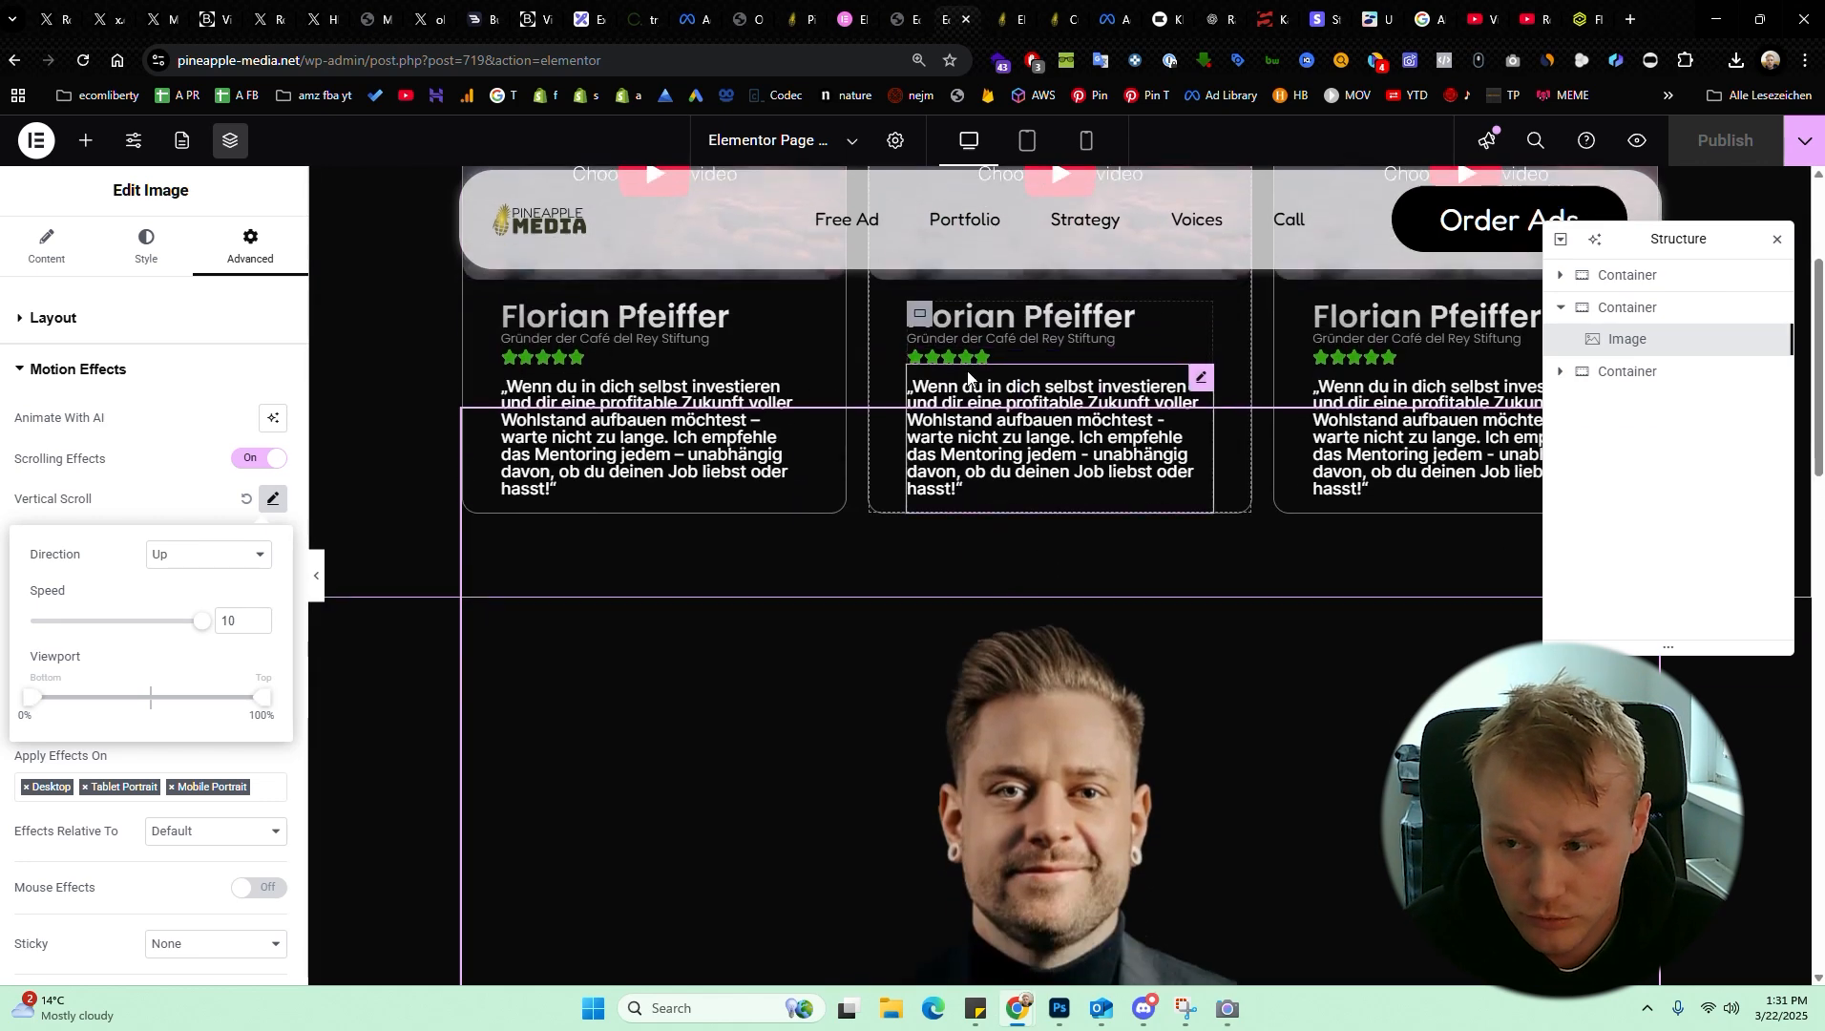
scroll(970, 396, "down", 3)
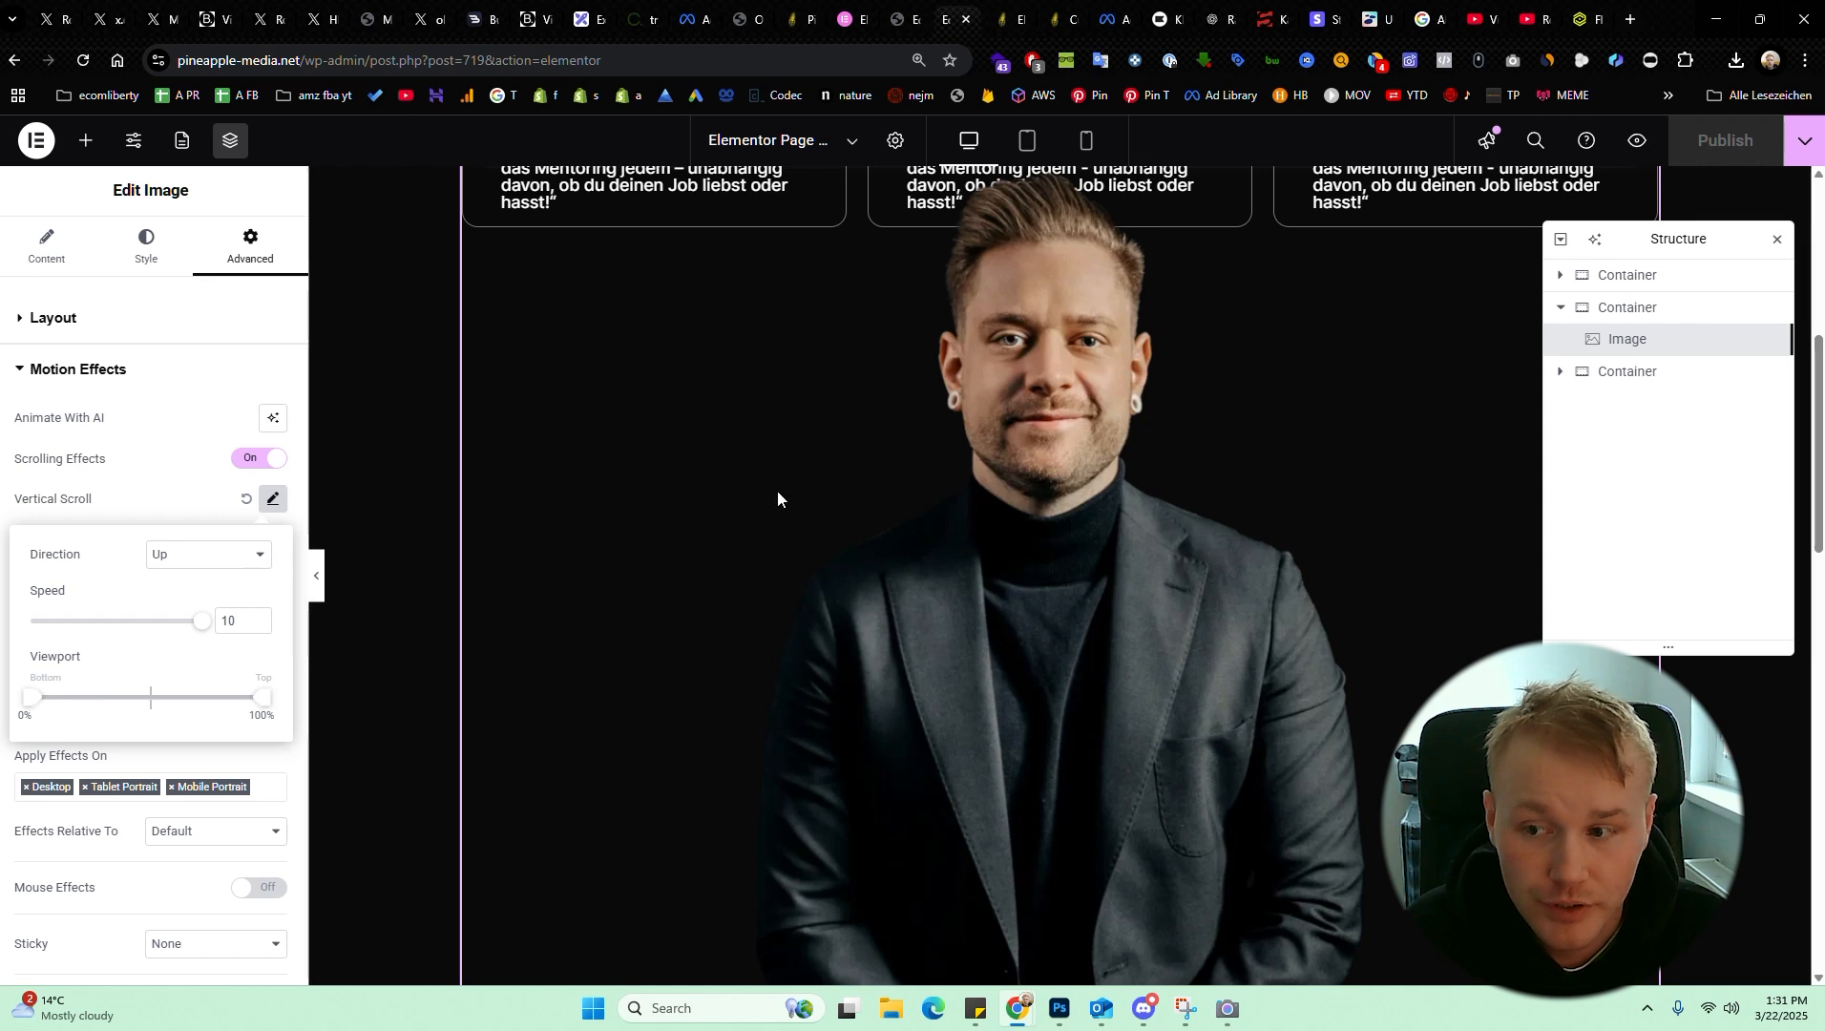
left_click(192, 622)
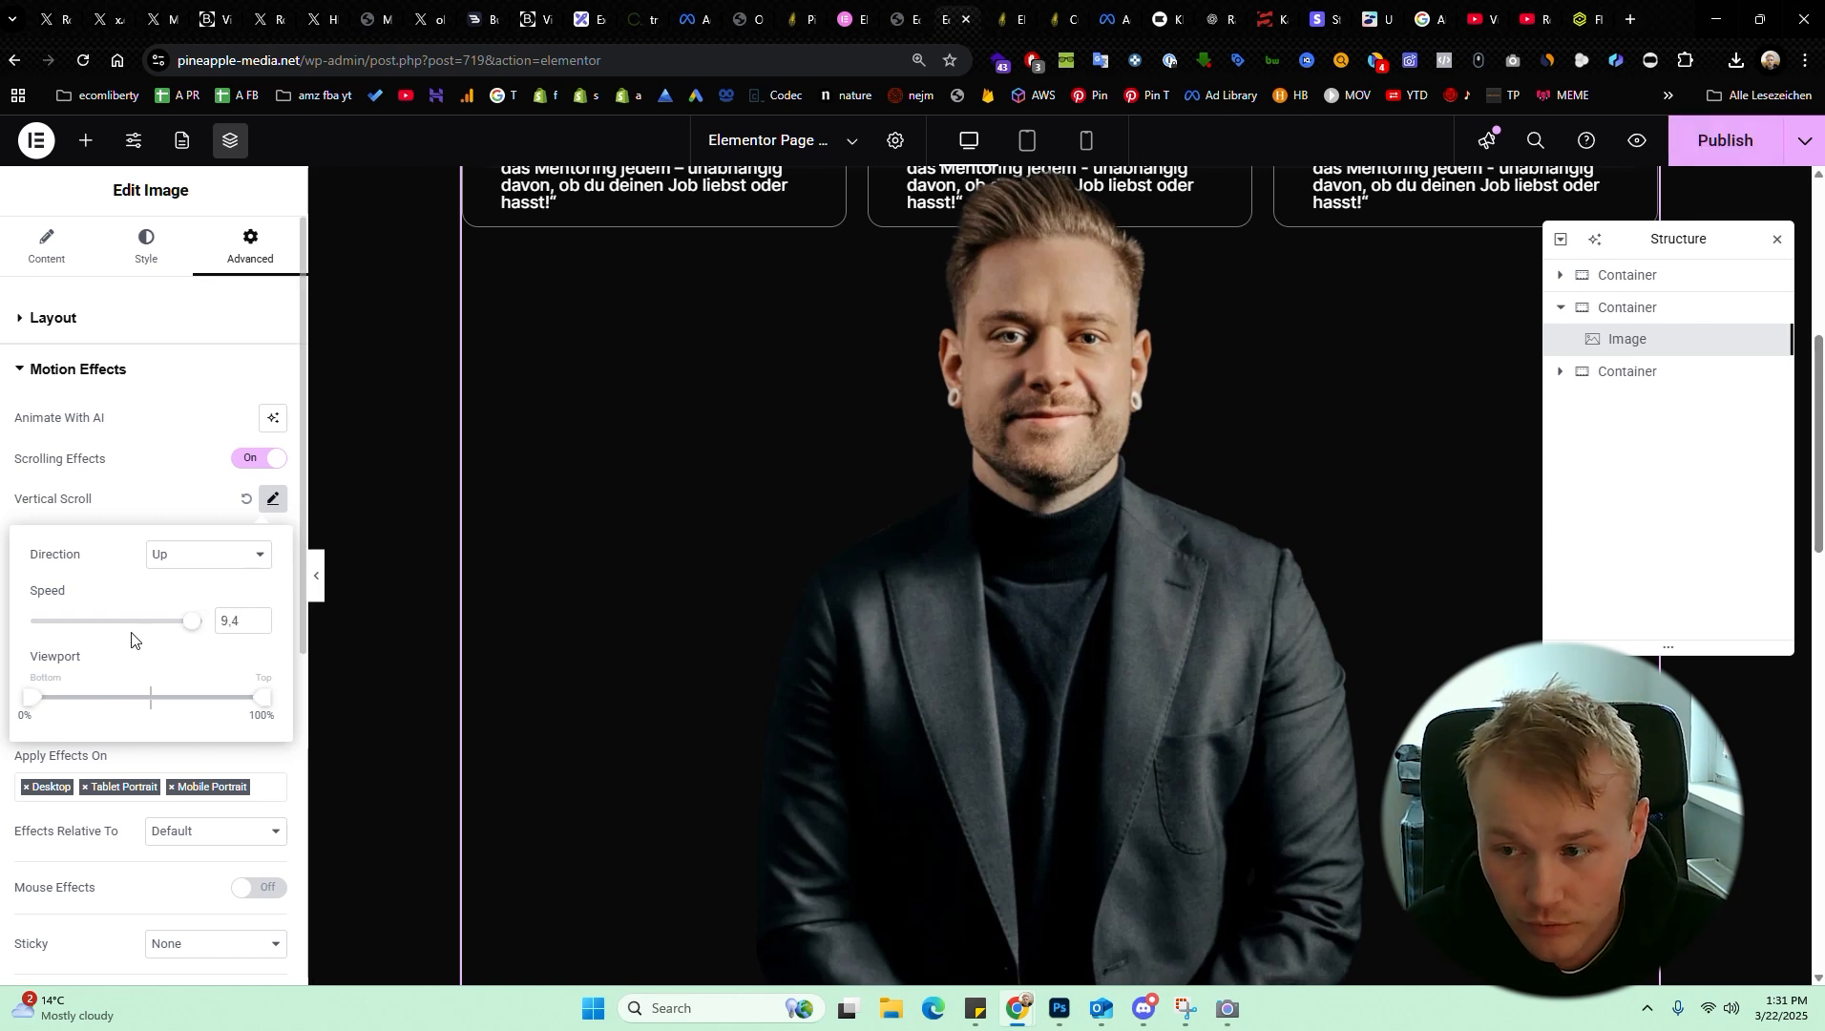
left_click_drag(192, 628, 148, 632)
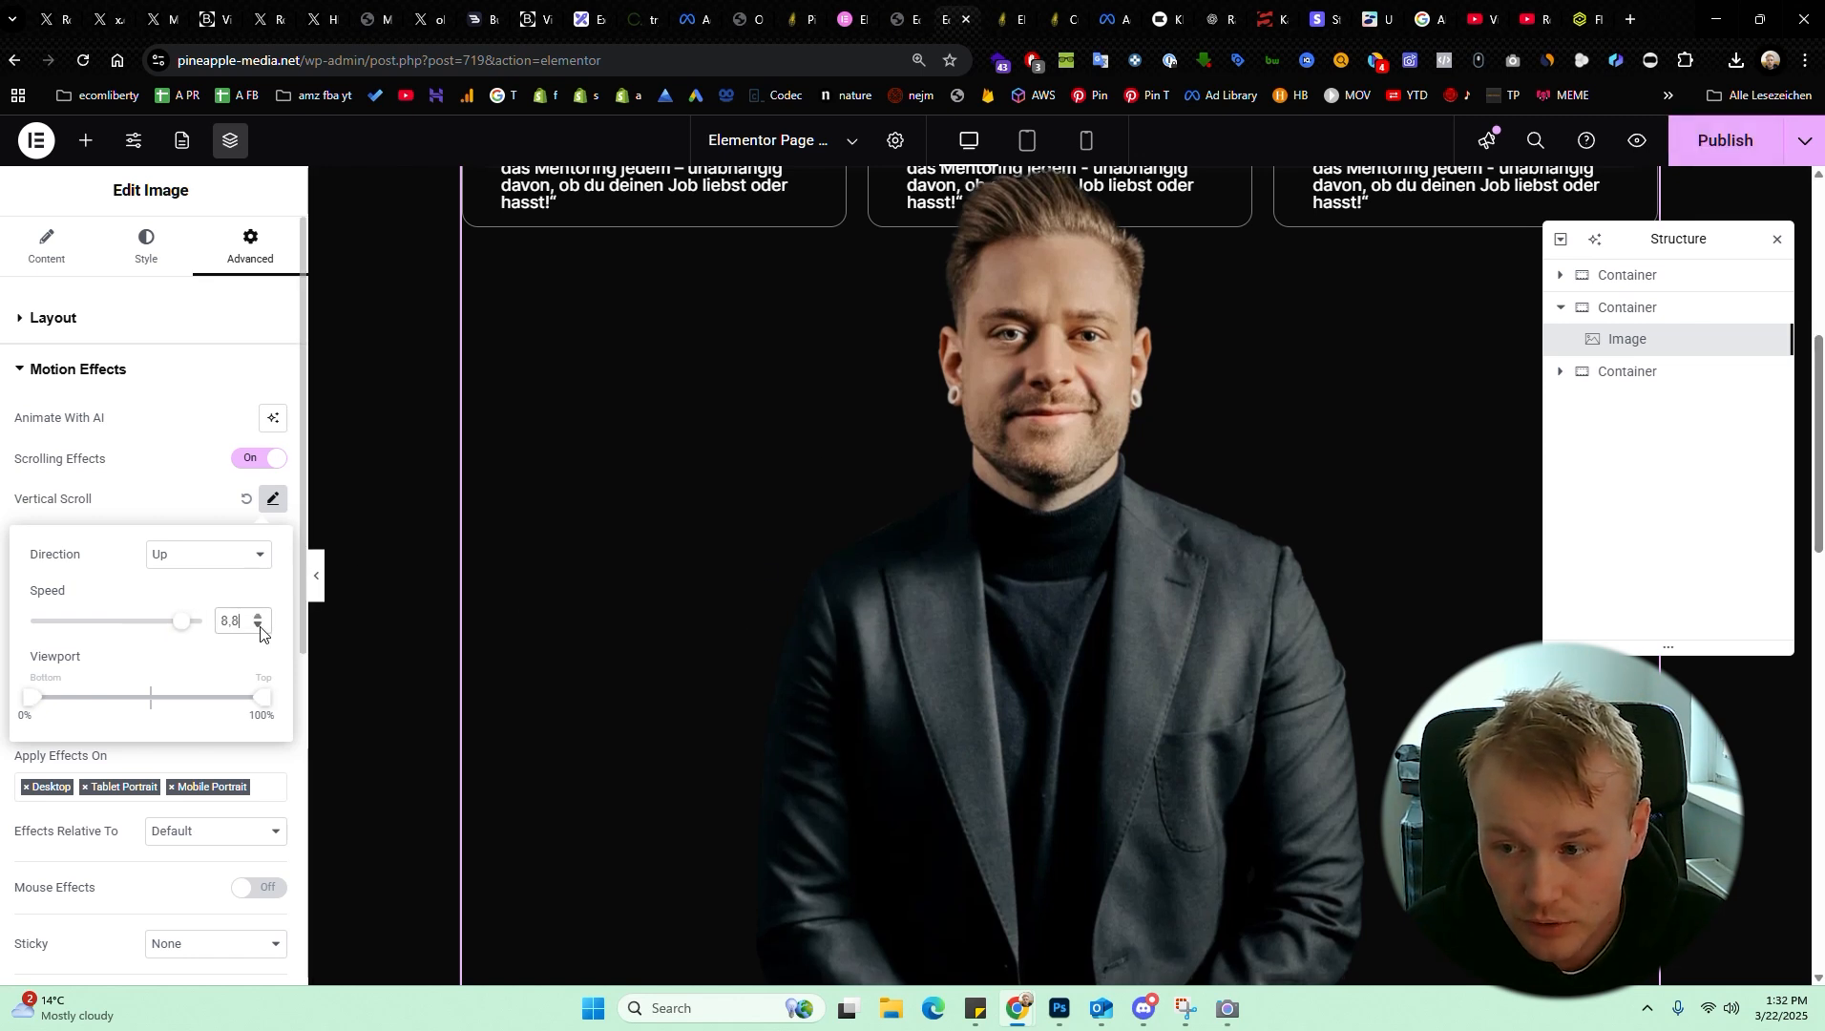
left_click(258, 626)
left_click(258, 627)
double_click(244, 621)
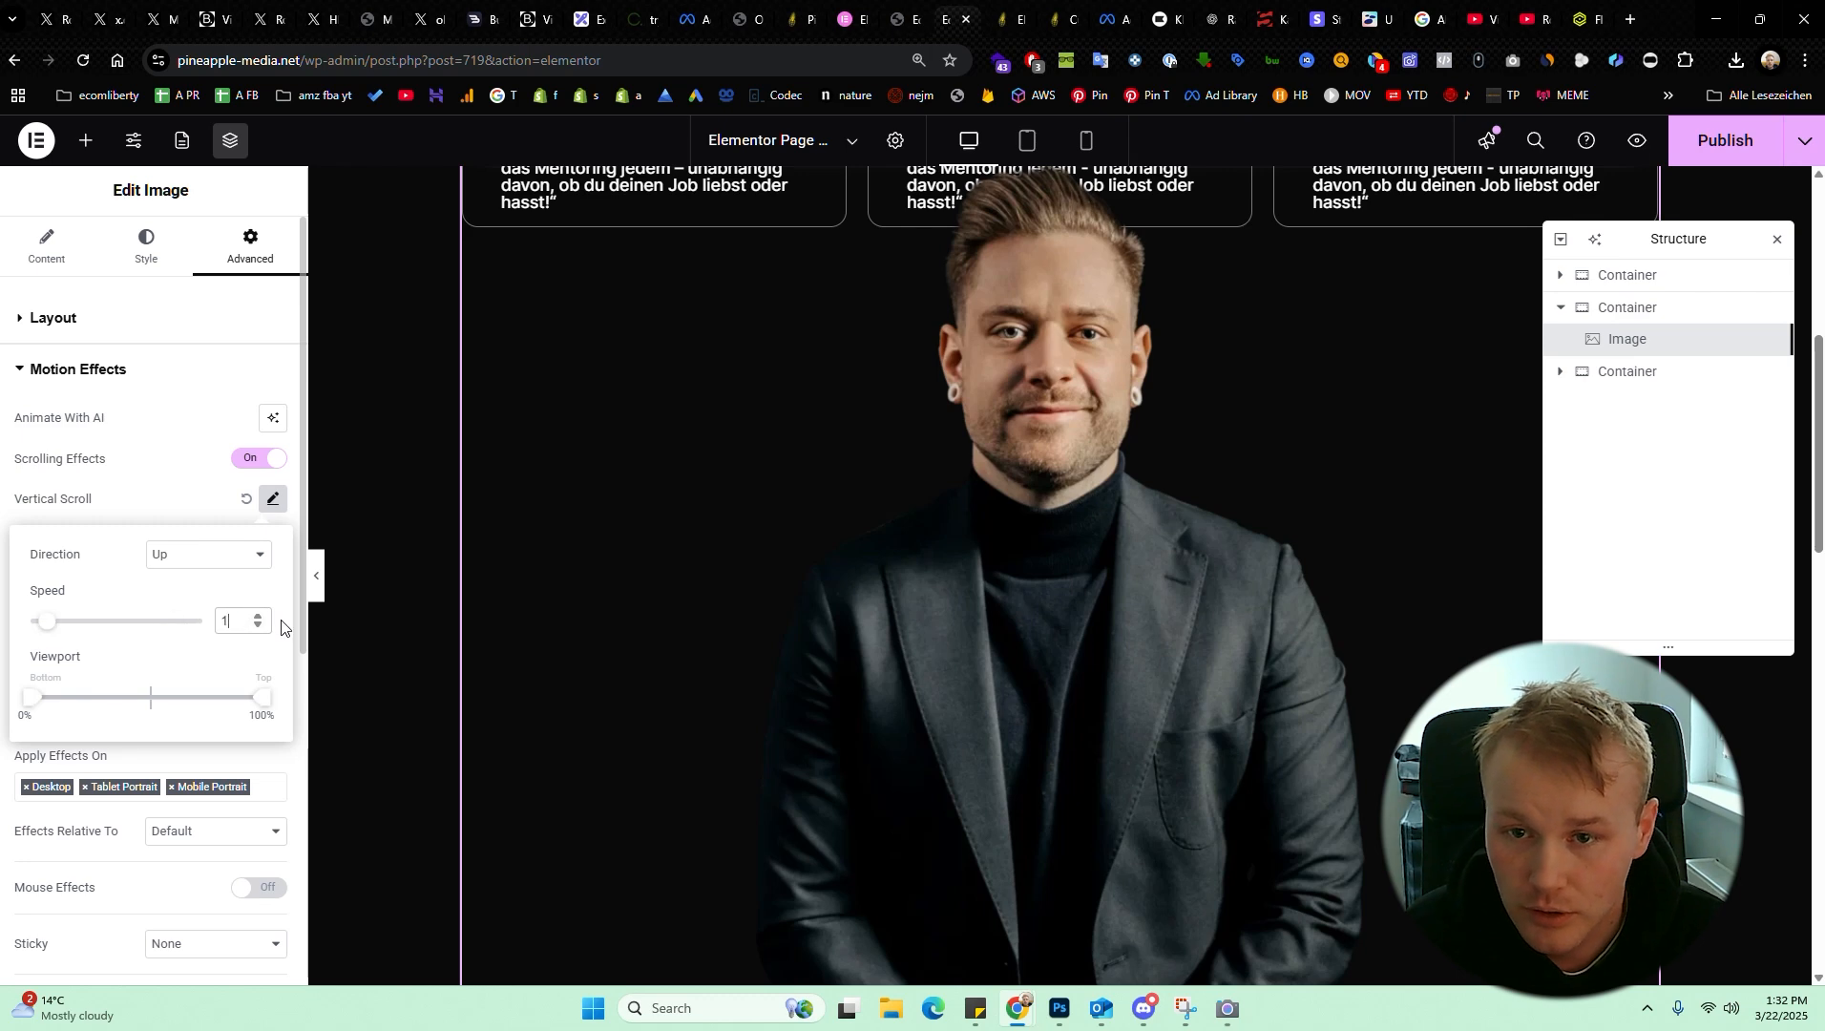
Check the portrait's motion against the testimonial cards, set its Vertical Scroll speed to 10 and check the motion again
scroll(926, 315, "up", 5)
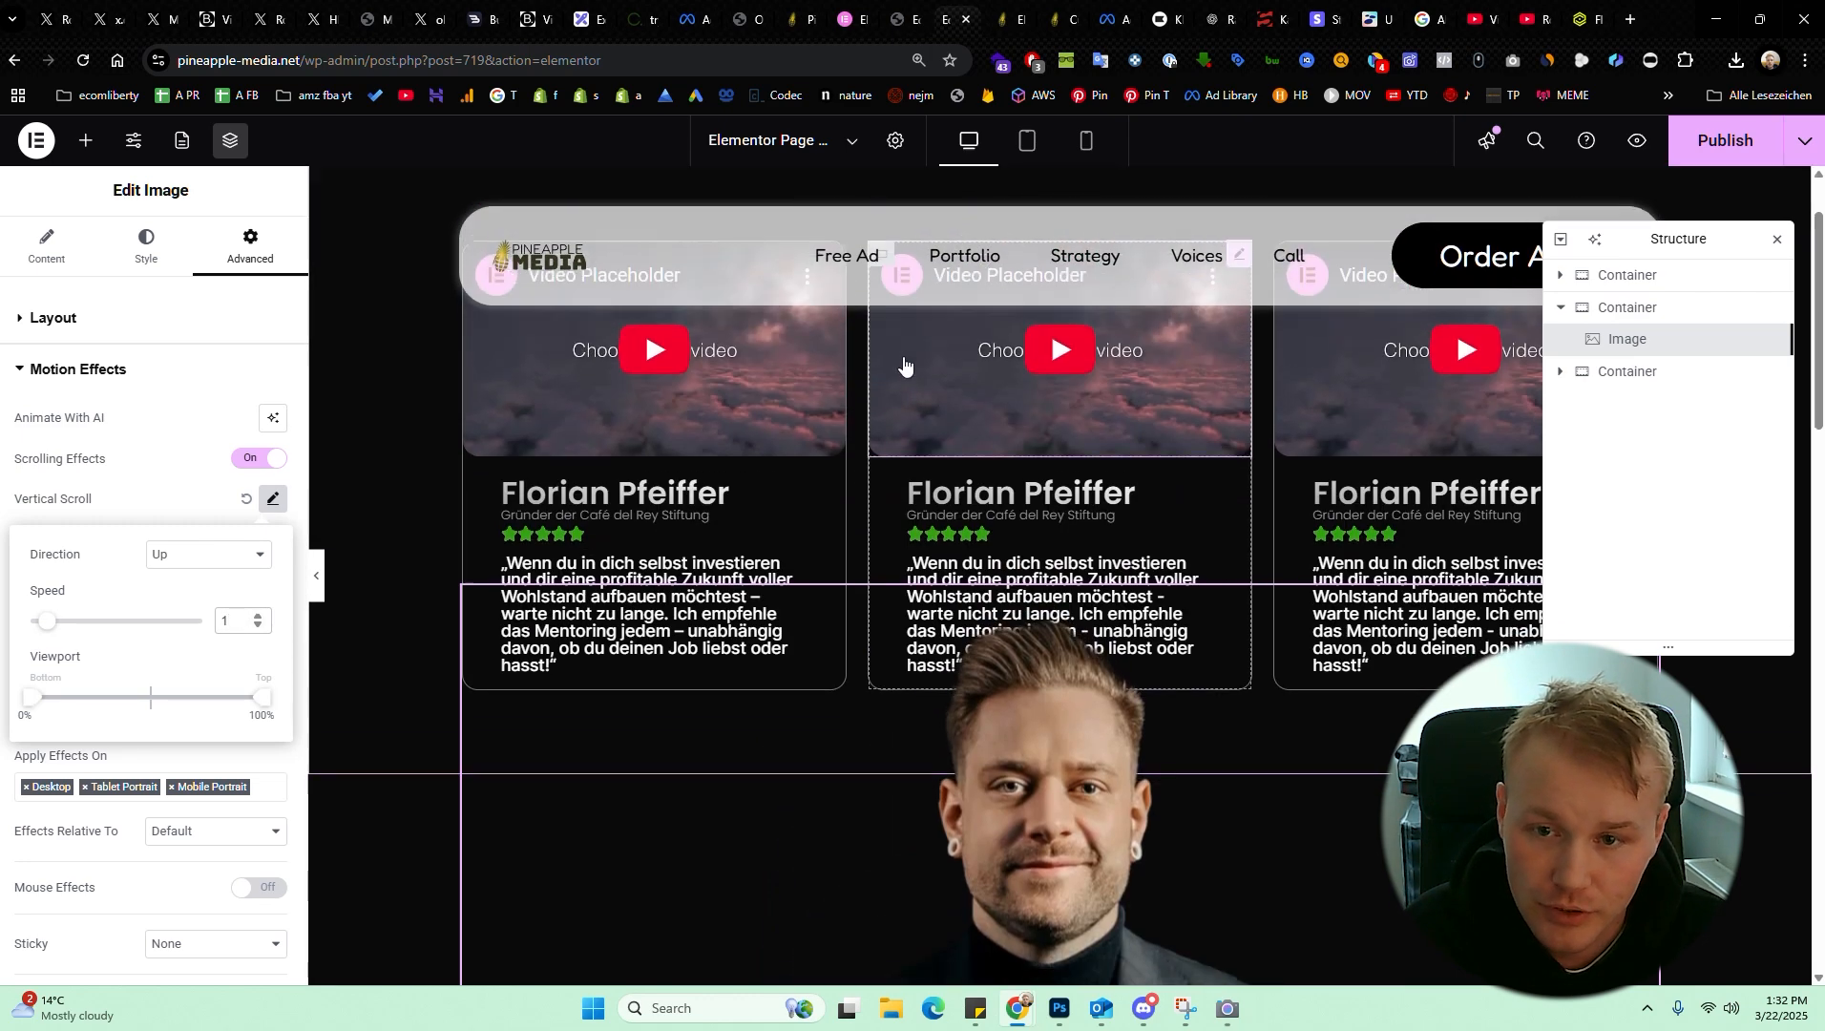
scroll(904, 362, "down", 3)
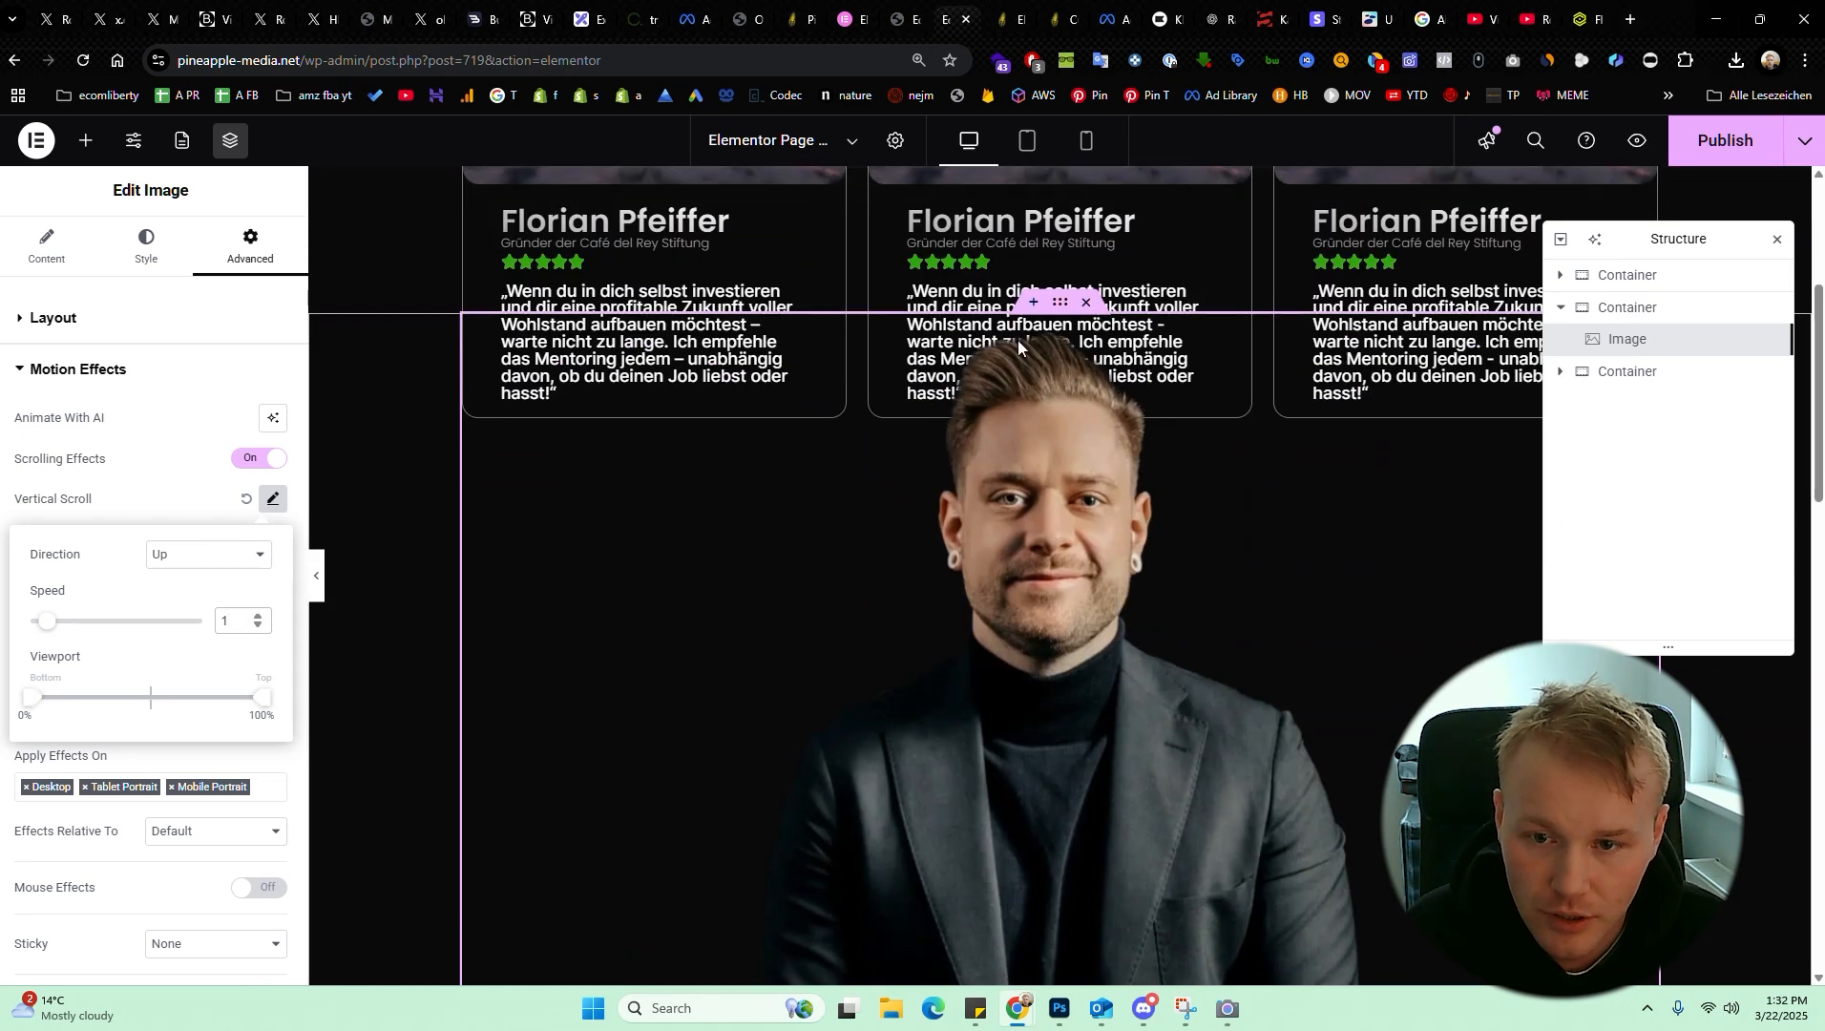
scroll(1059, 353, "up", 4)
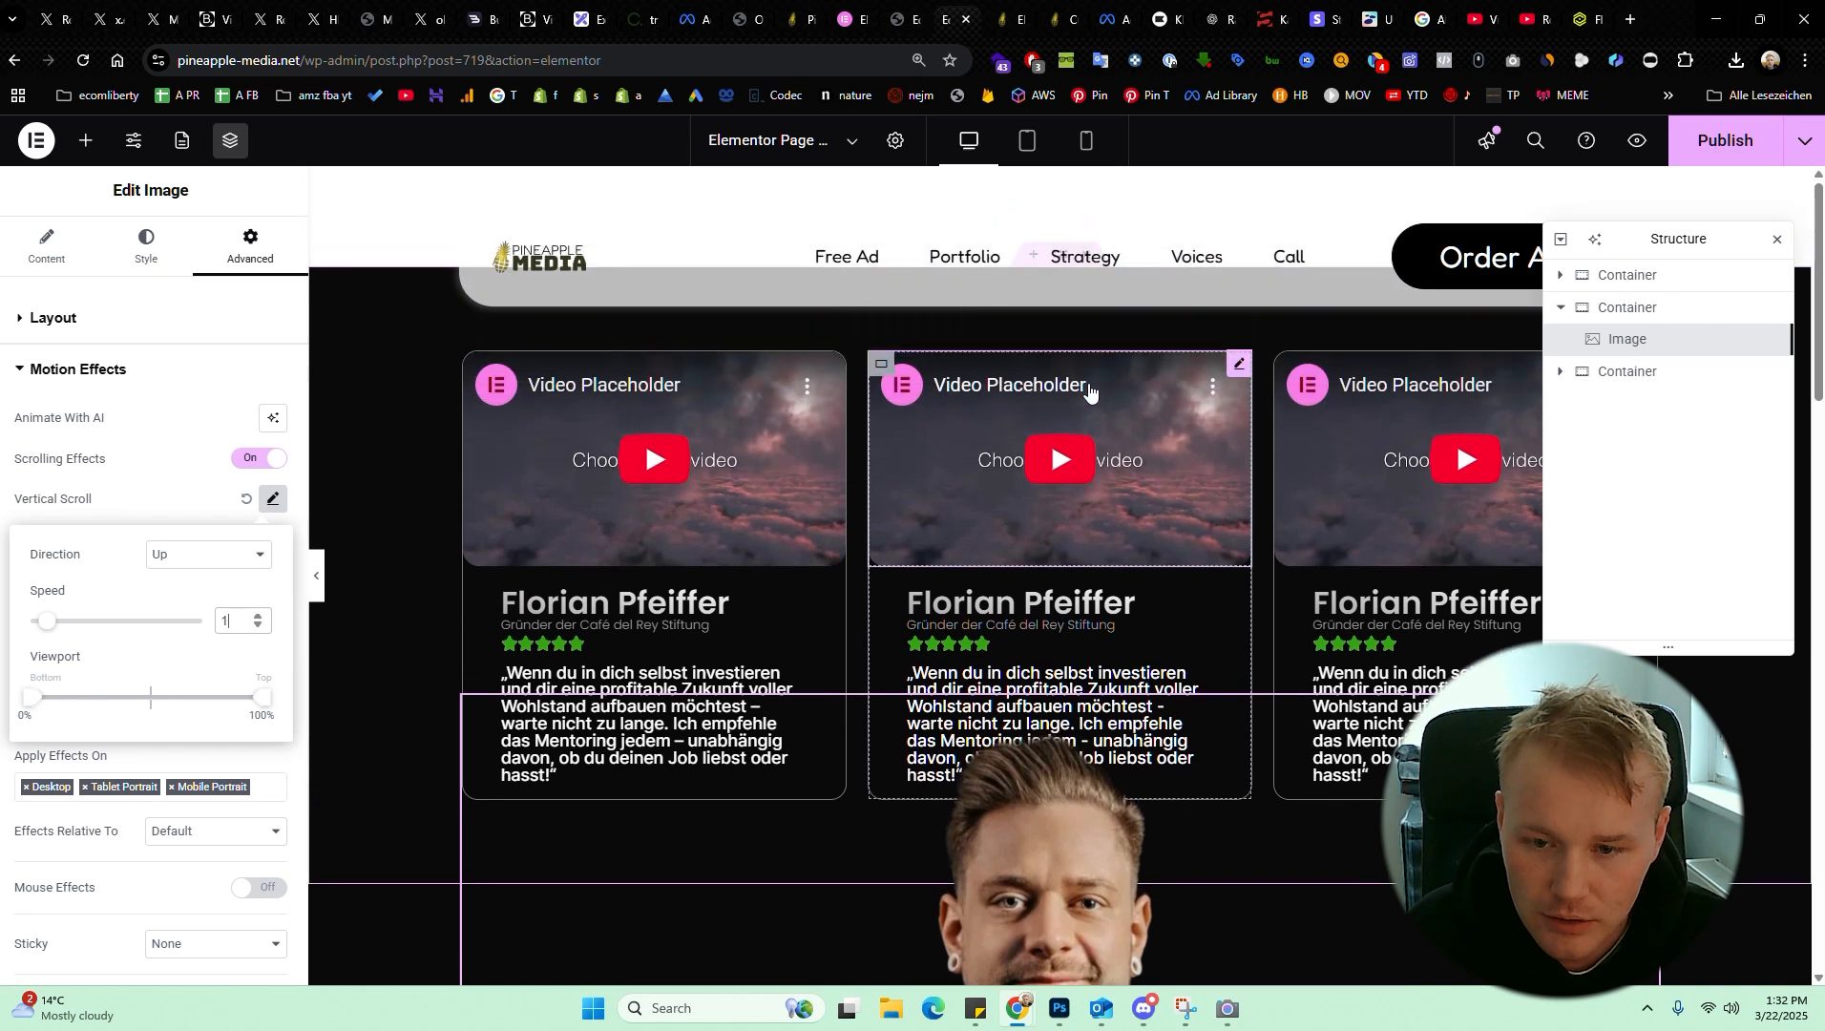
scroll(1201, 515, "down", 4)
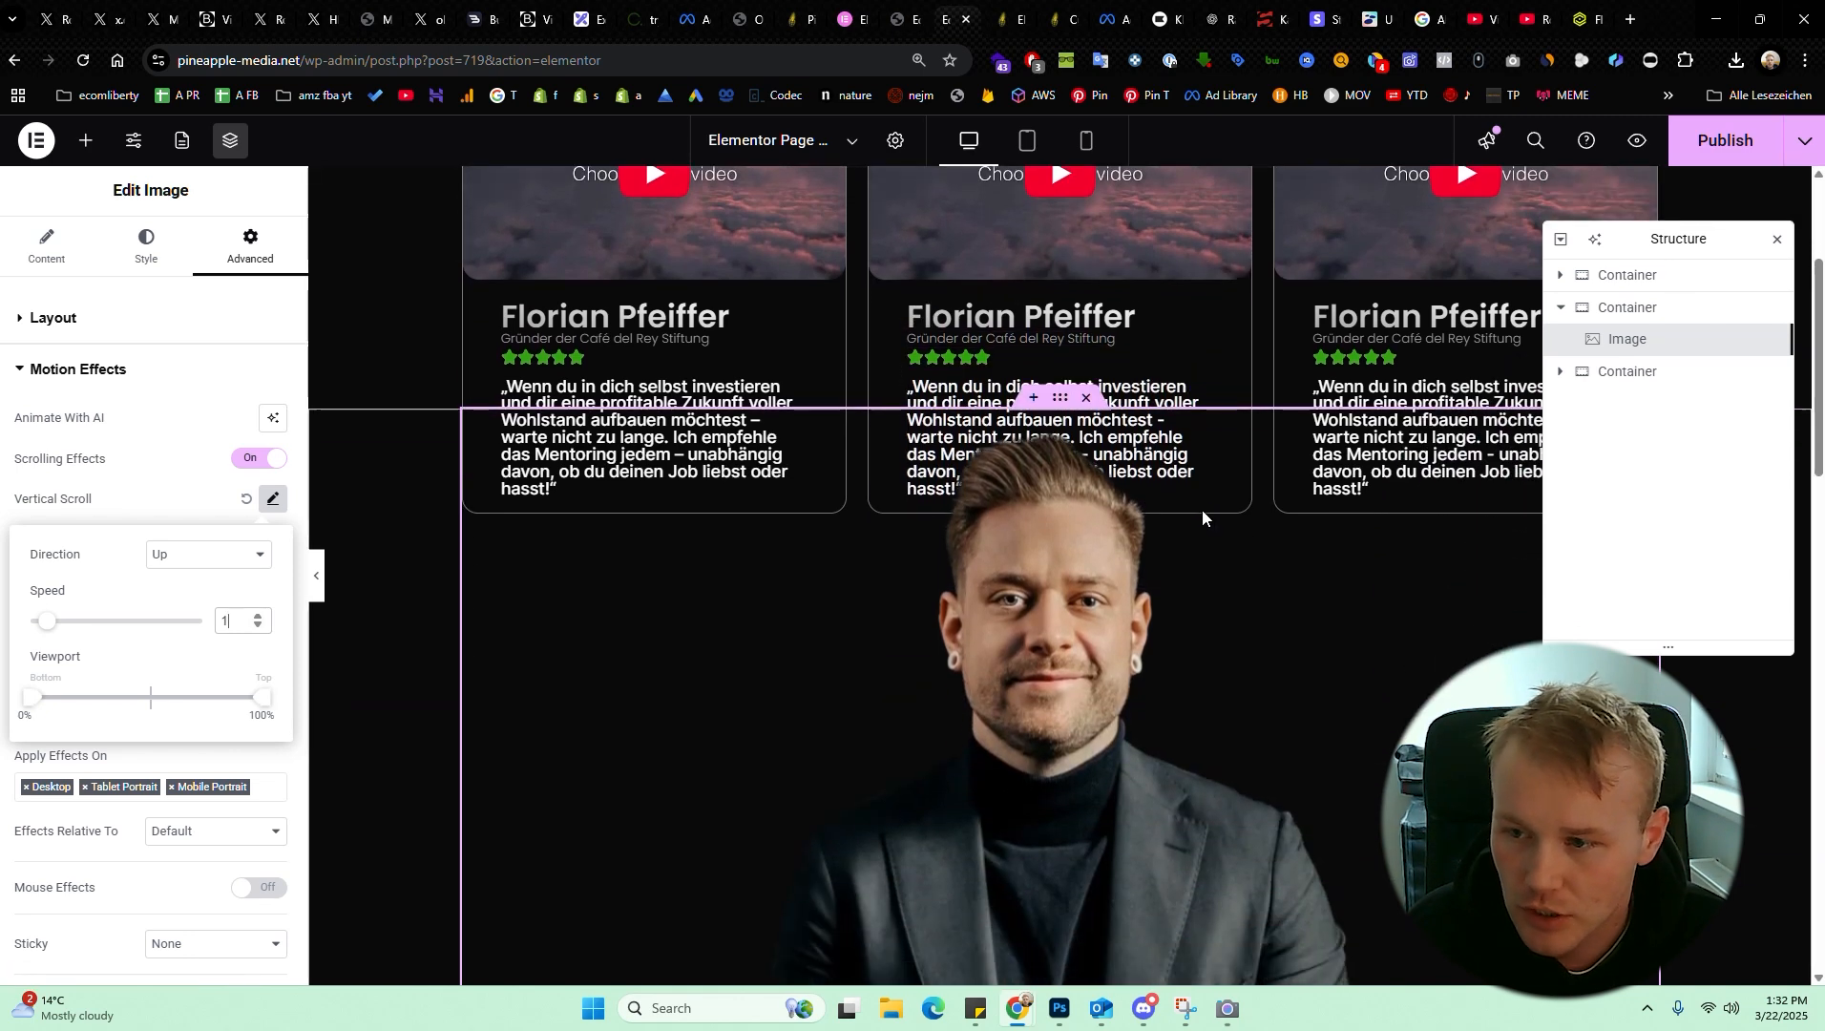
left_click(247, 618)
type("0")
scroll(428, 520, "down", 4)
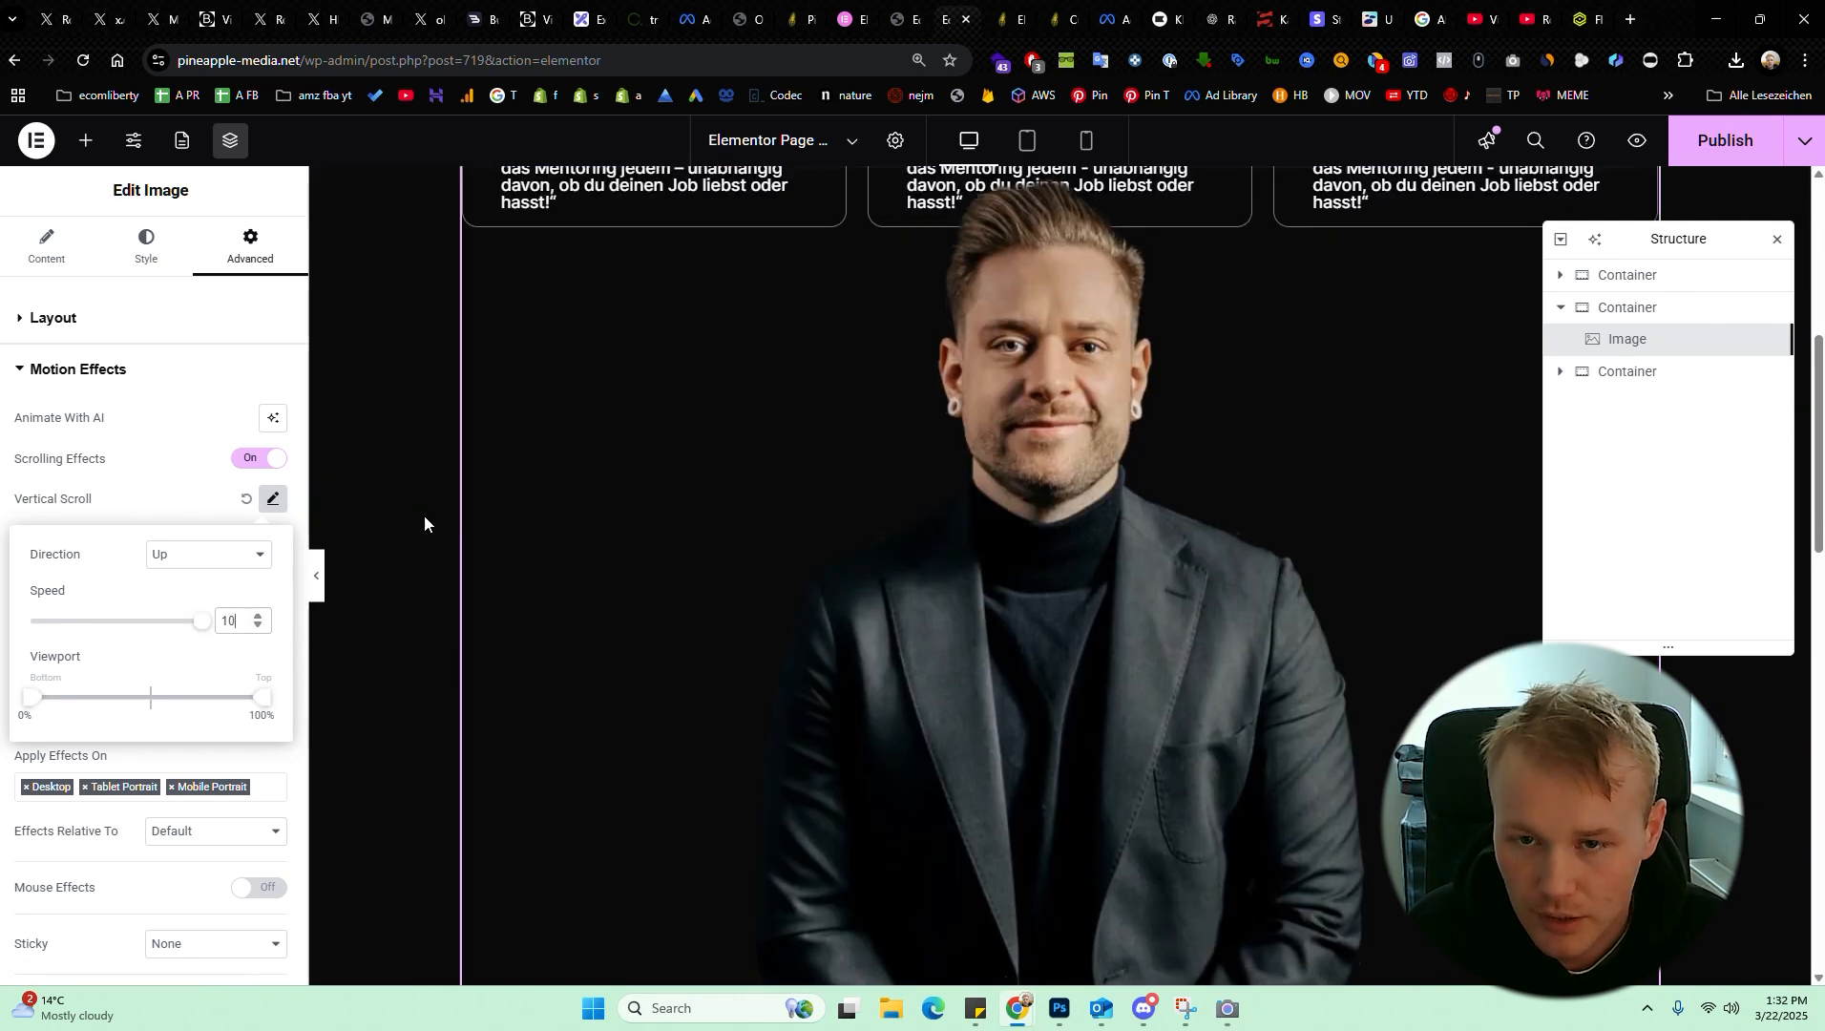
scroll(433, 520, "up", 4)
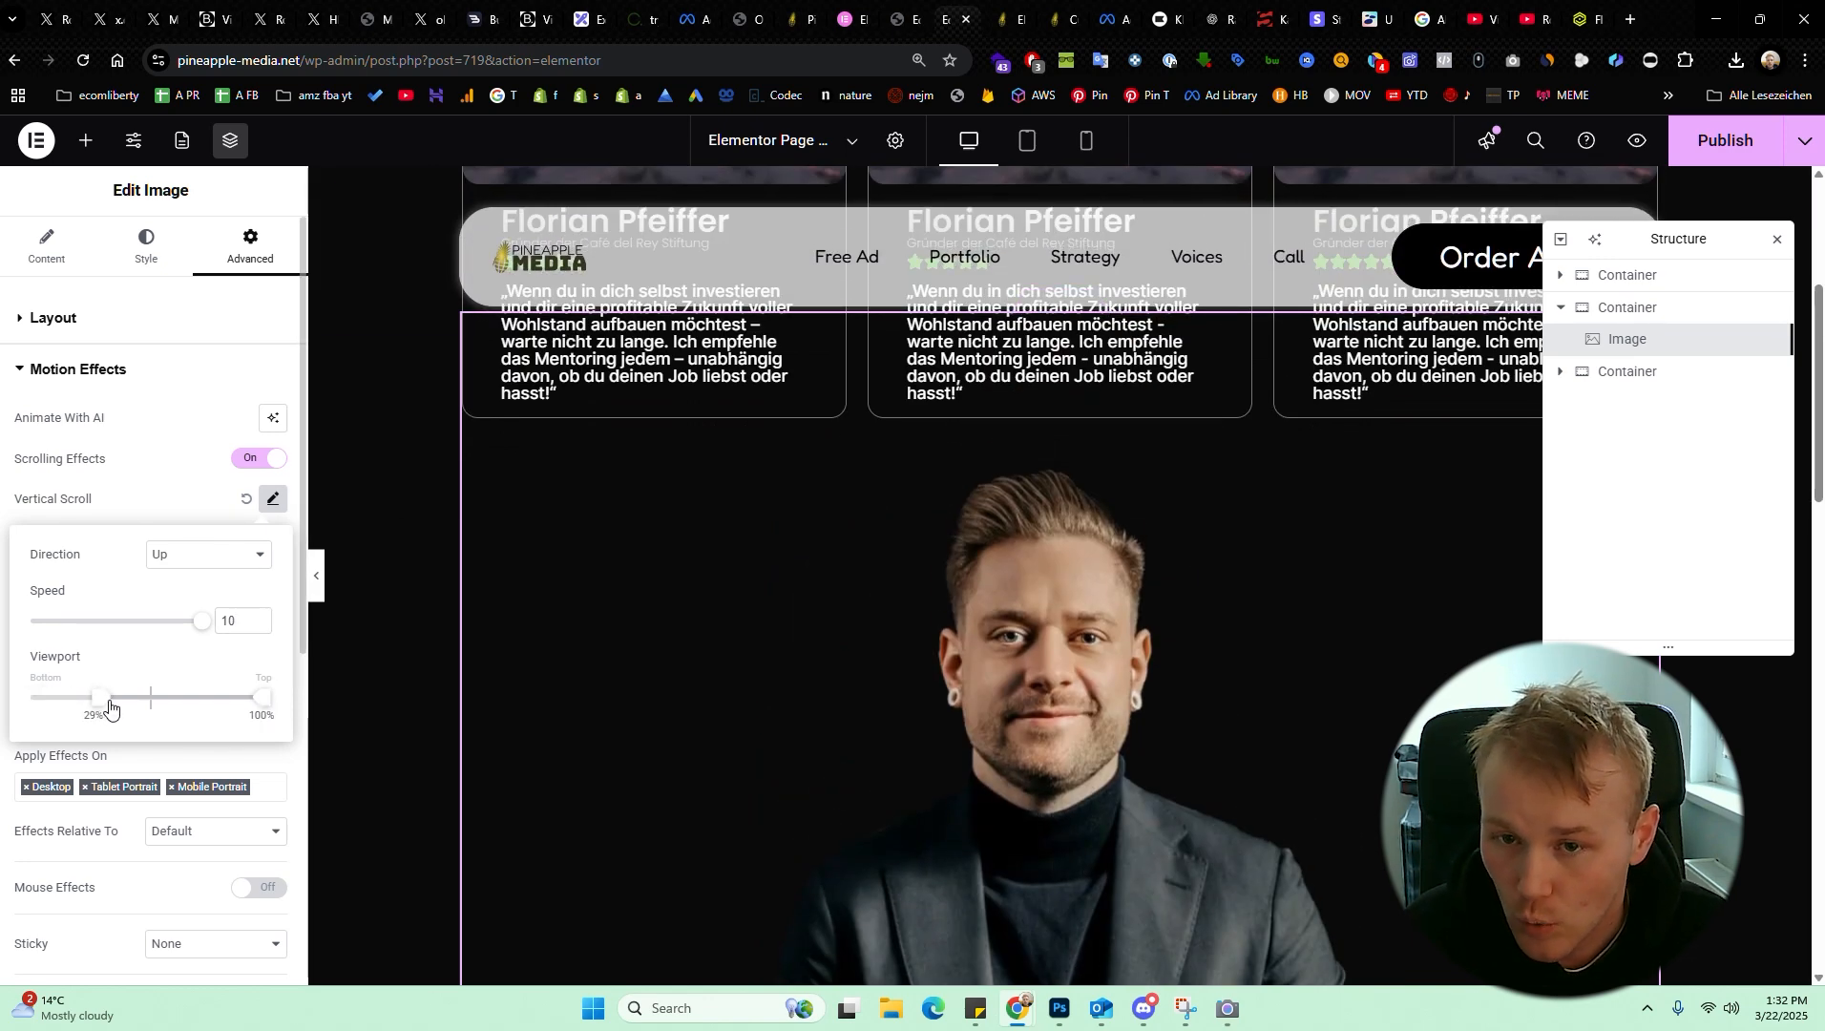
Try a Vertical Scroll viewport range of 61% to 100% and check the portrait's motion between the card rows
left_click_drag(102, 698, 184, 720)
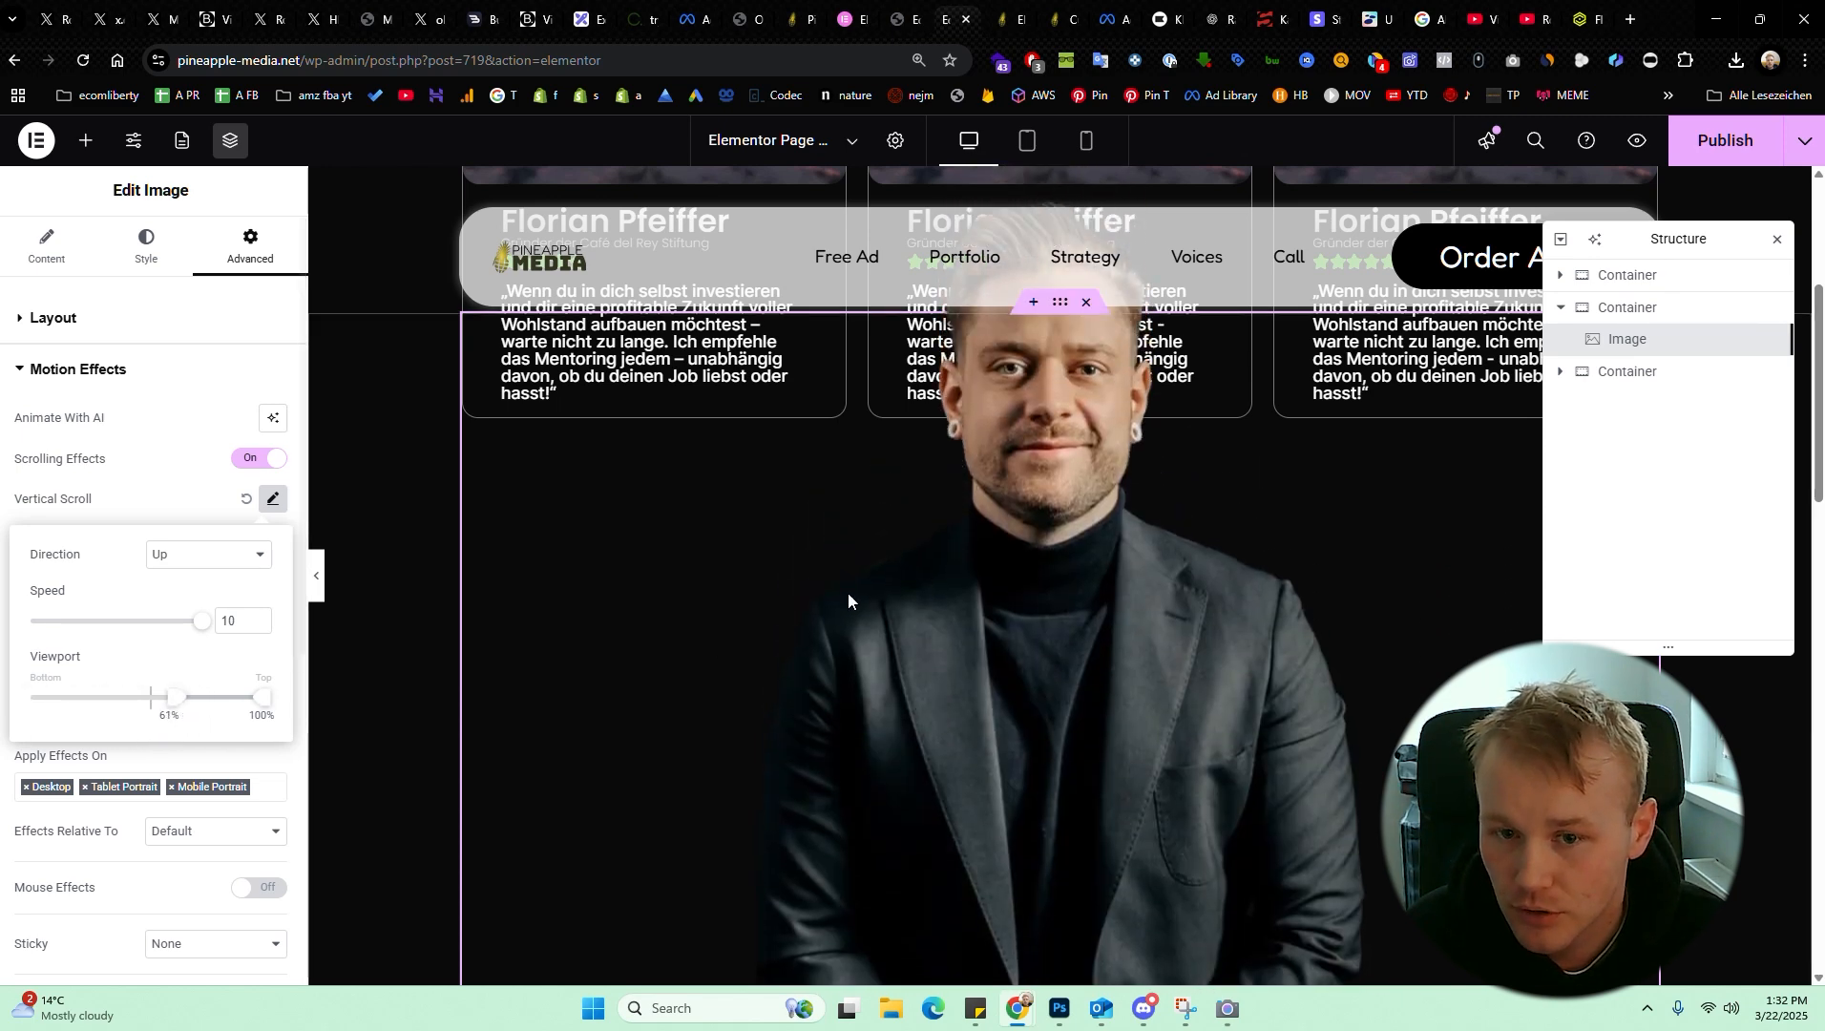
scroll(854, 594, "down", 5)
scroll(865, 607, "down", 5)
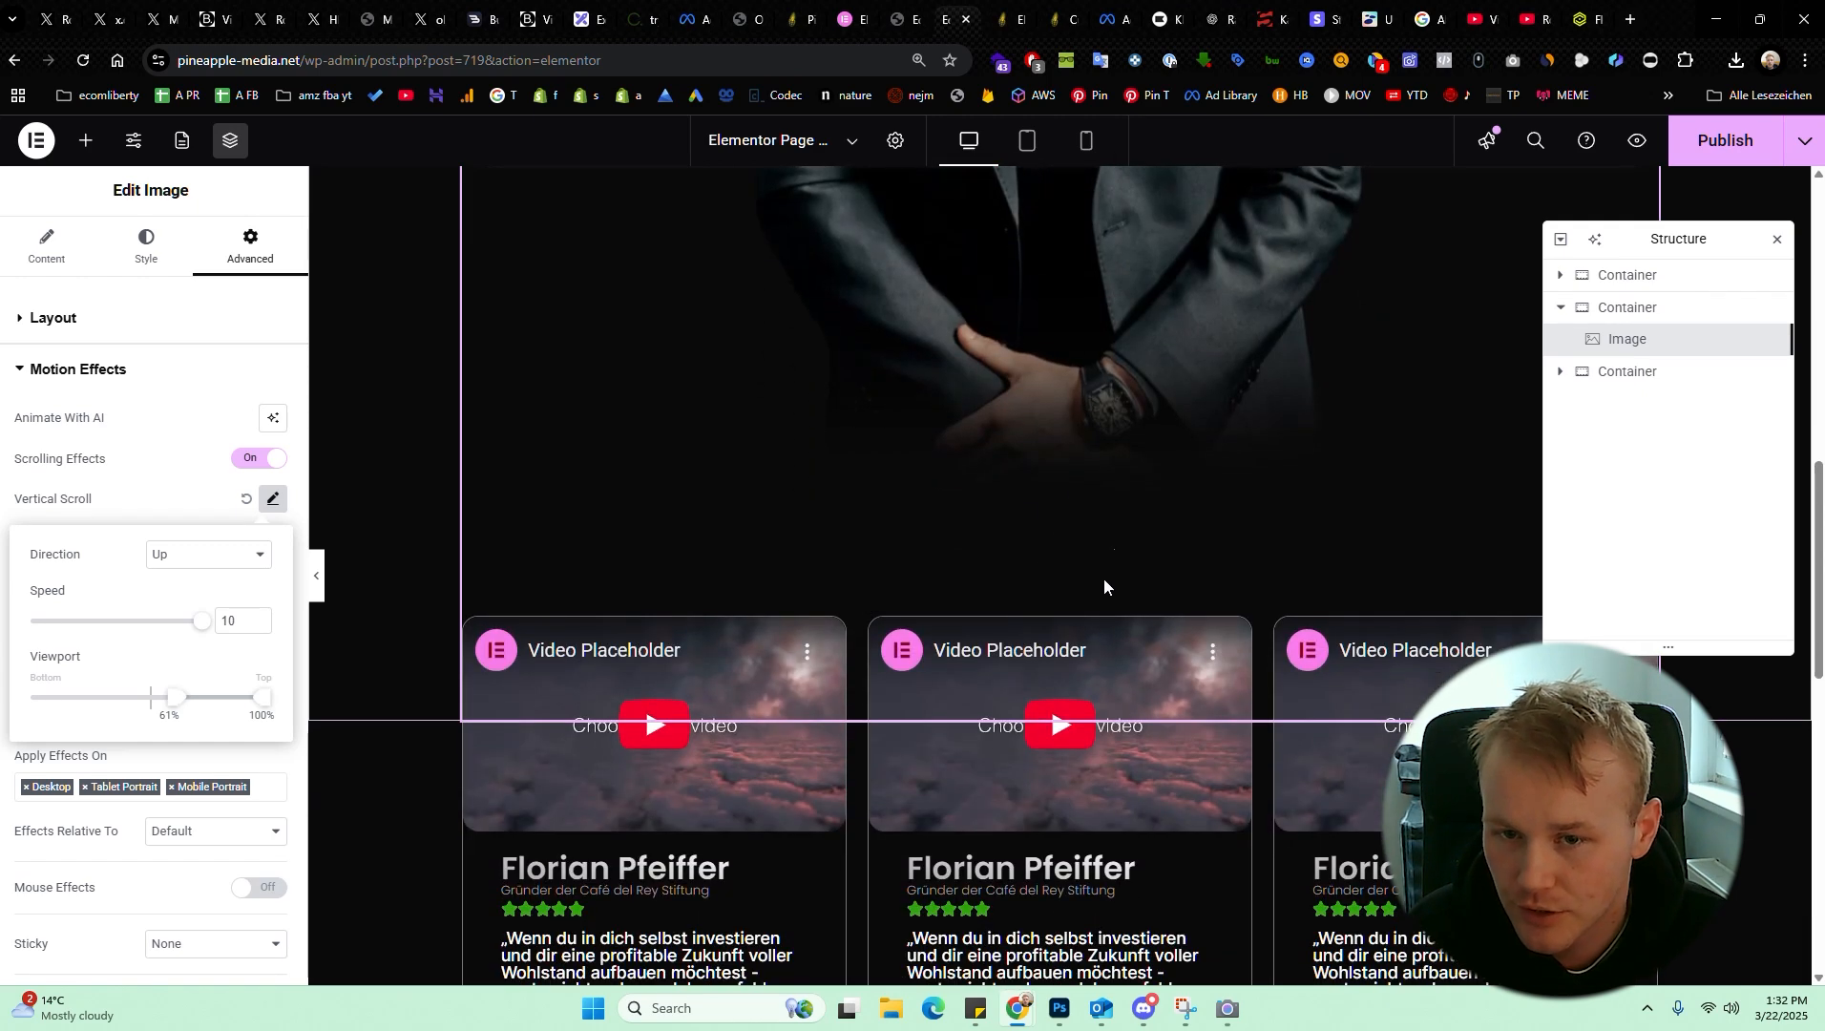
scroll(1100, 525, "down", 2)
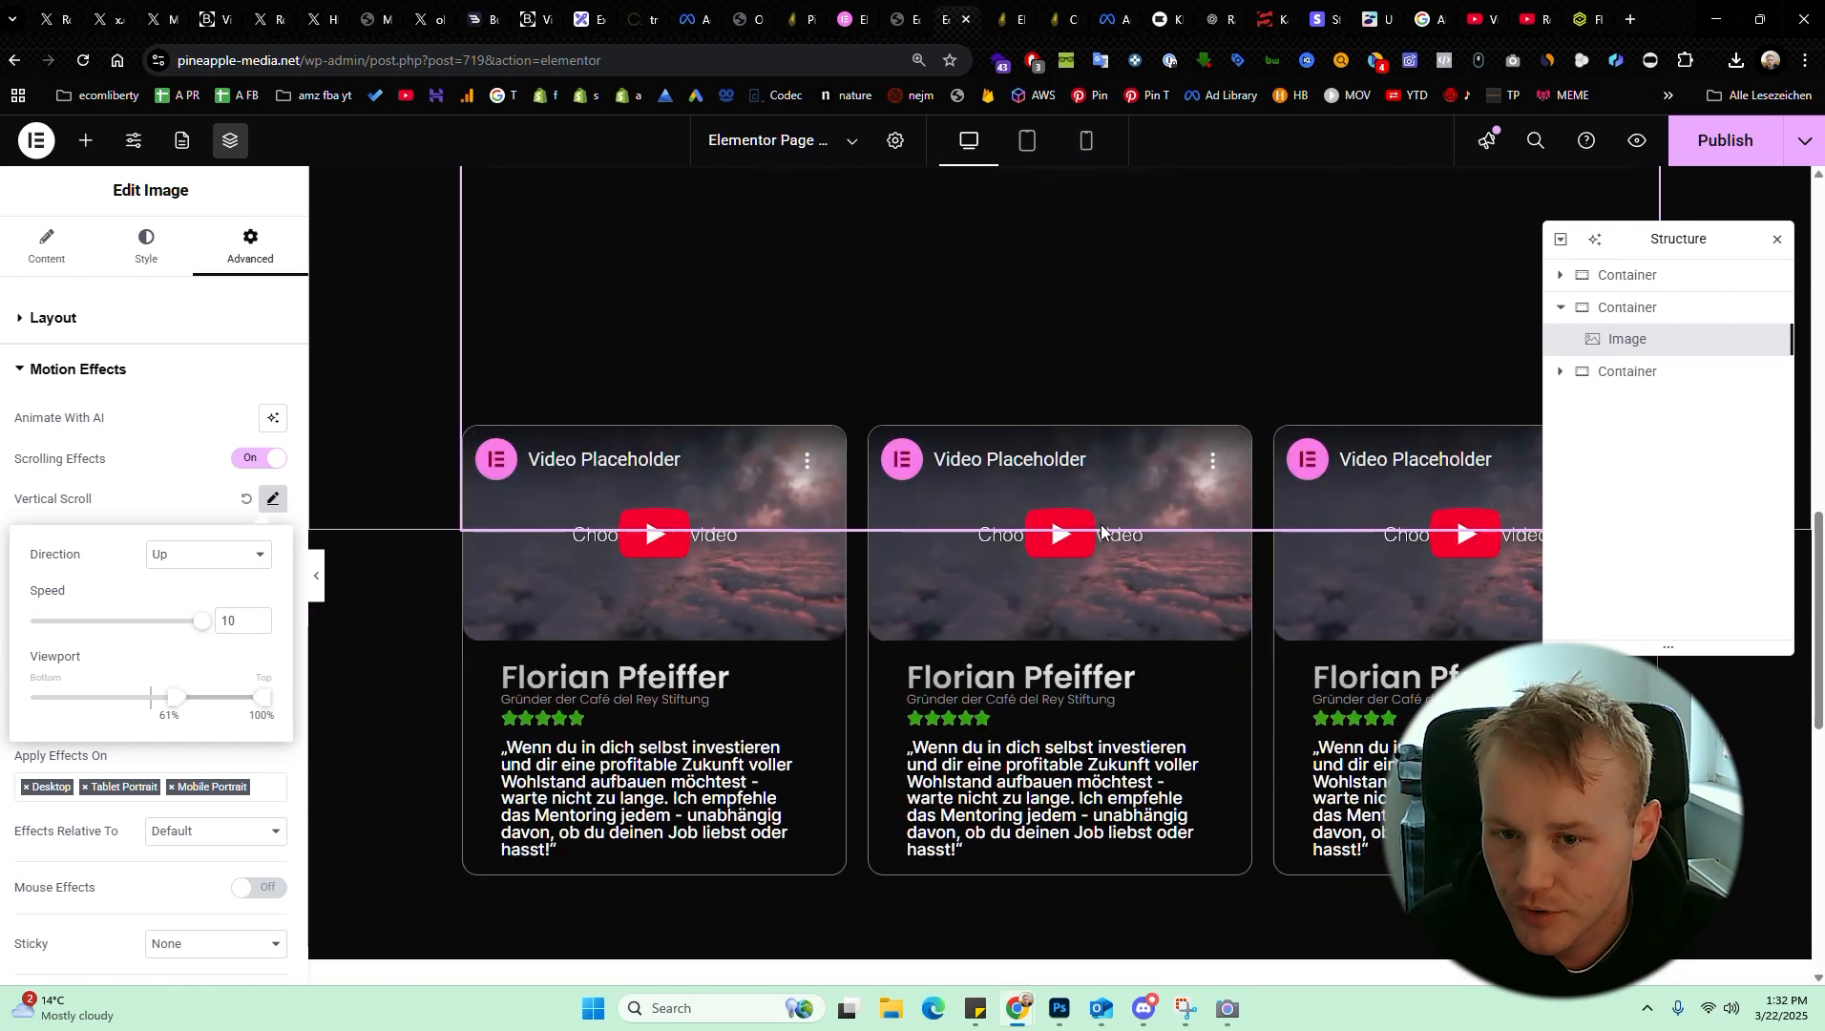
scroll(1063, 482, "up", 4)
scroll(1059, 482, "down", 5)
scroll(1058, 491, "down", 3)
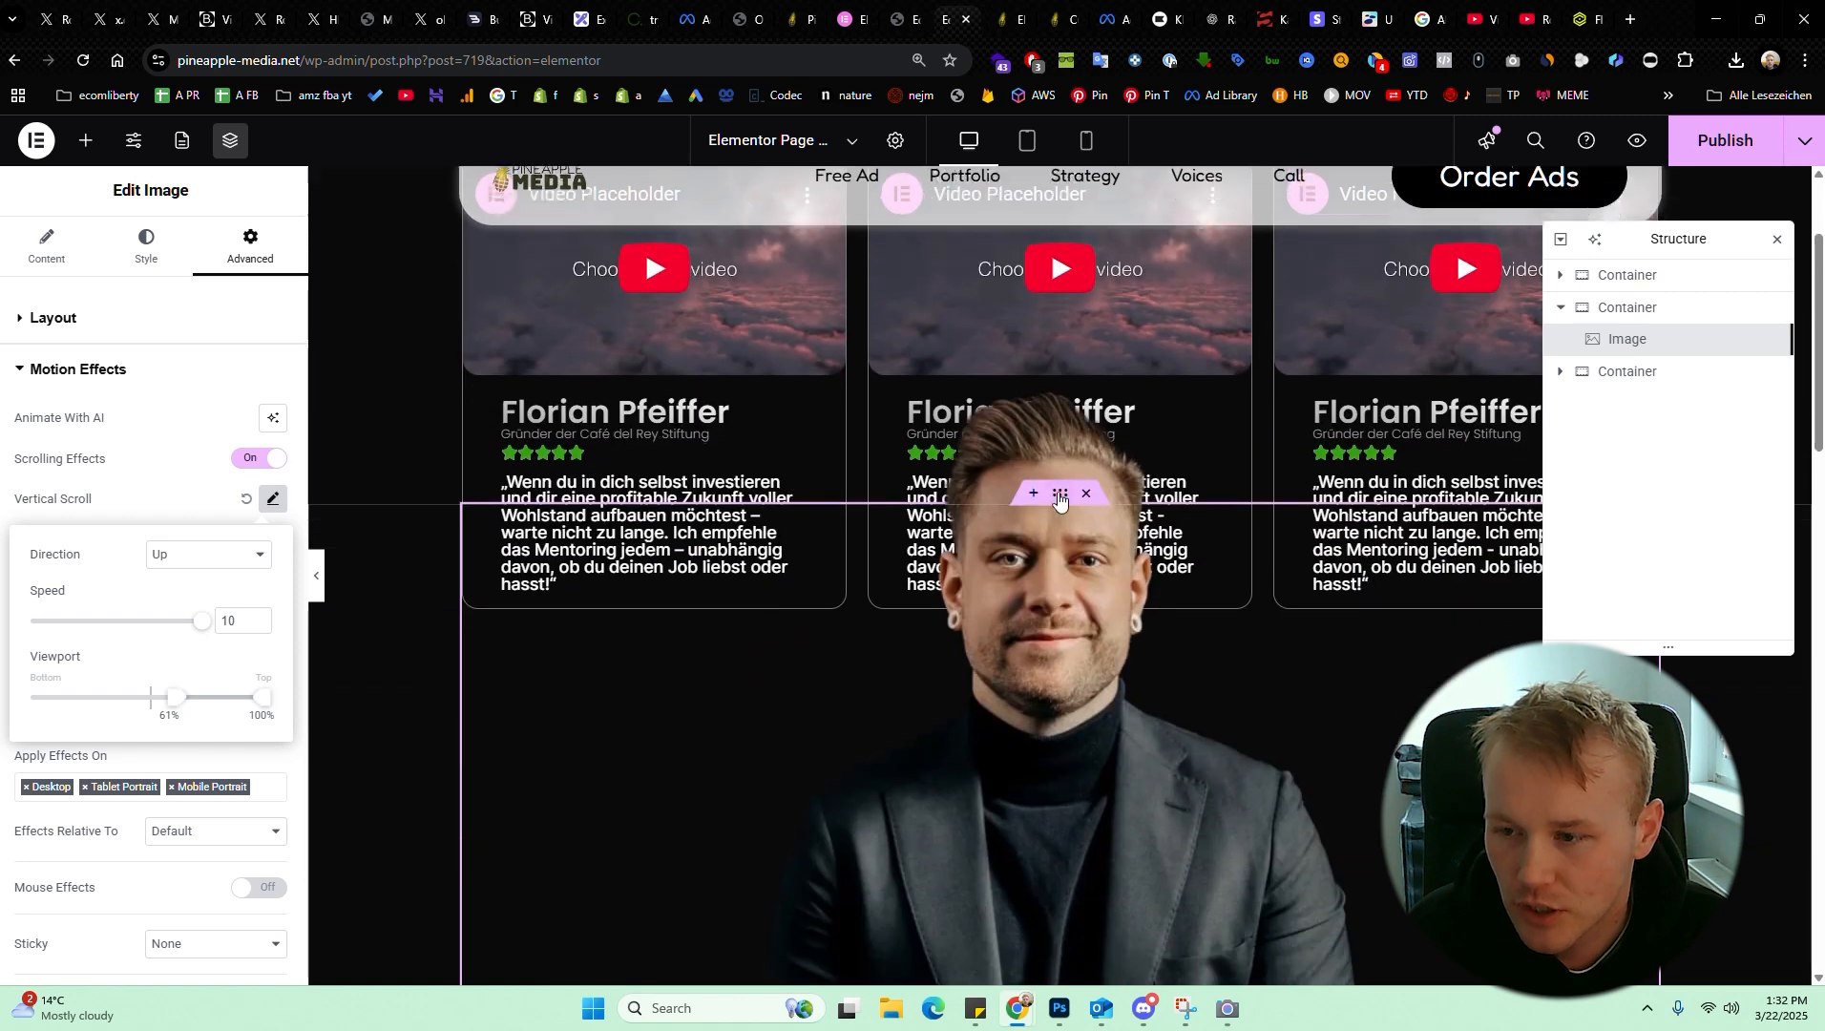
Set the portrait's Vertical Scroll viewport range to 0% to 53% and check its motion across both card rows
left_click_drag(169, 702, 3, 708)
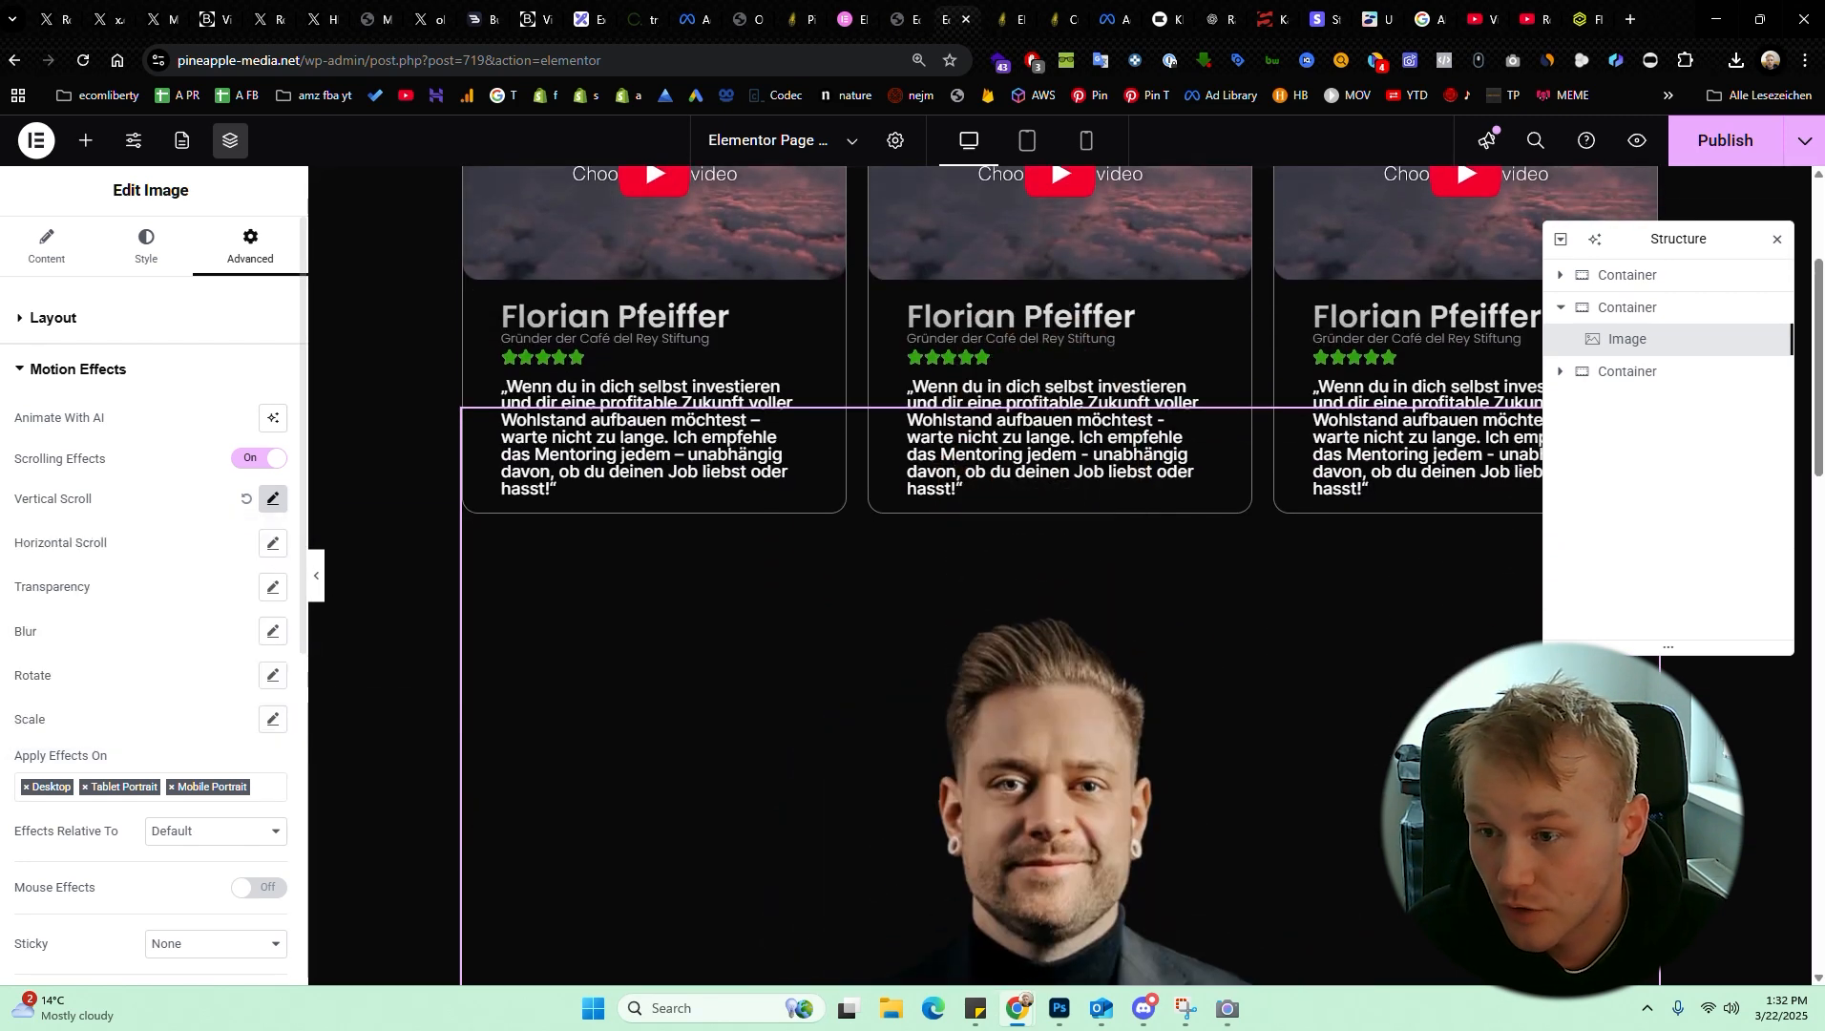
left_click(272, 502)
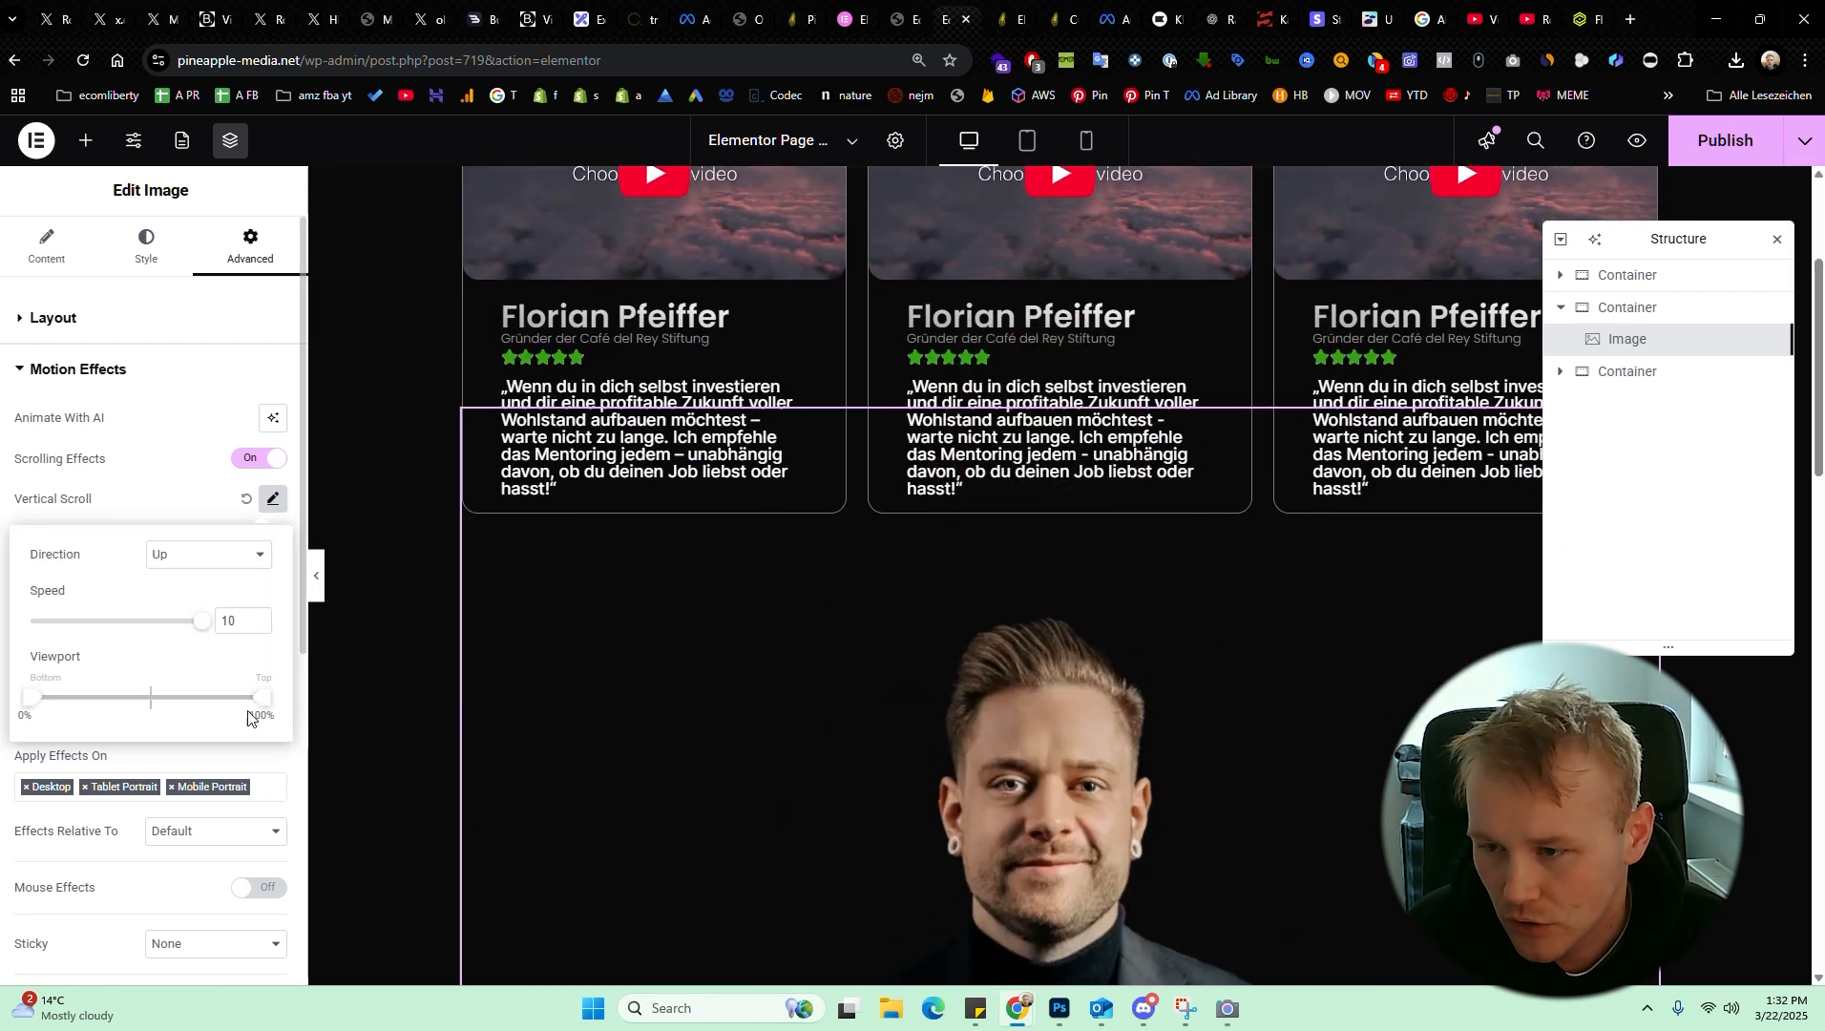
left_click_drag(208, 706, 163, 726)
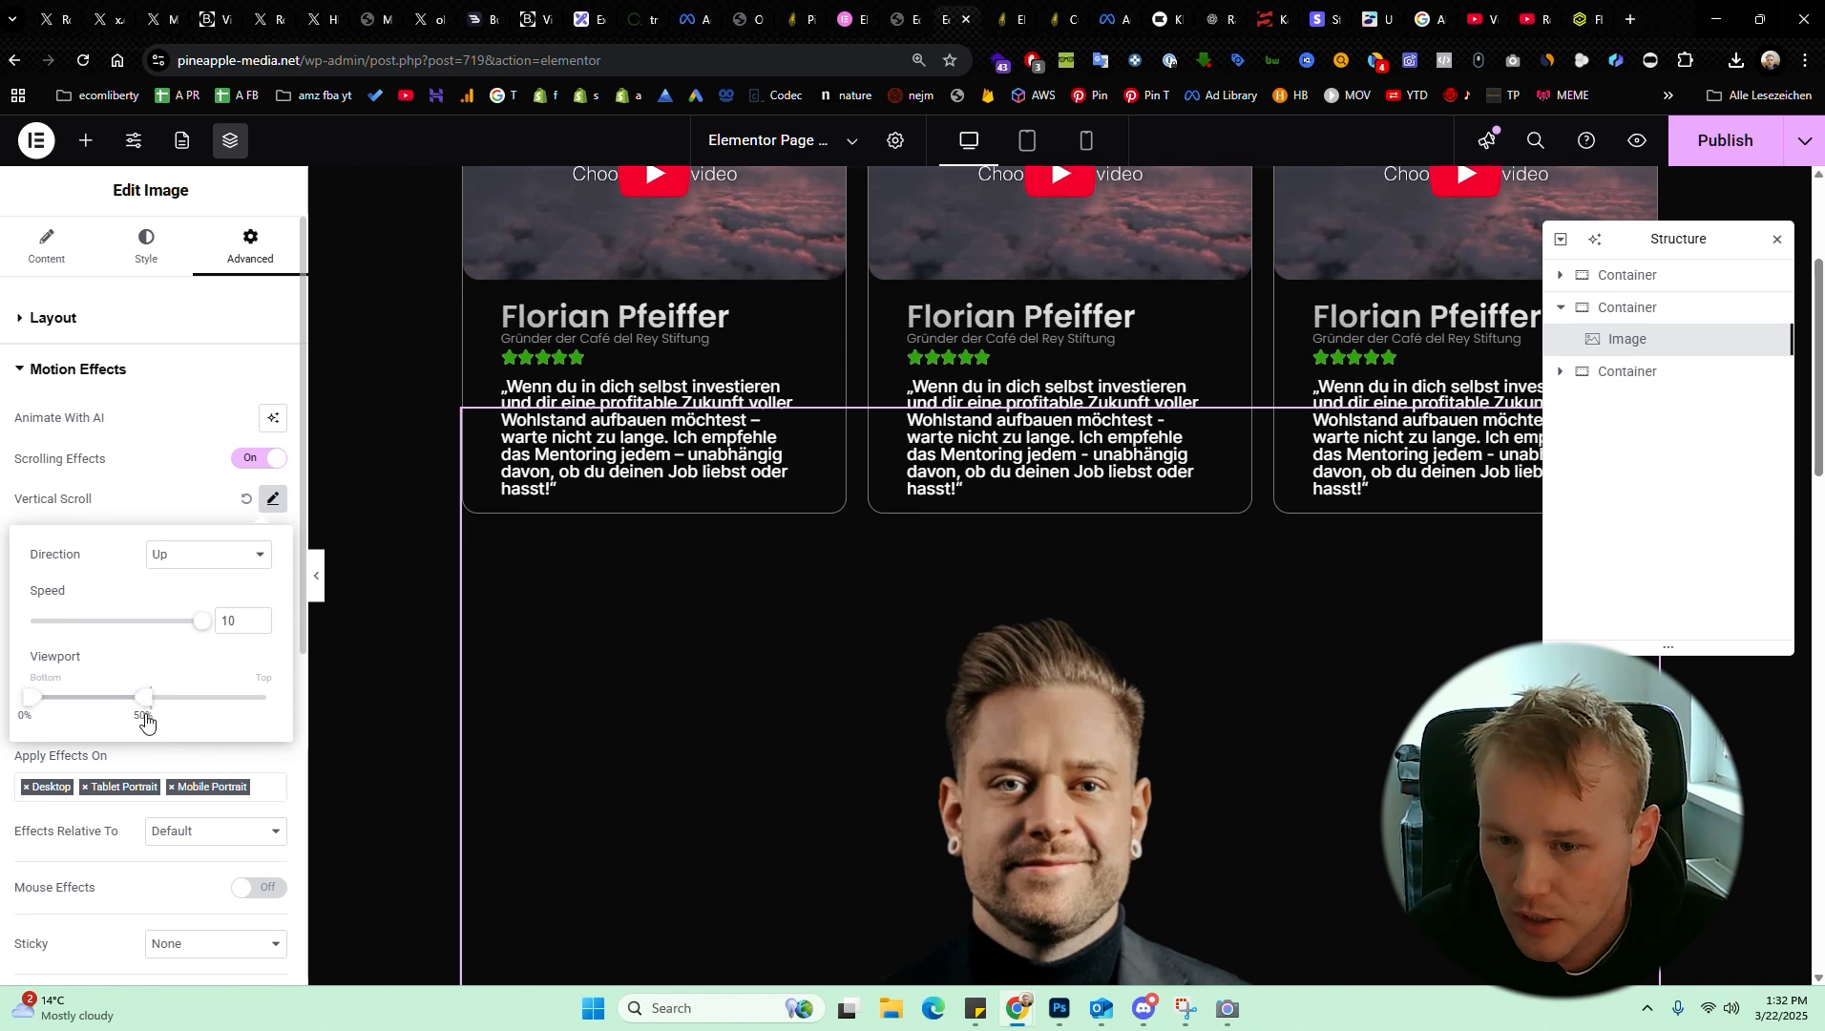
scroll(838, 582, "down", 10)
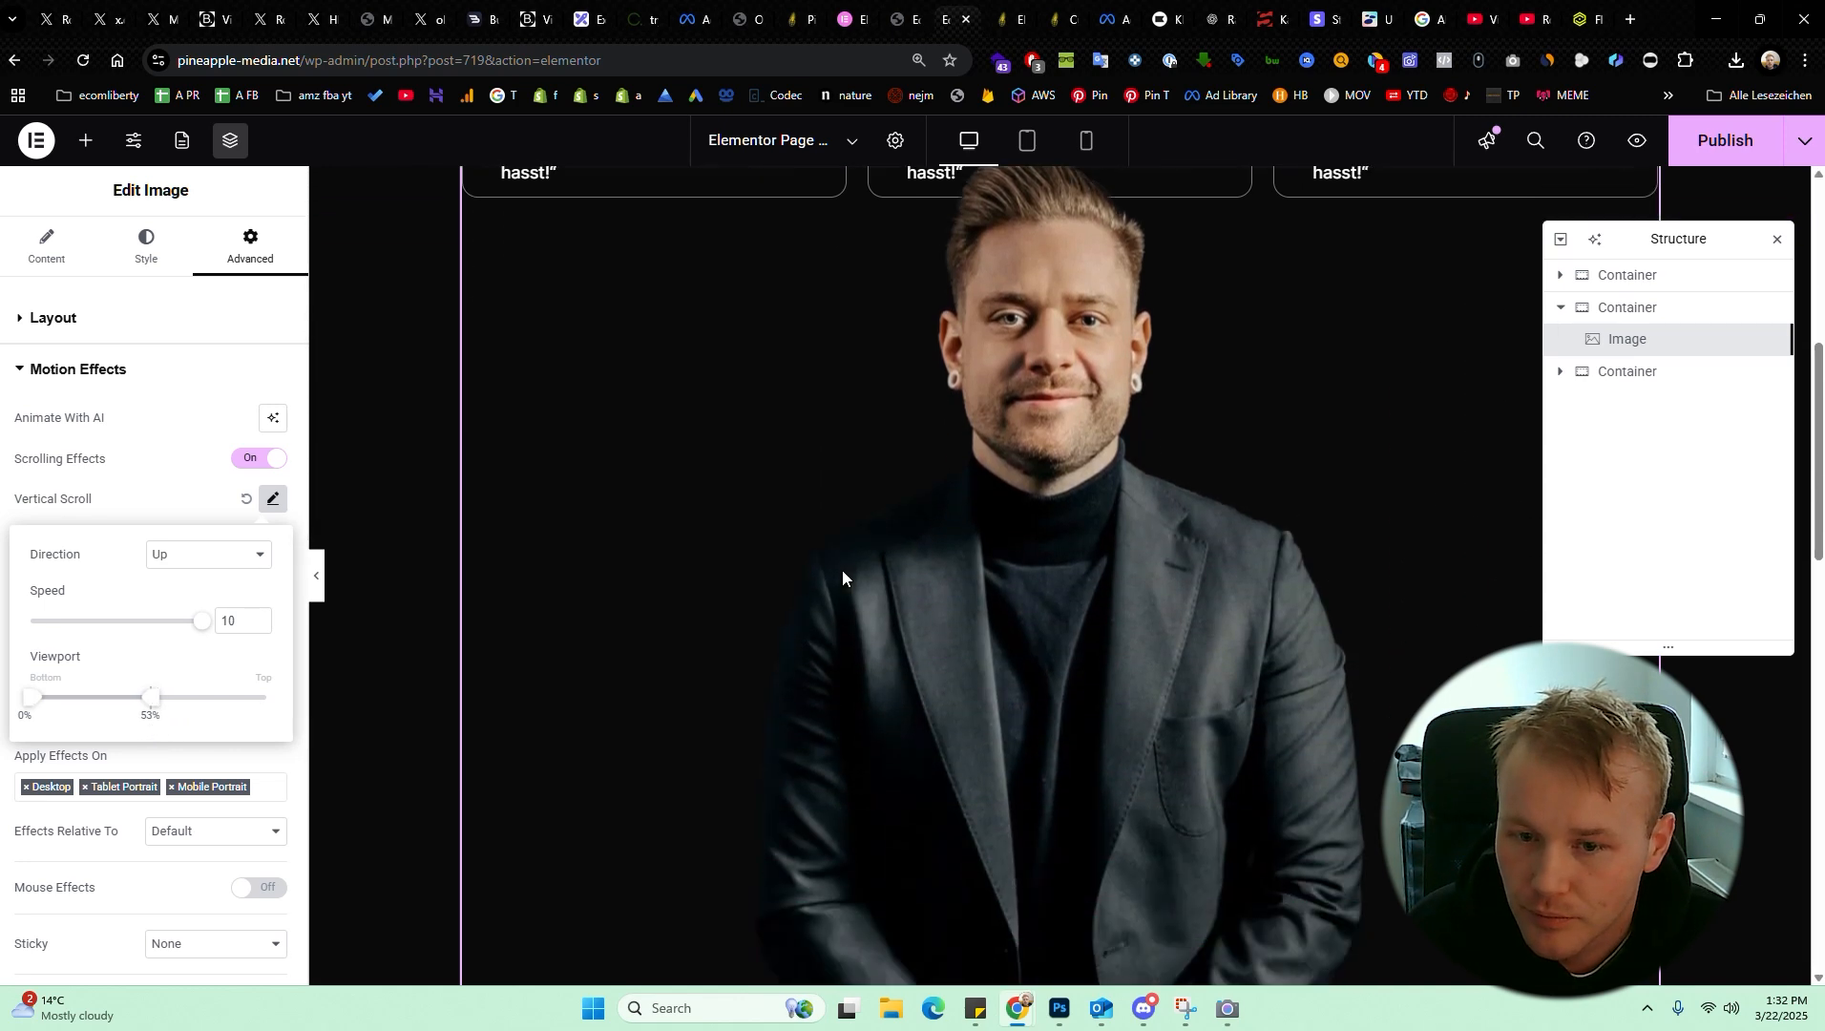
scroll(870, 565, "down", 1)
scroll(1298, 525, "up", 9)
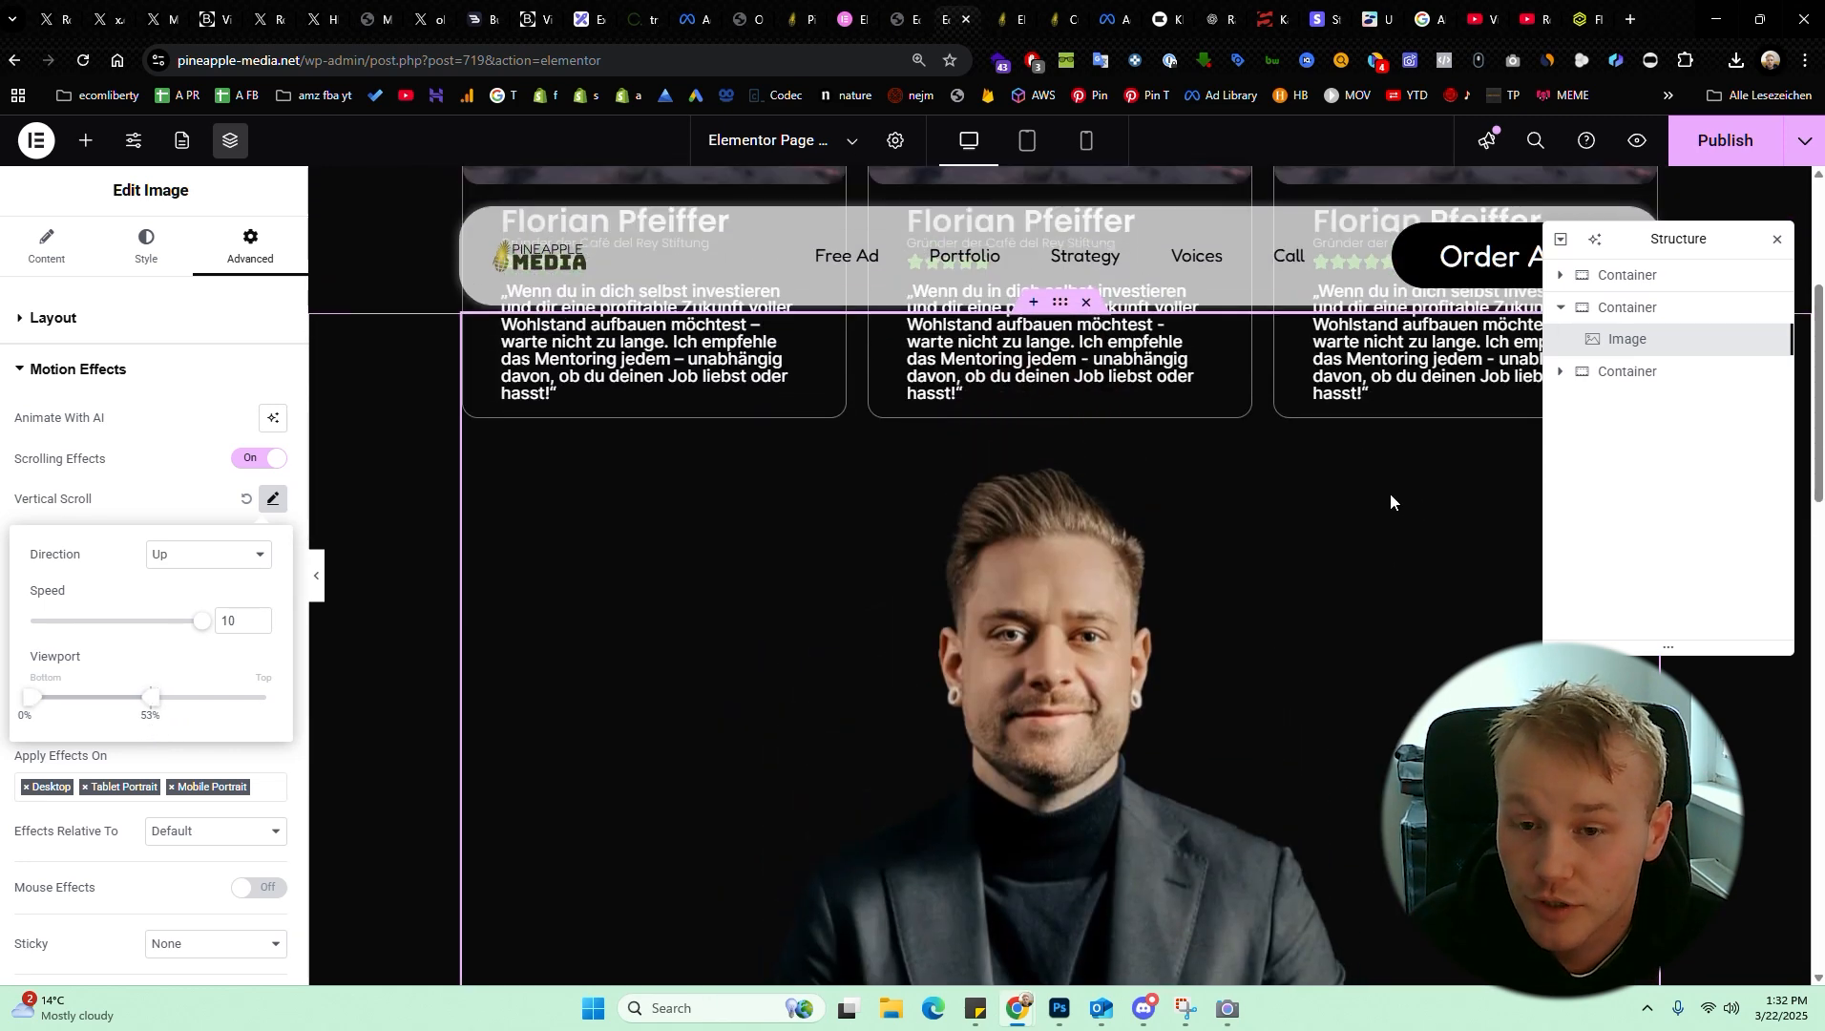
scroll(1374, 503, "down", 7)
scroll(1326, 512, "down", 3)
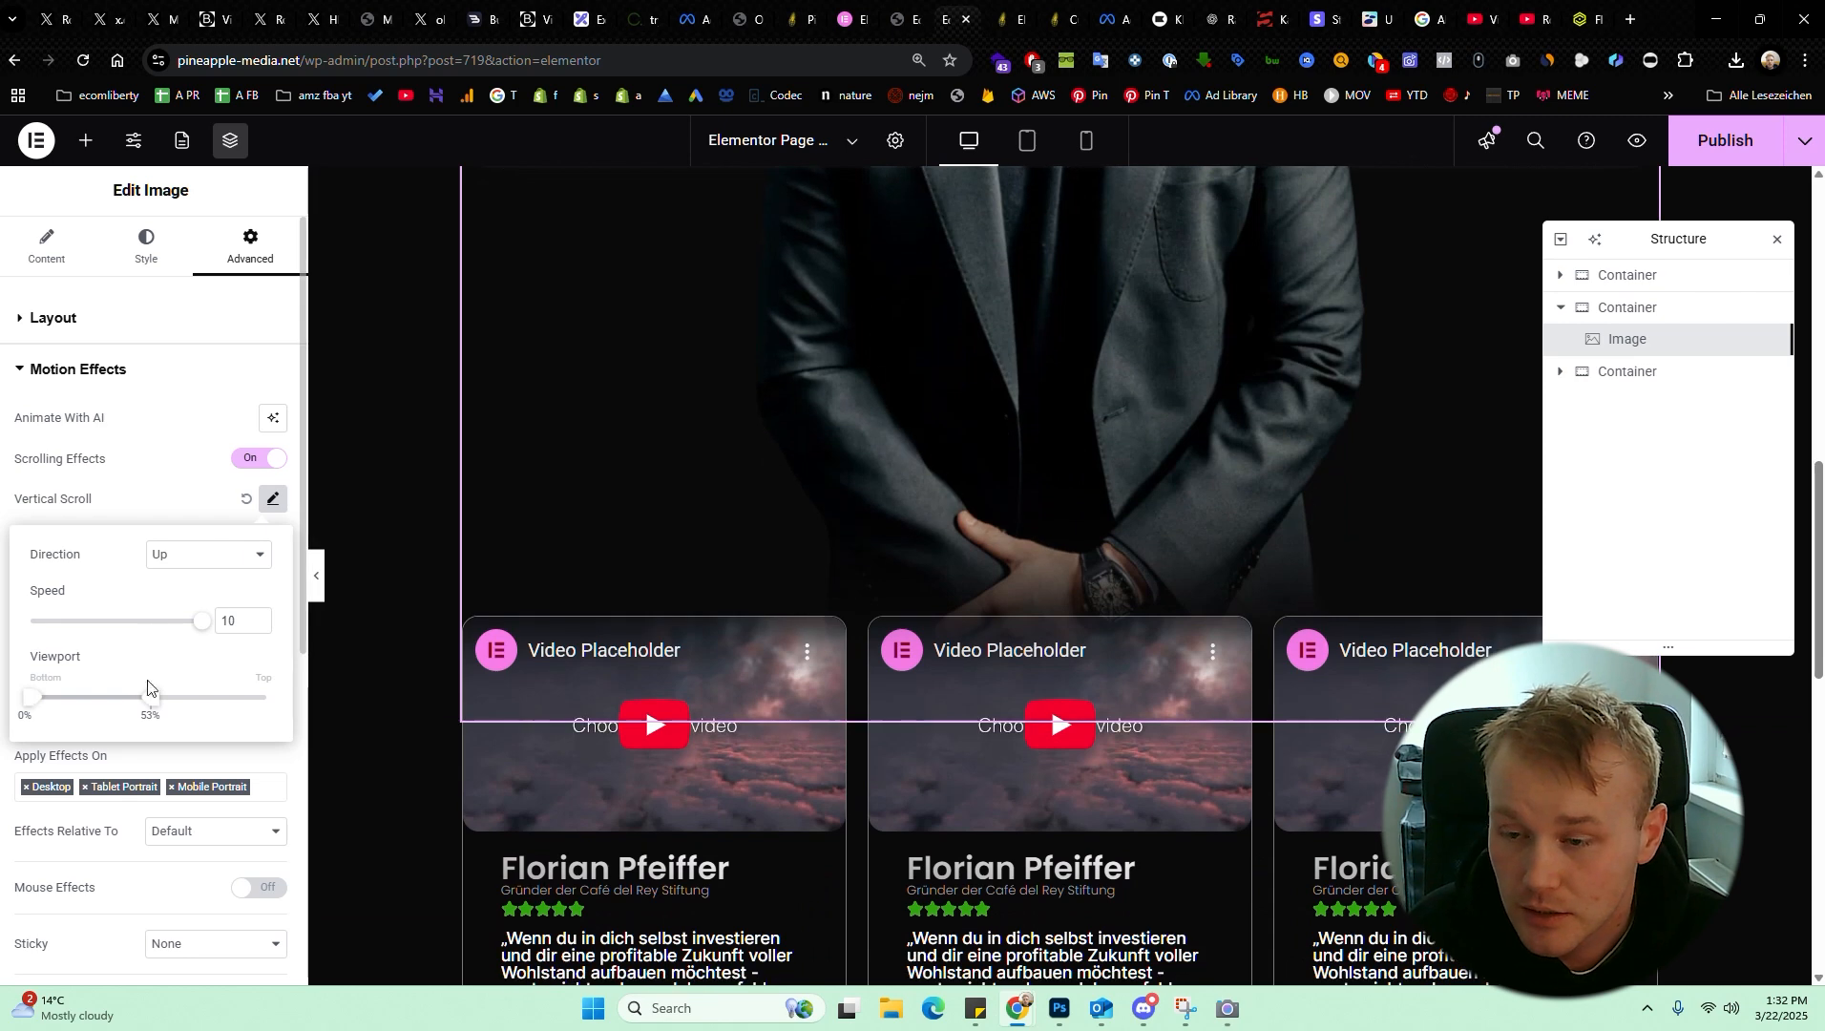
left_click(778, 580)
scroll(846, 572, "up", 2)
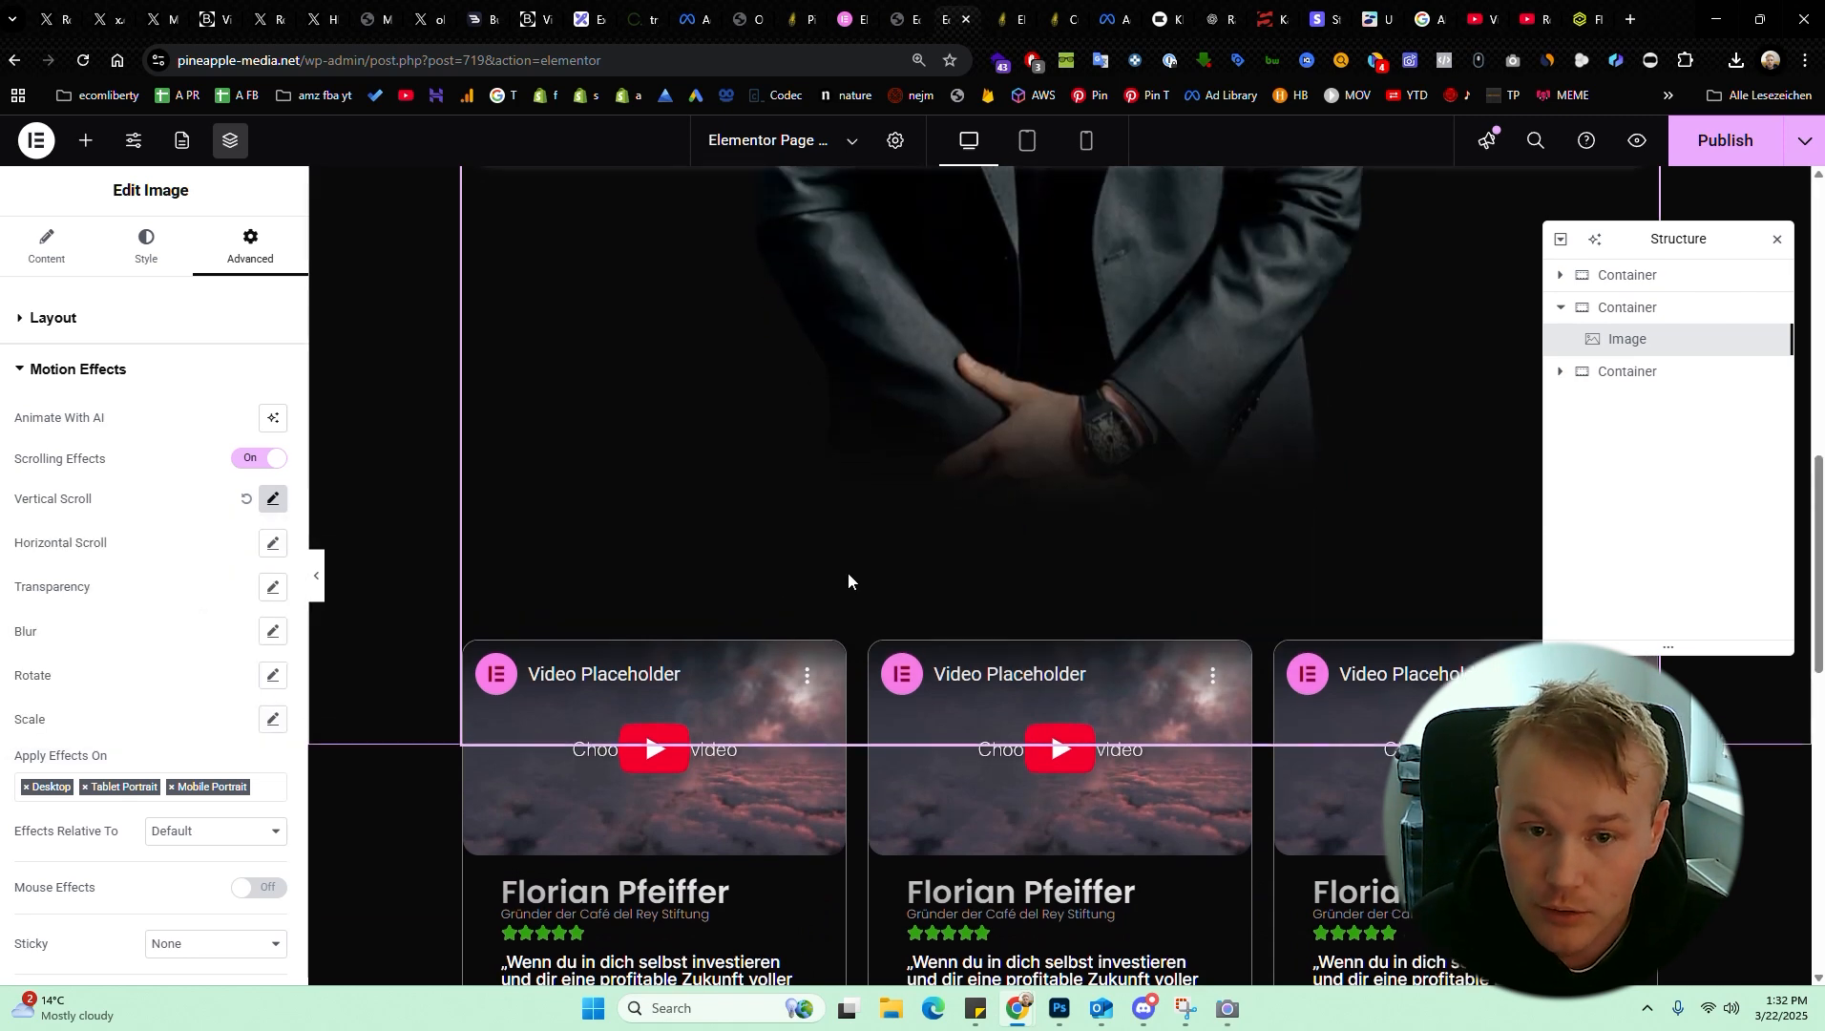
scroll(801, 559, "down", 4)
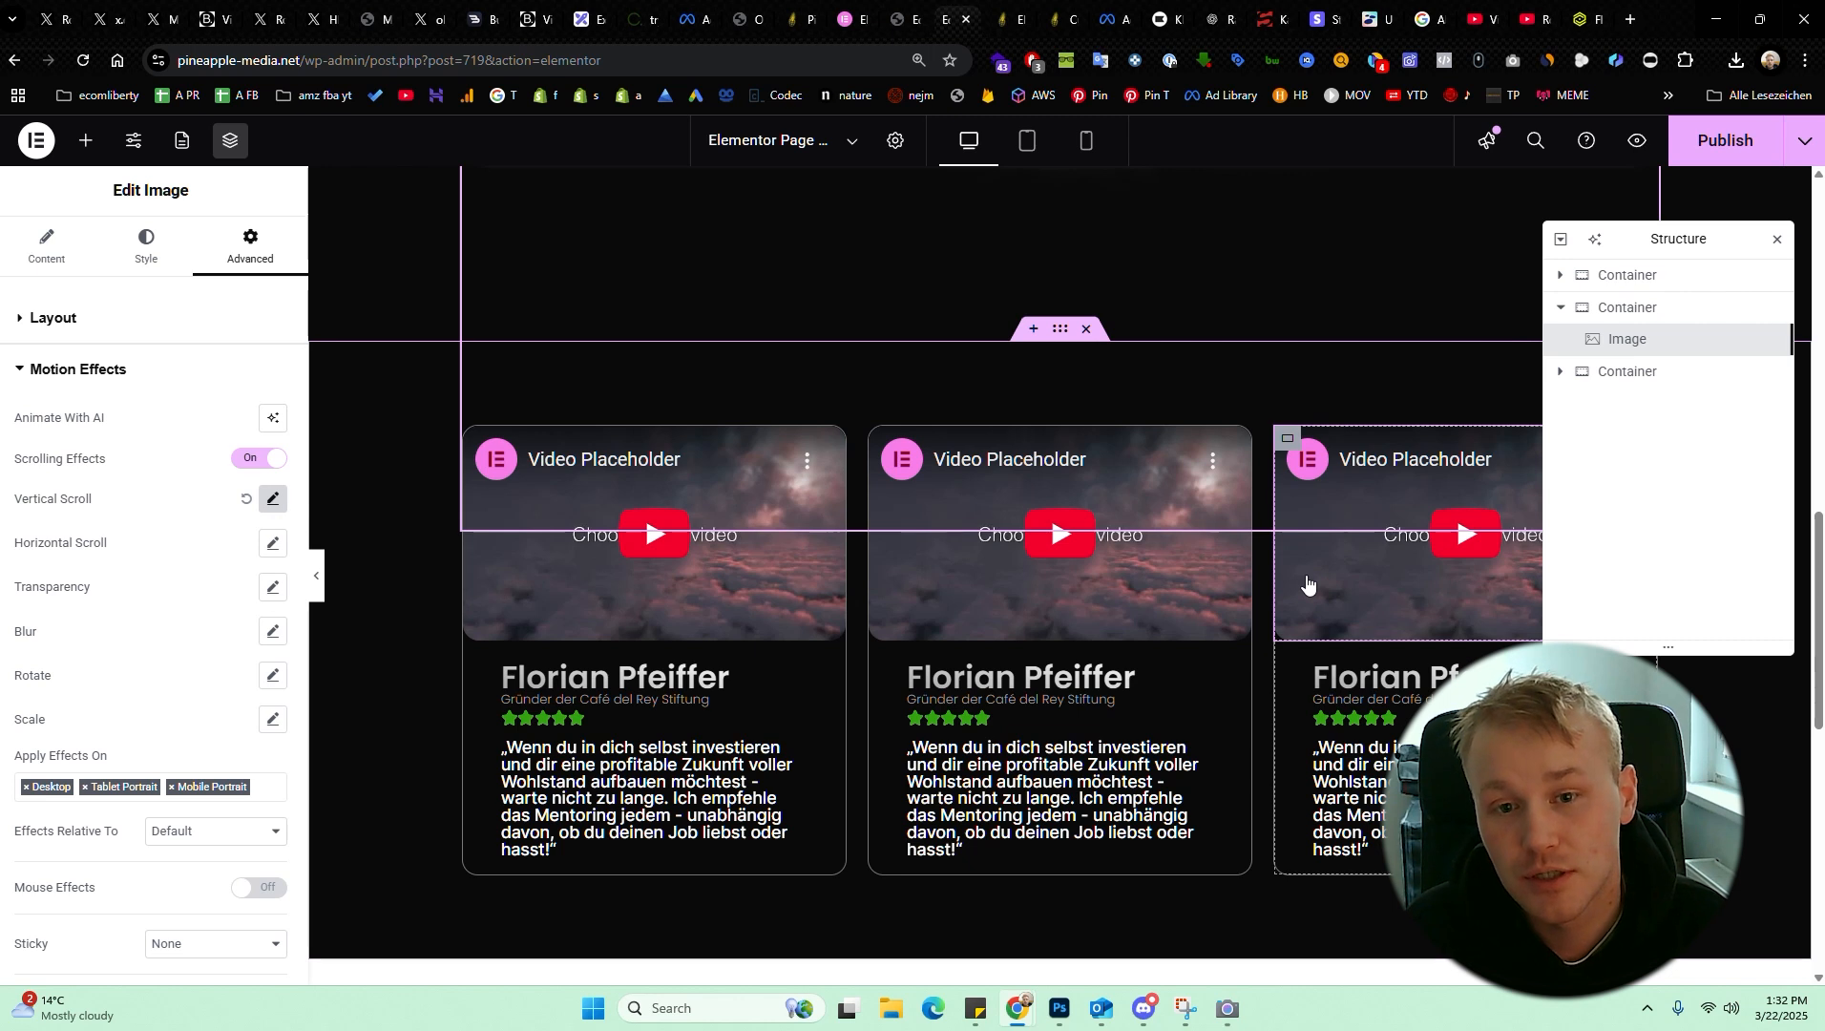
Expand the lower testimonial container in the page structure and select the first card's video container
left_click(1307, 584)
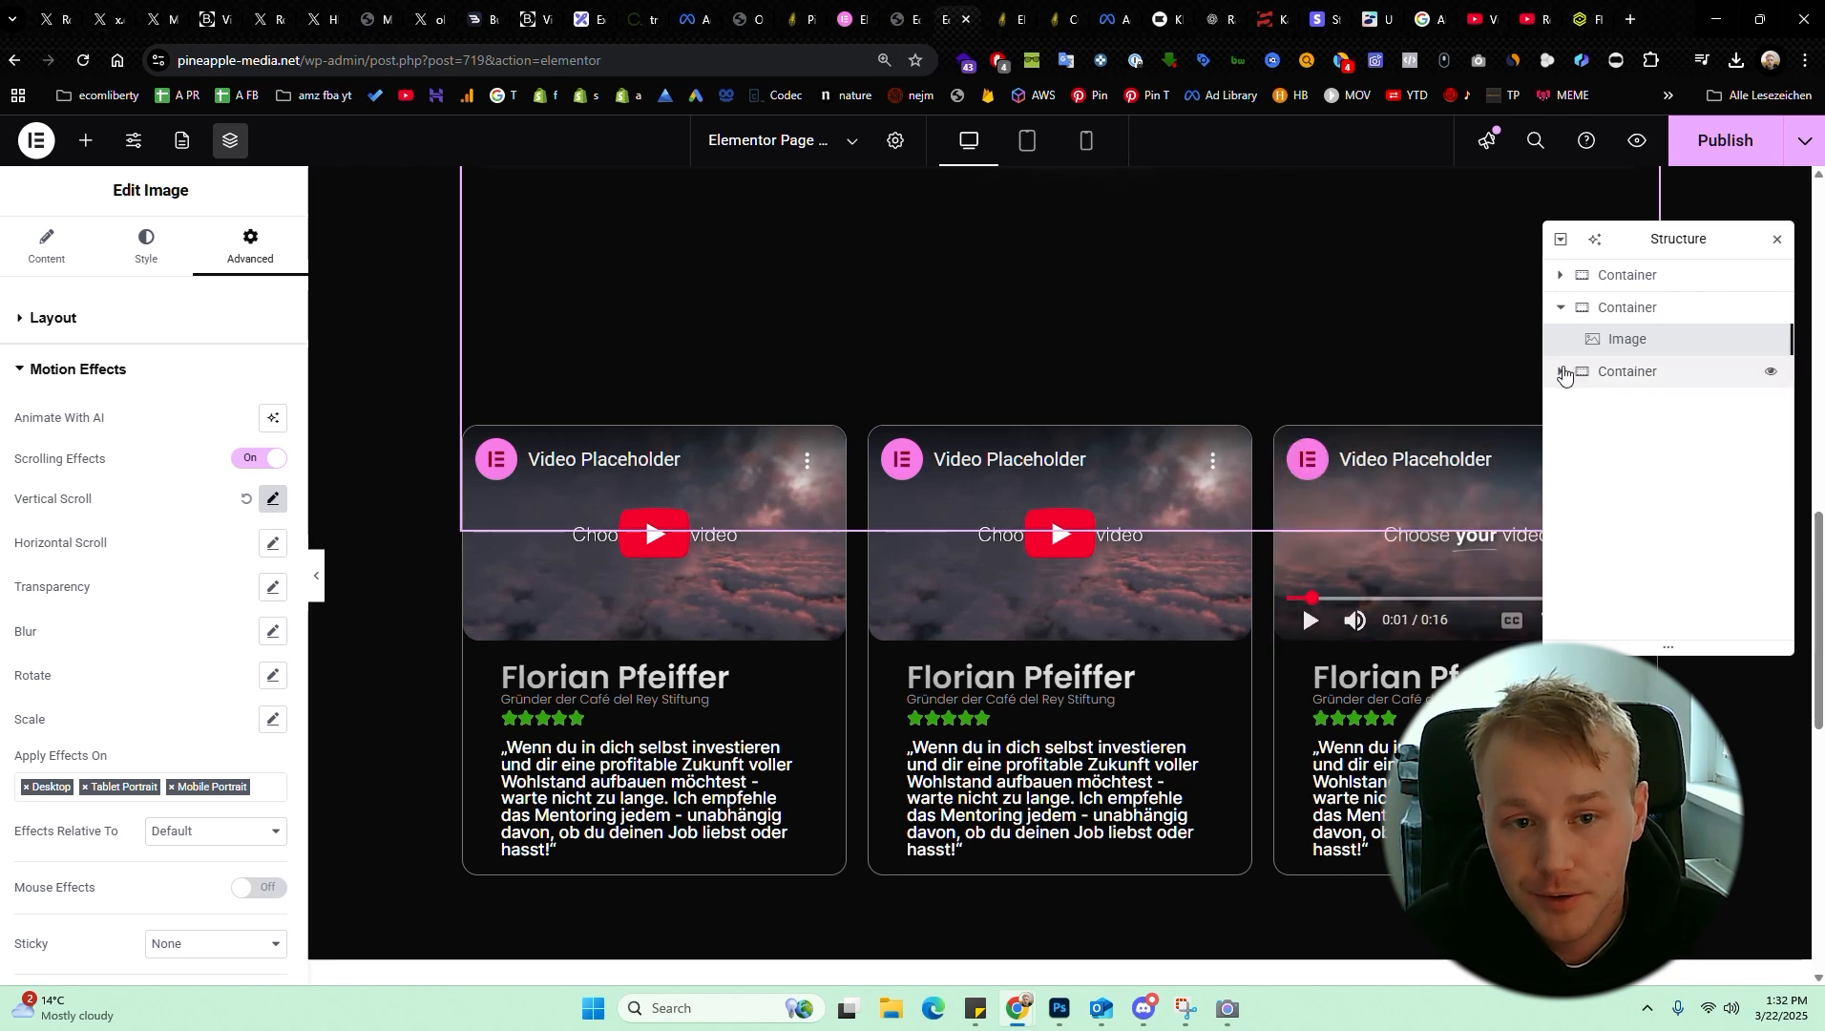
left_click(1561, 372)
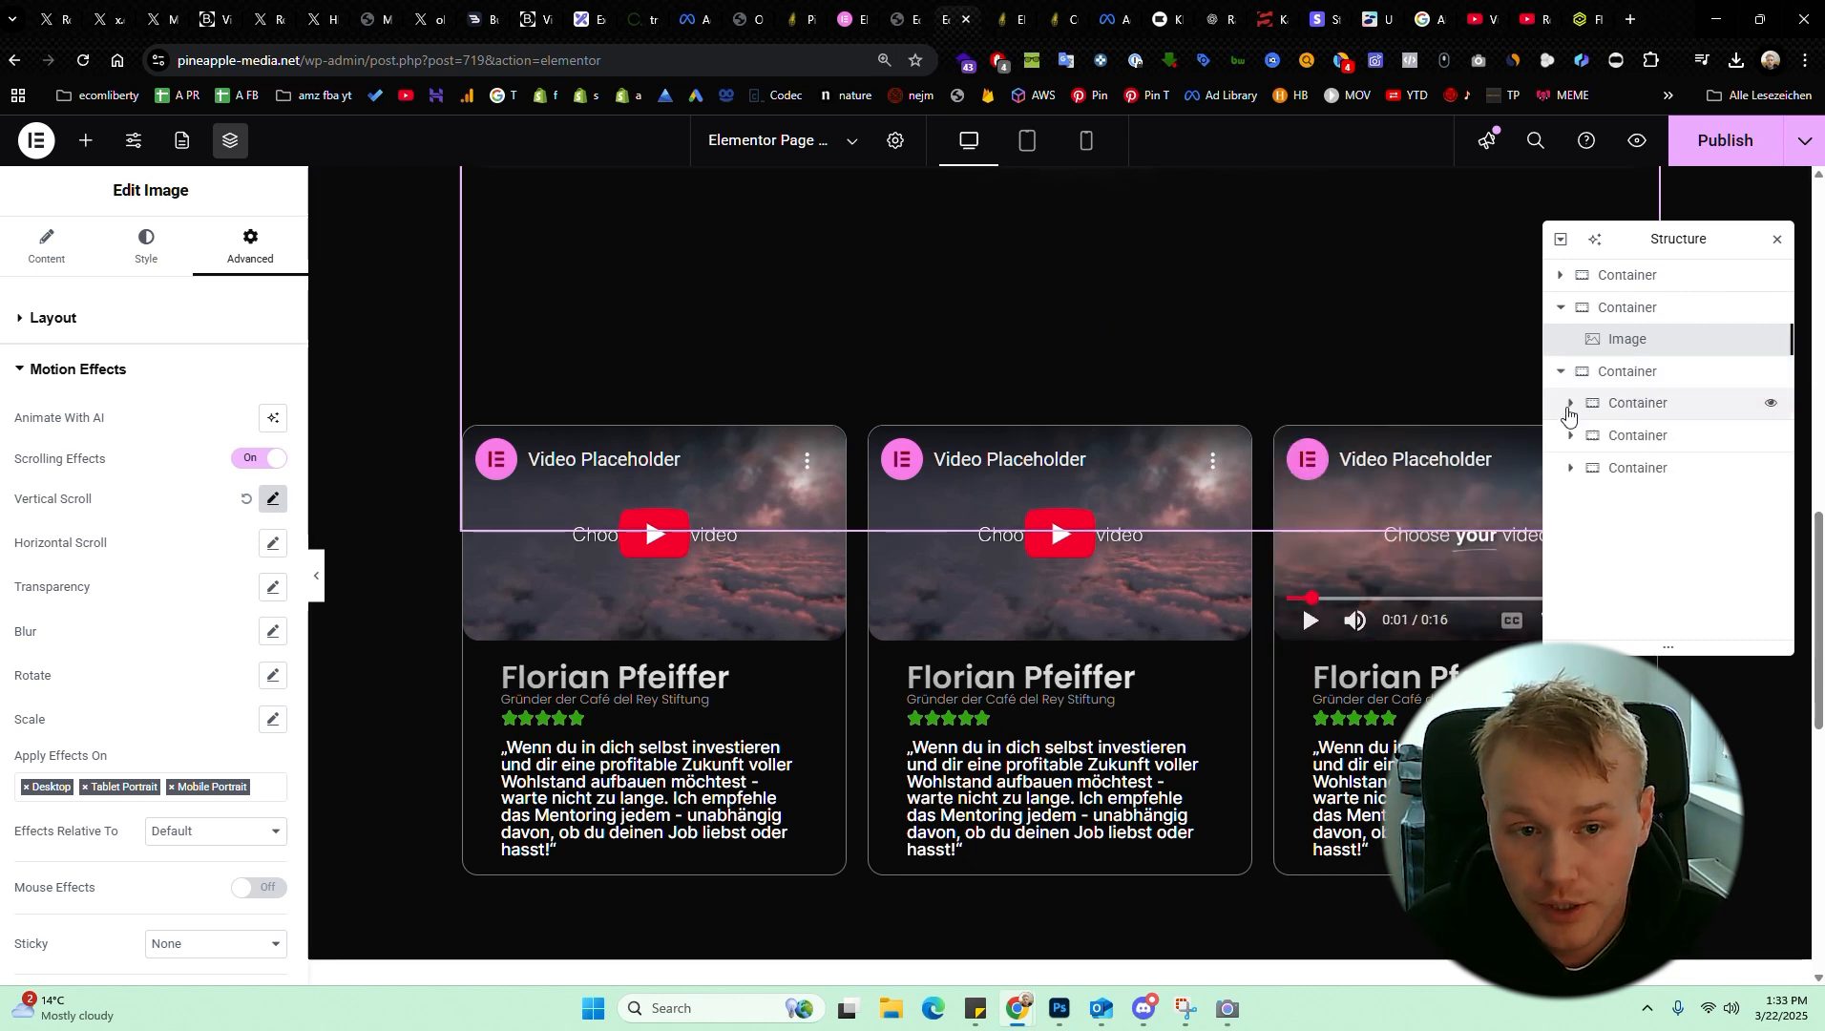
left_click(1570, 404)
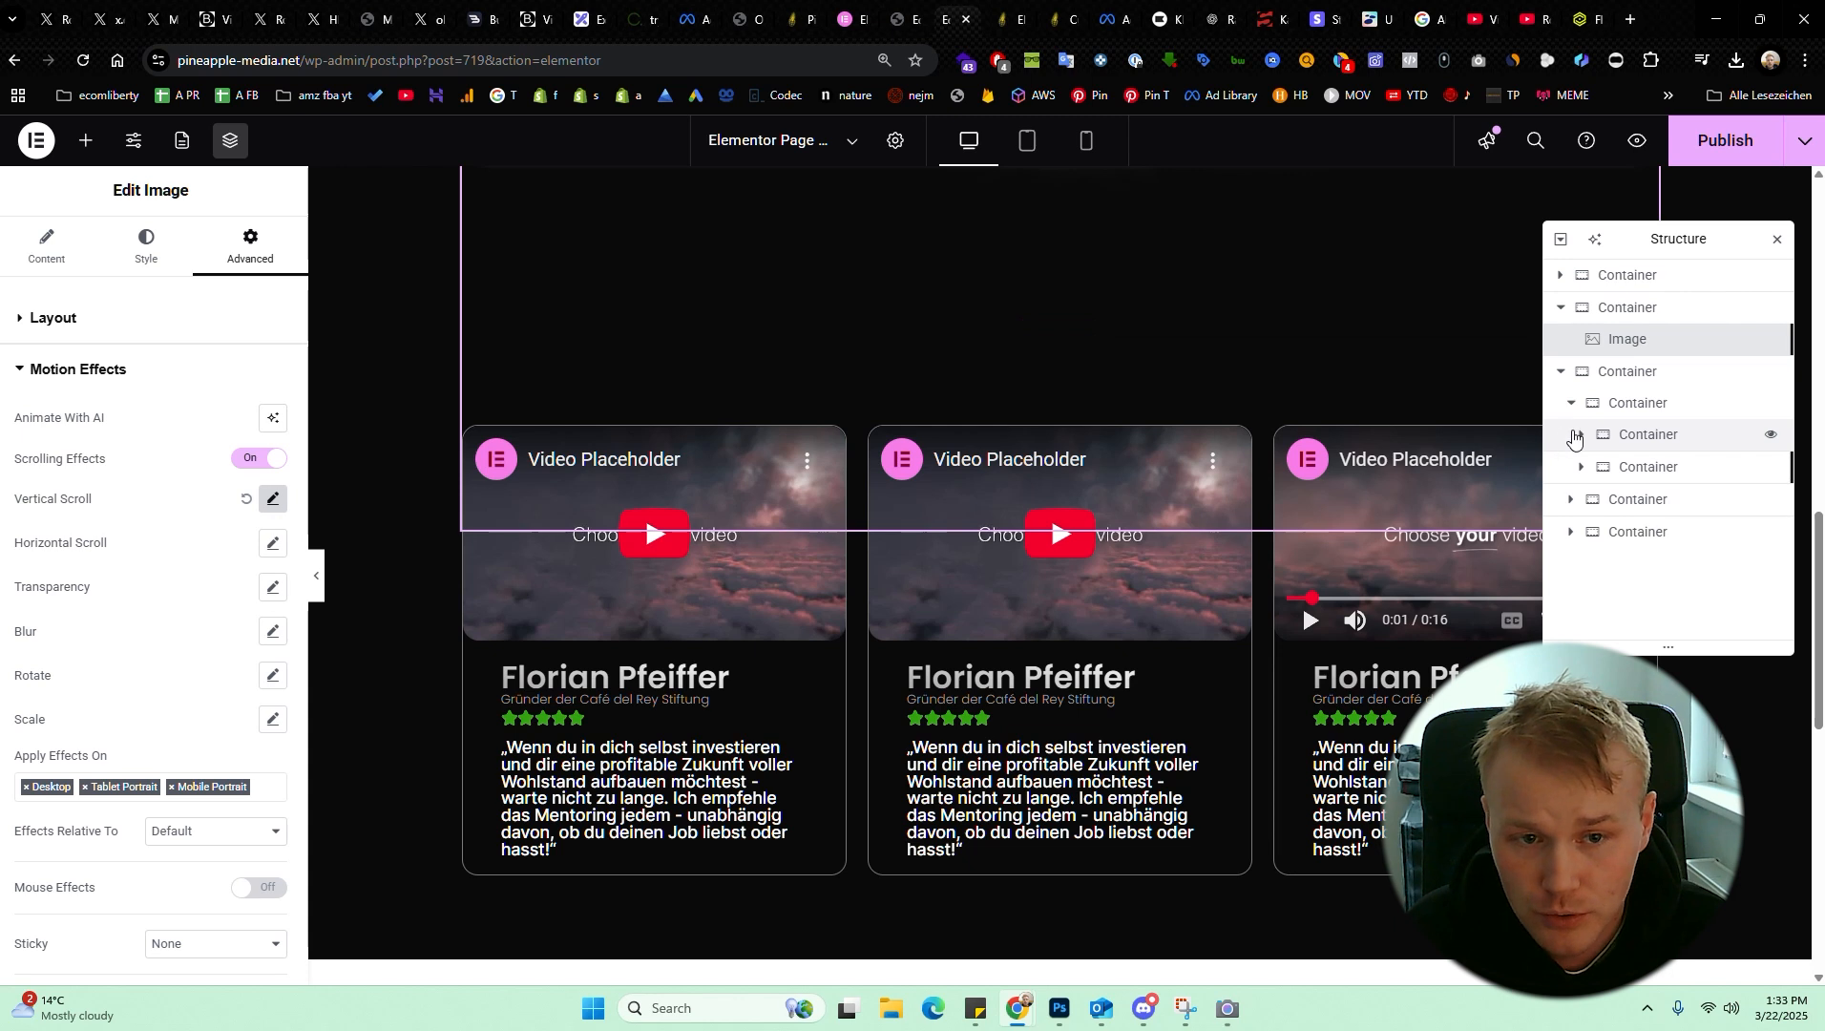
left_click(1574, 437)
left_click(1643, 439)
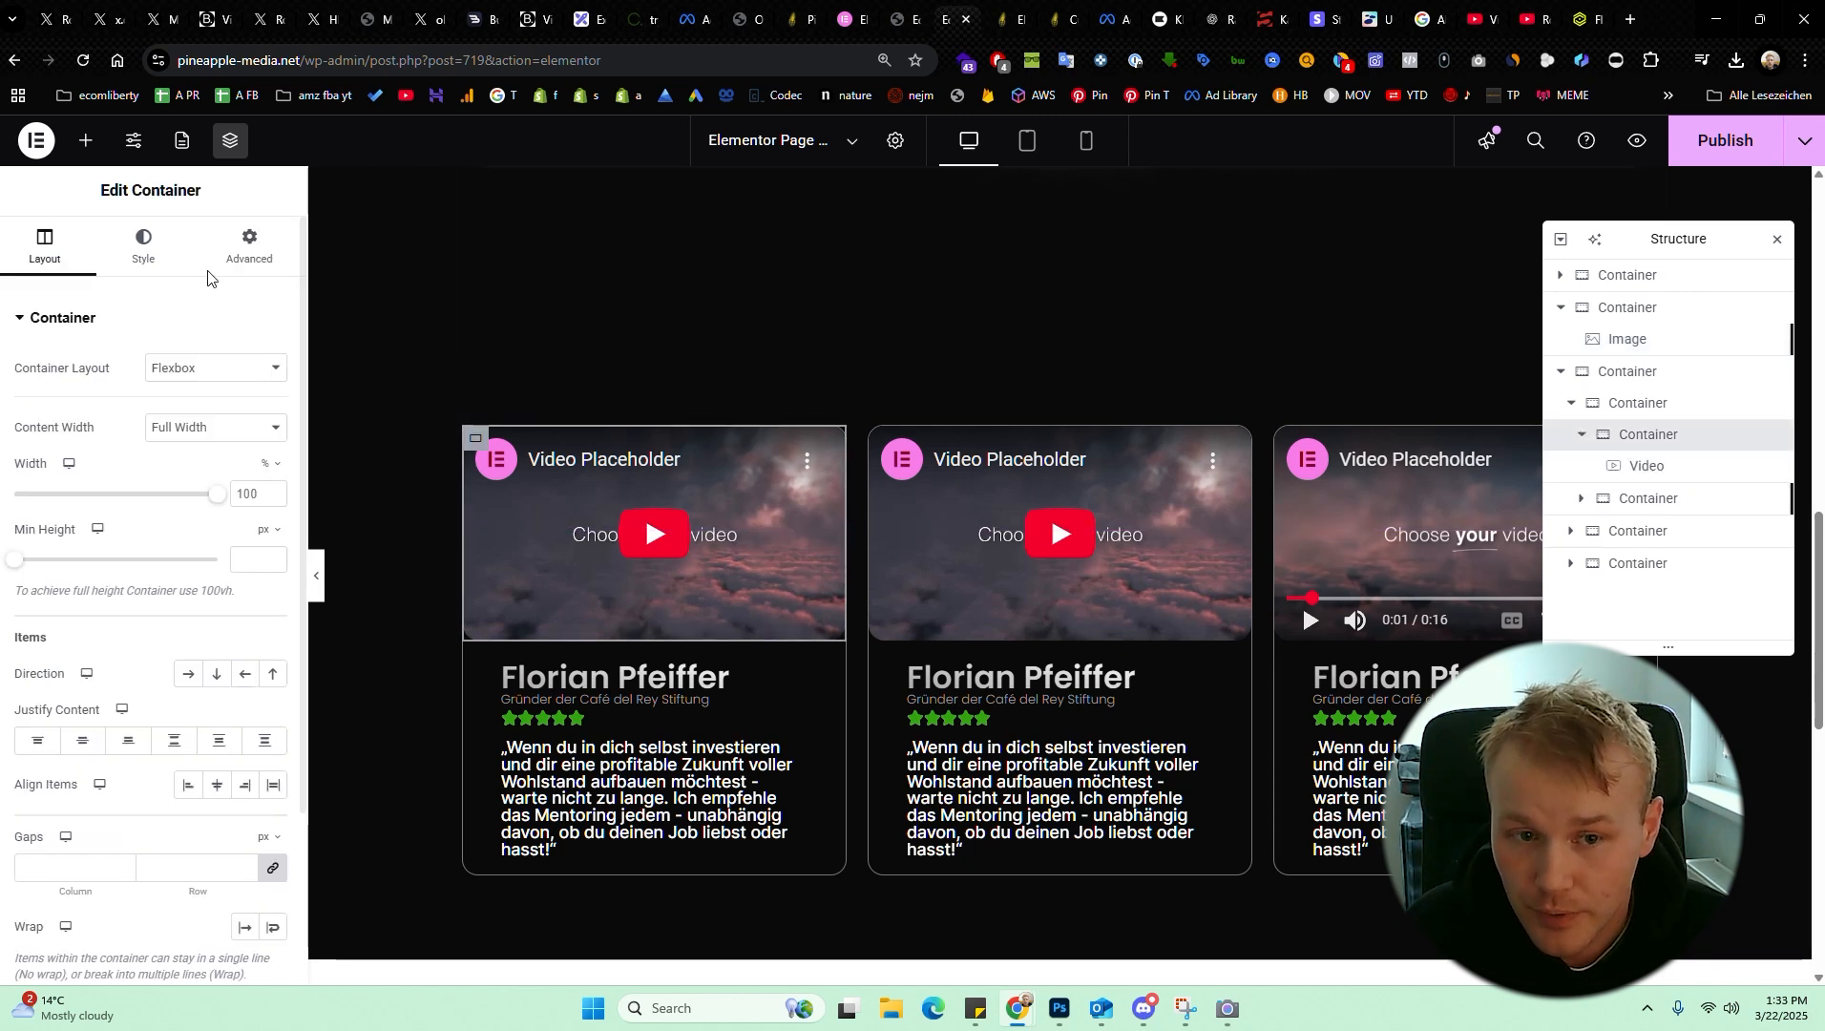
left_click(1662, 470)
left_click(1690, 439)
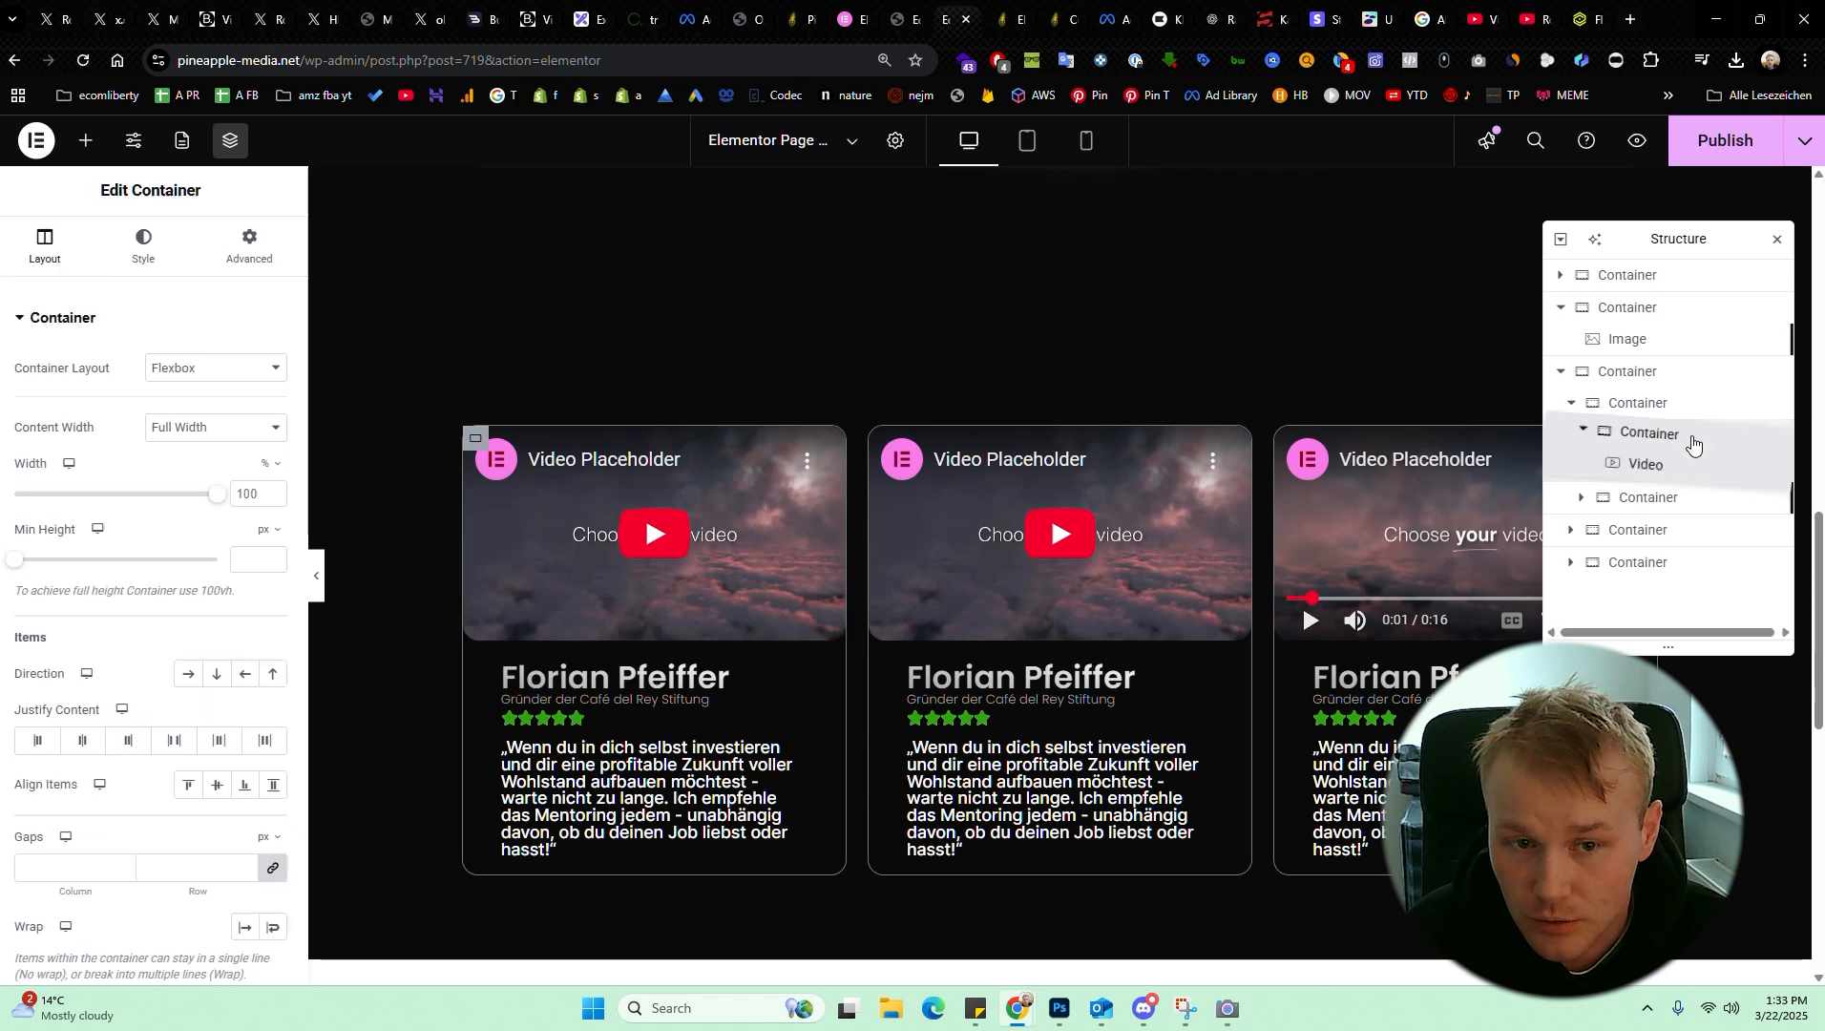
Inspect the Custom CSS section of the first card's video container, then show its advanced layout settings with the CSS ID field
left_click(246, 250)
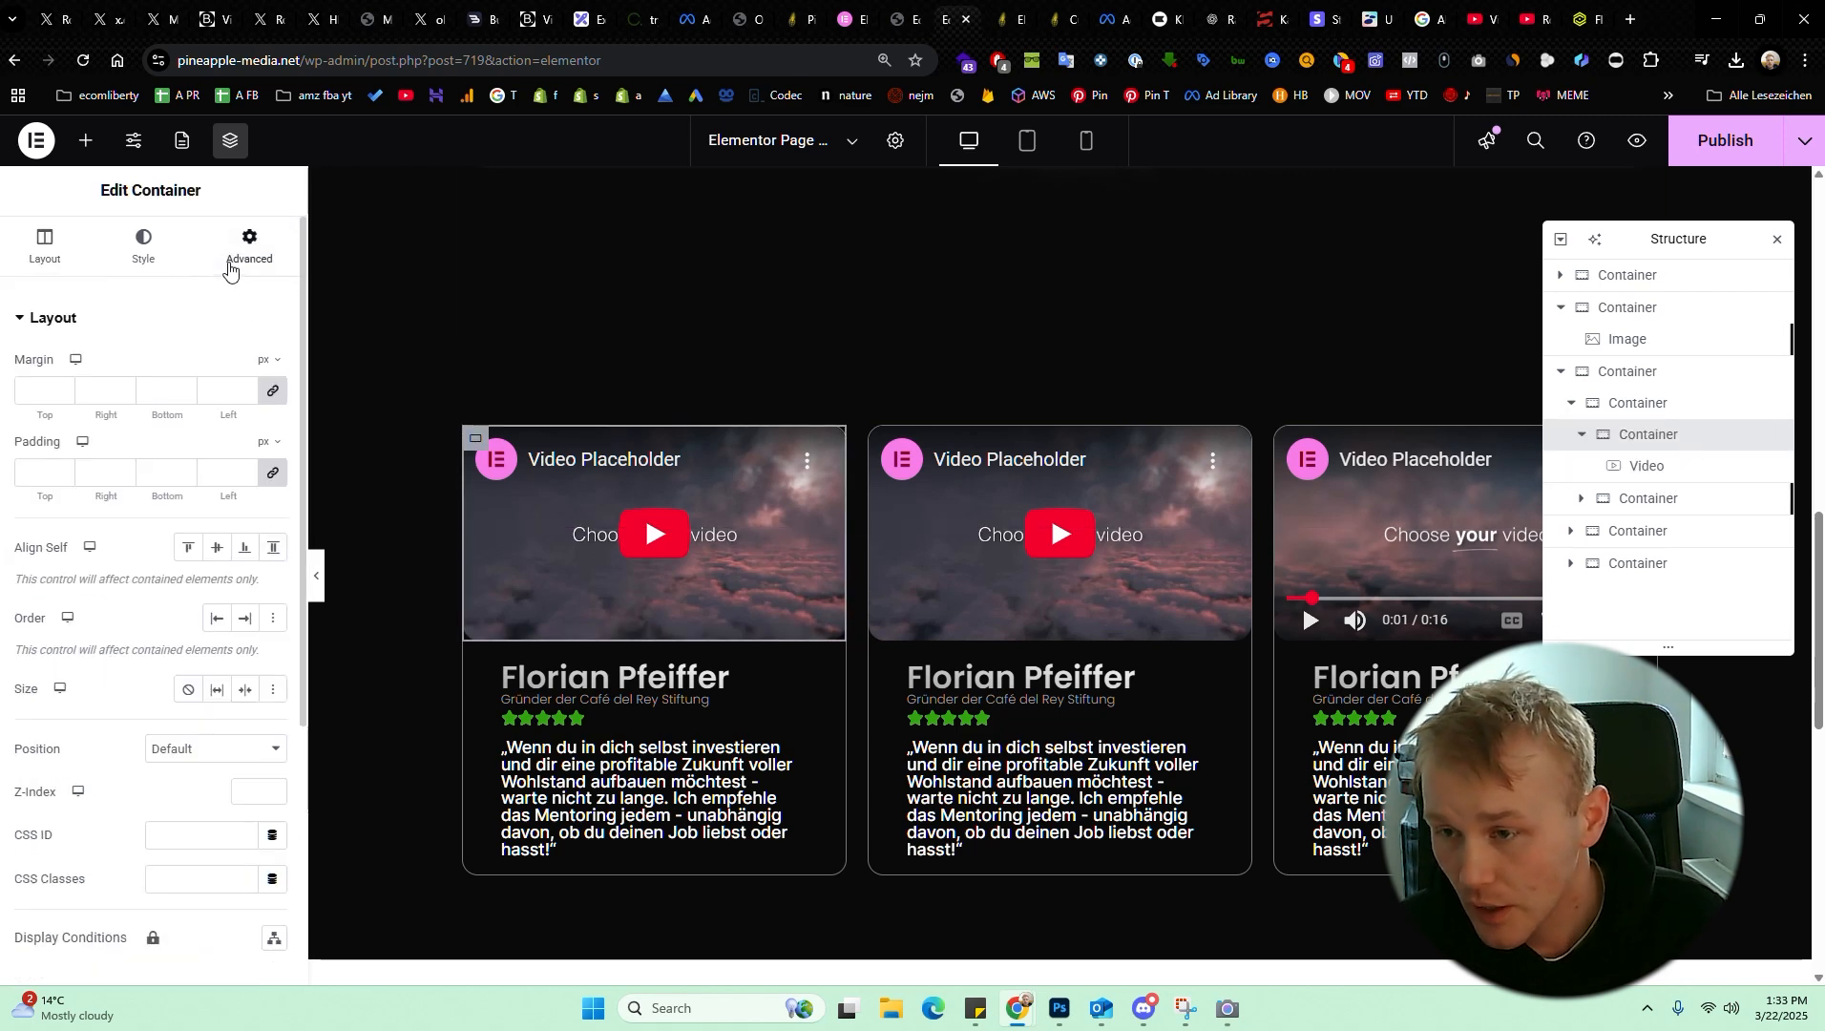
scroll(370, 530, "down", 1)
scroll(219, 554, "down", 4)
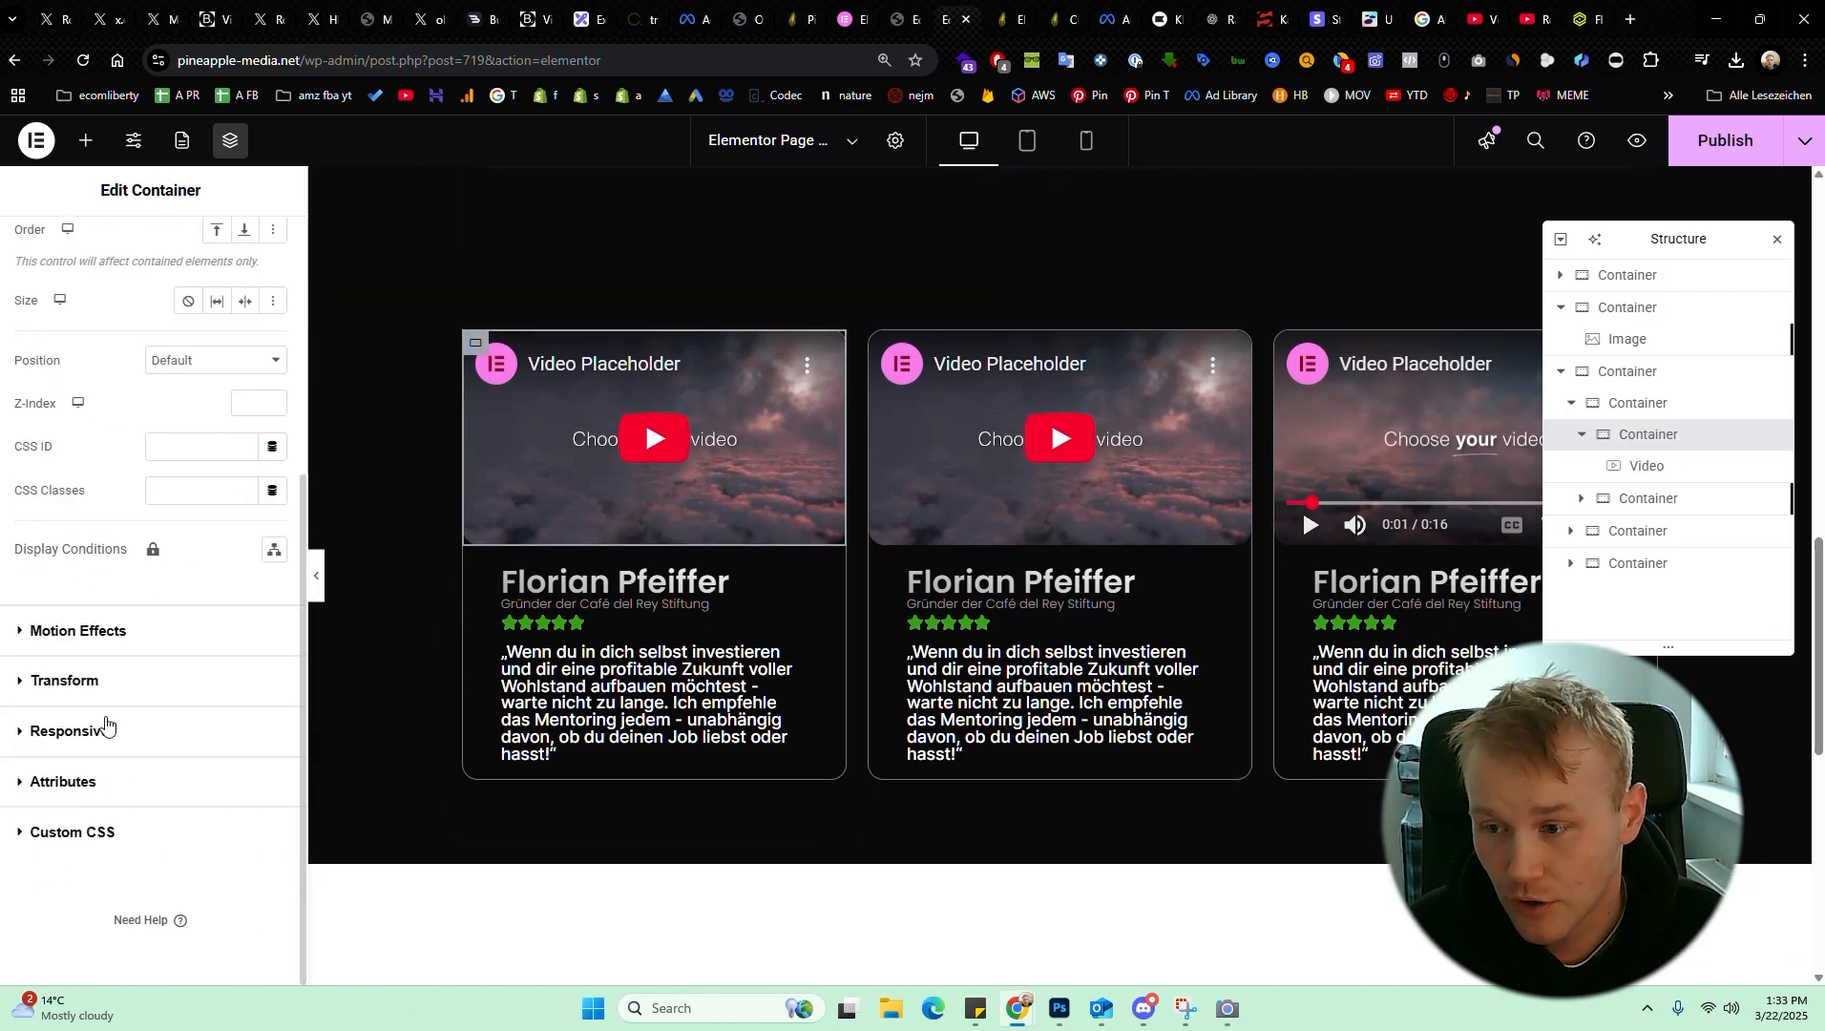
left_click(110, 829)
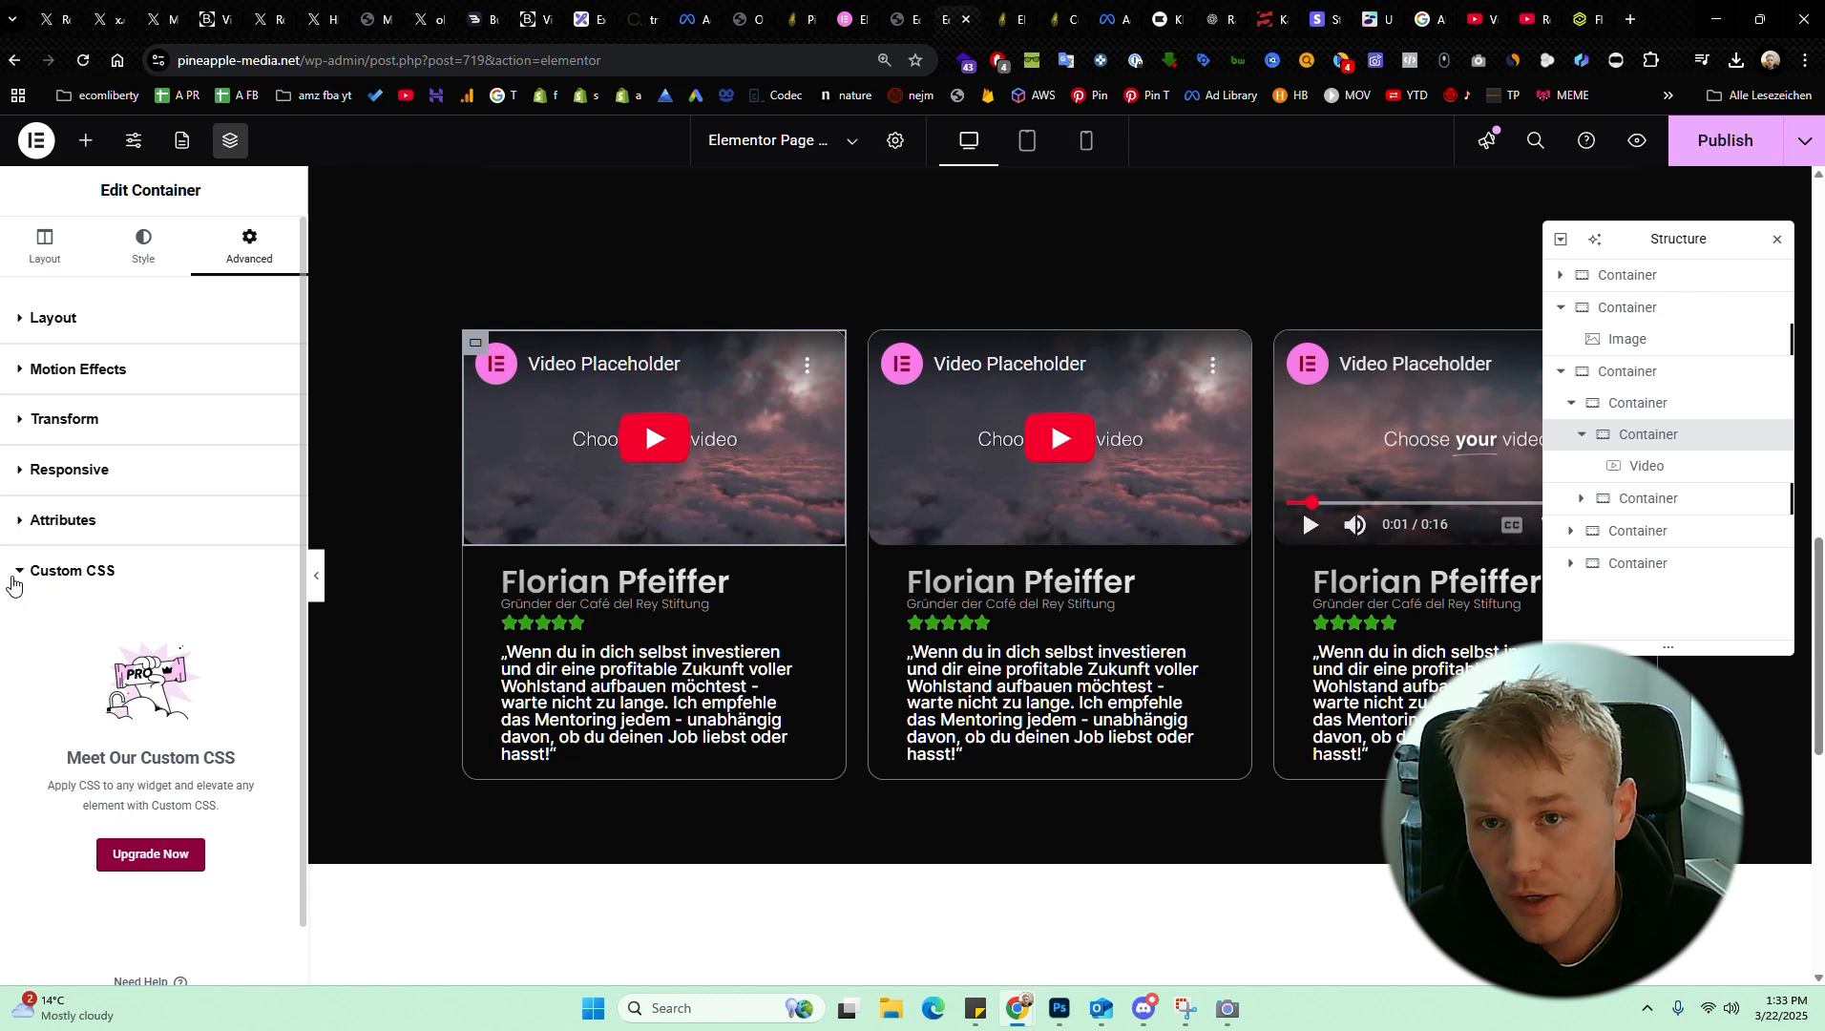
left_click(13, 584)
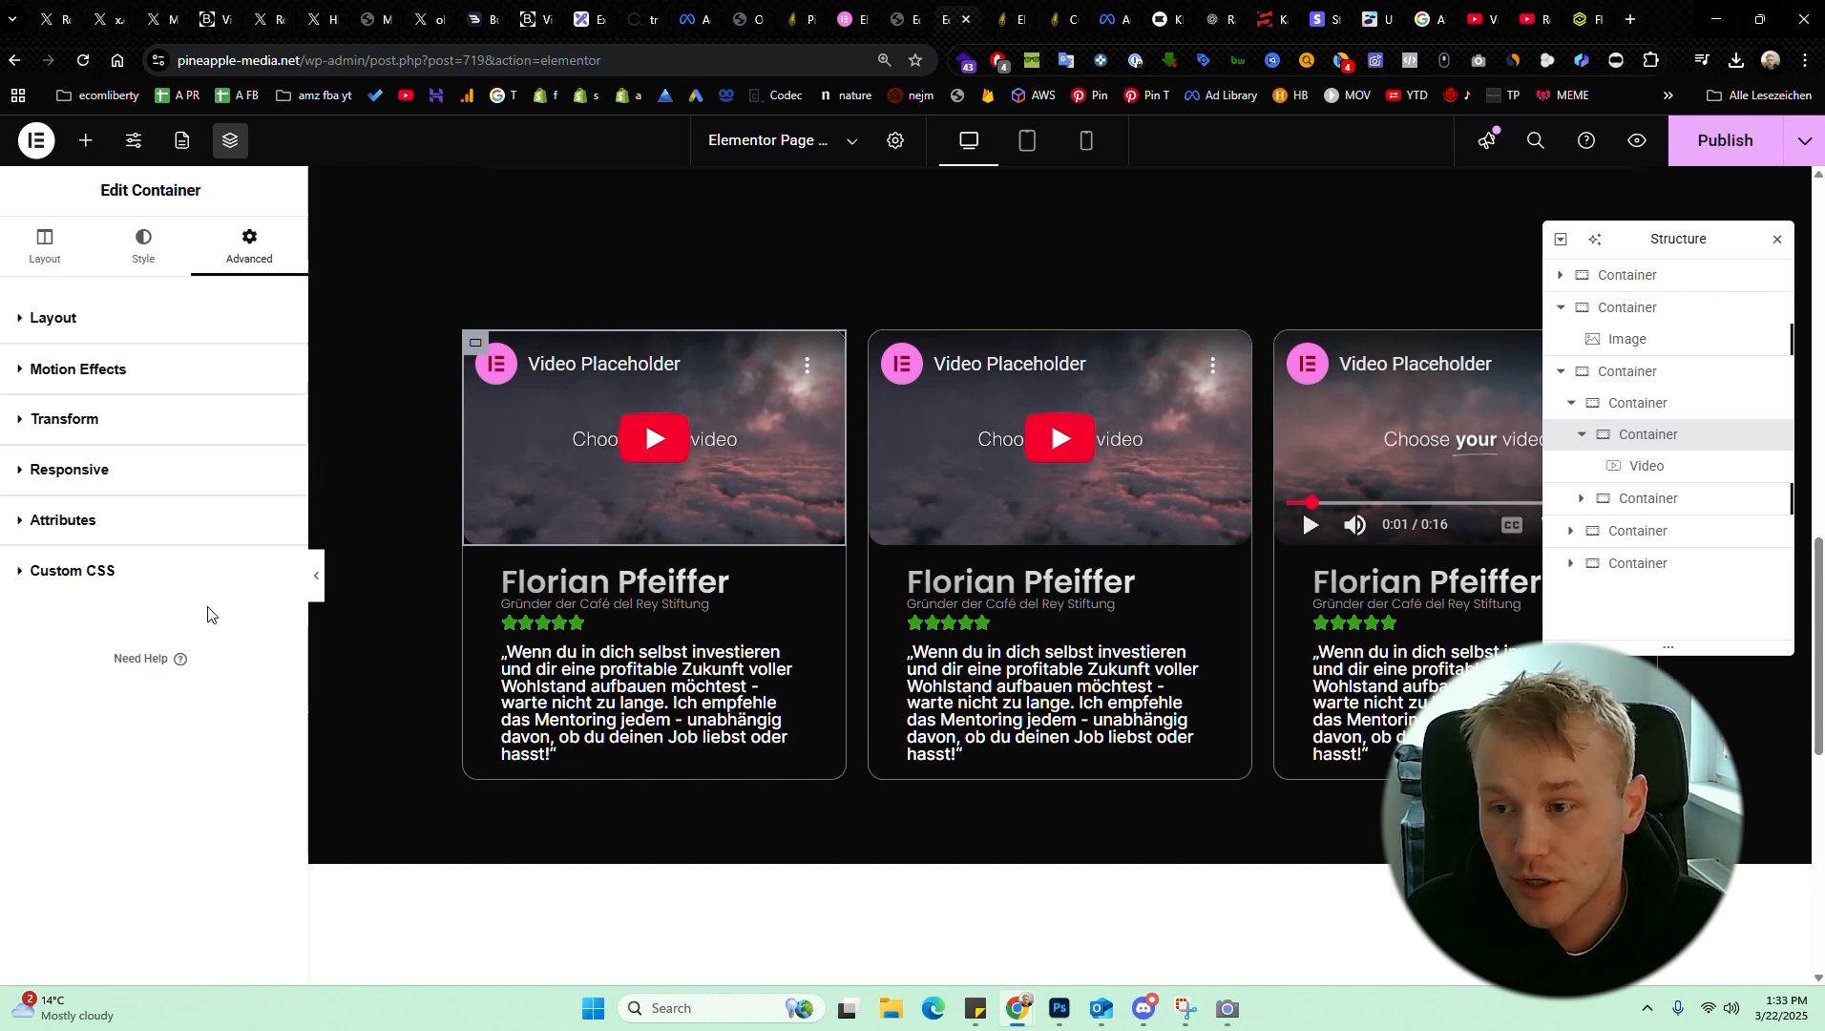
left_click(169, 573)
left_click(72, 577)
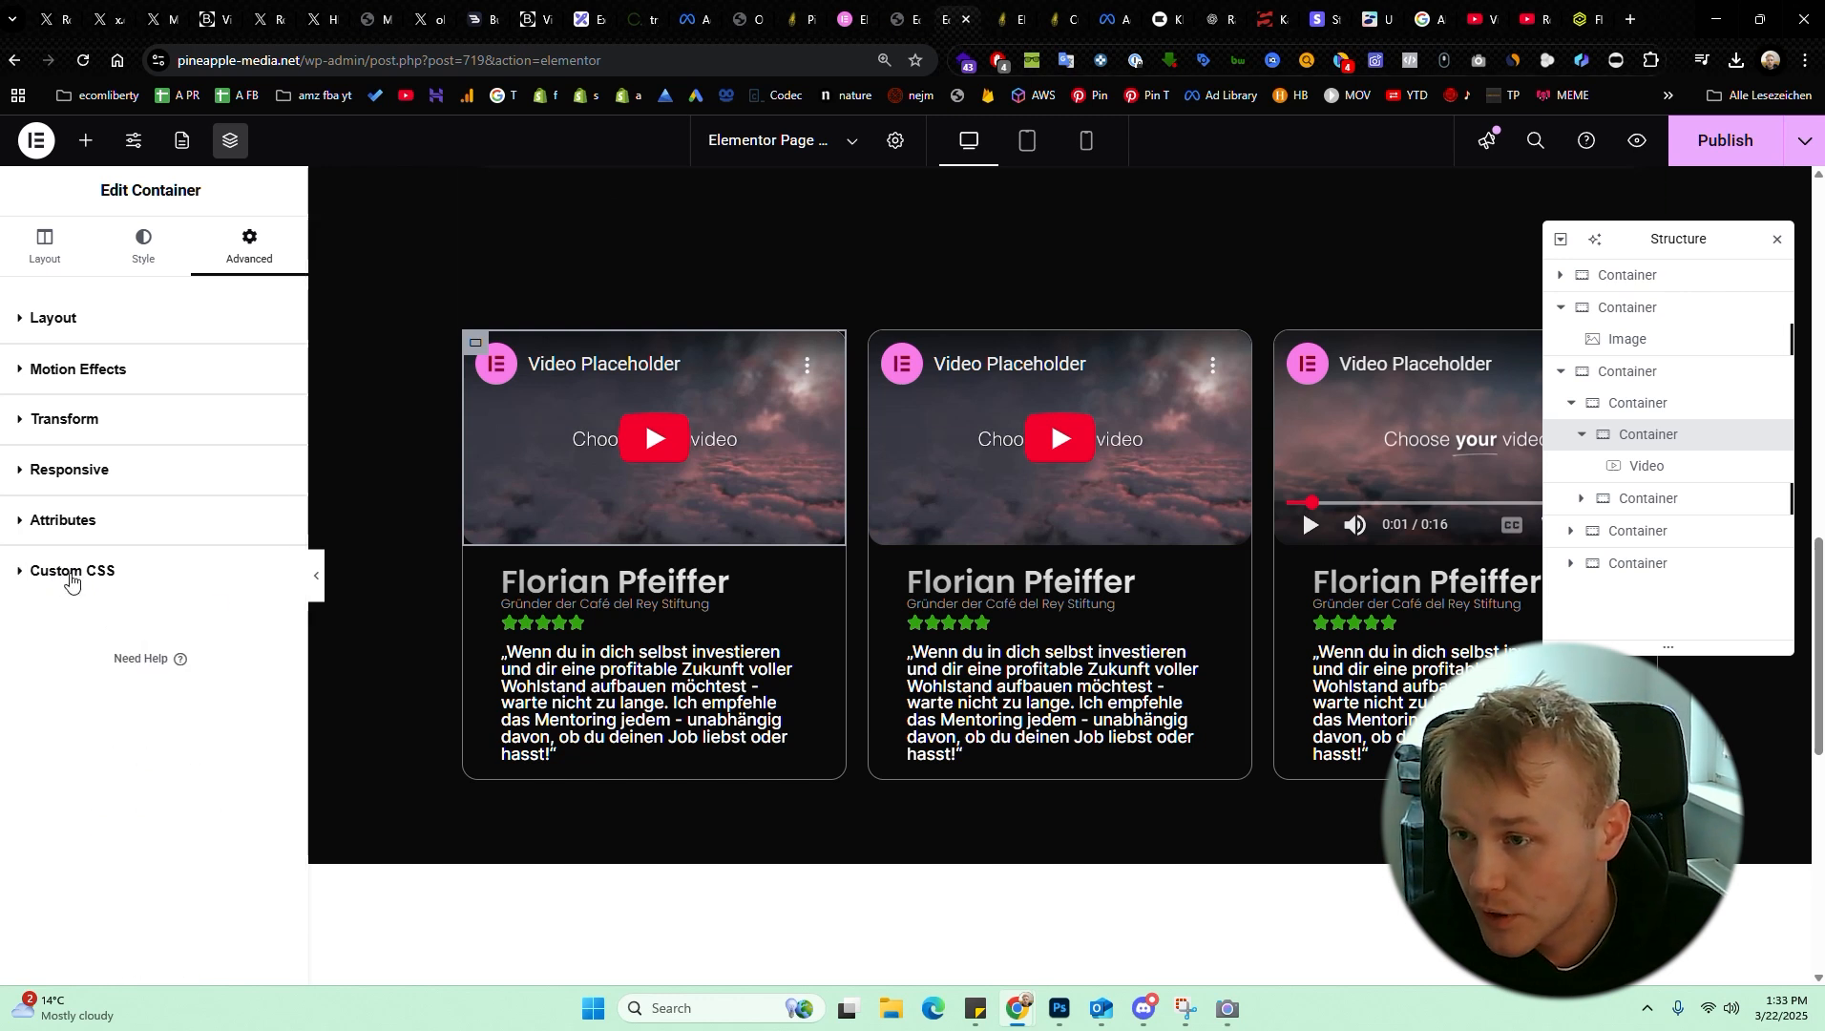
left_click(96, 321)
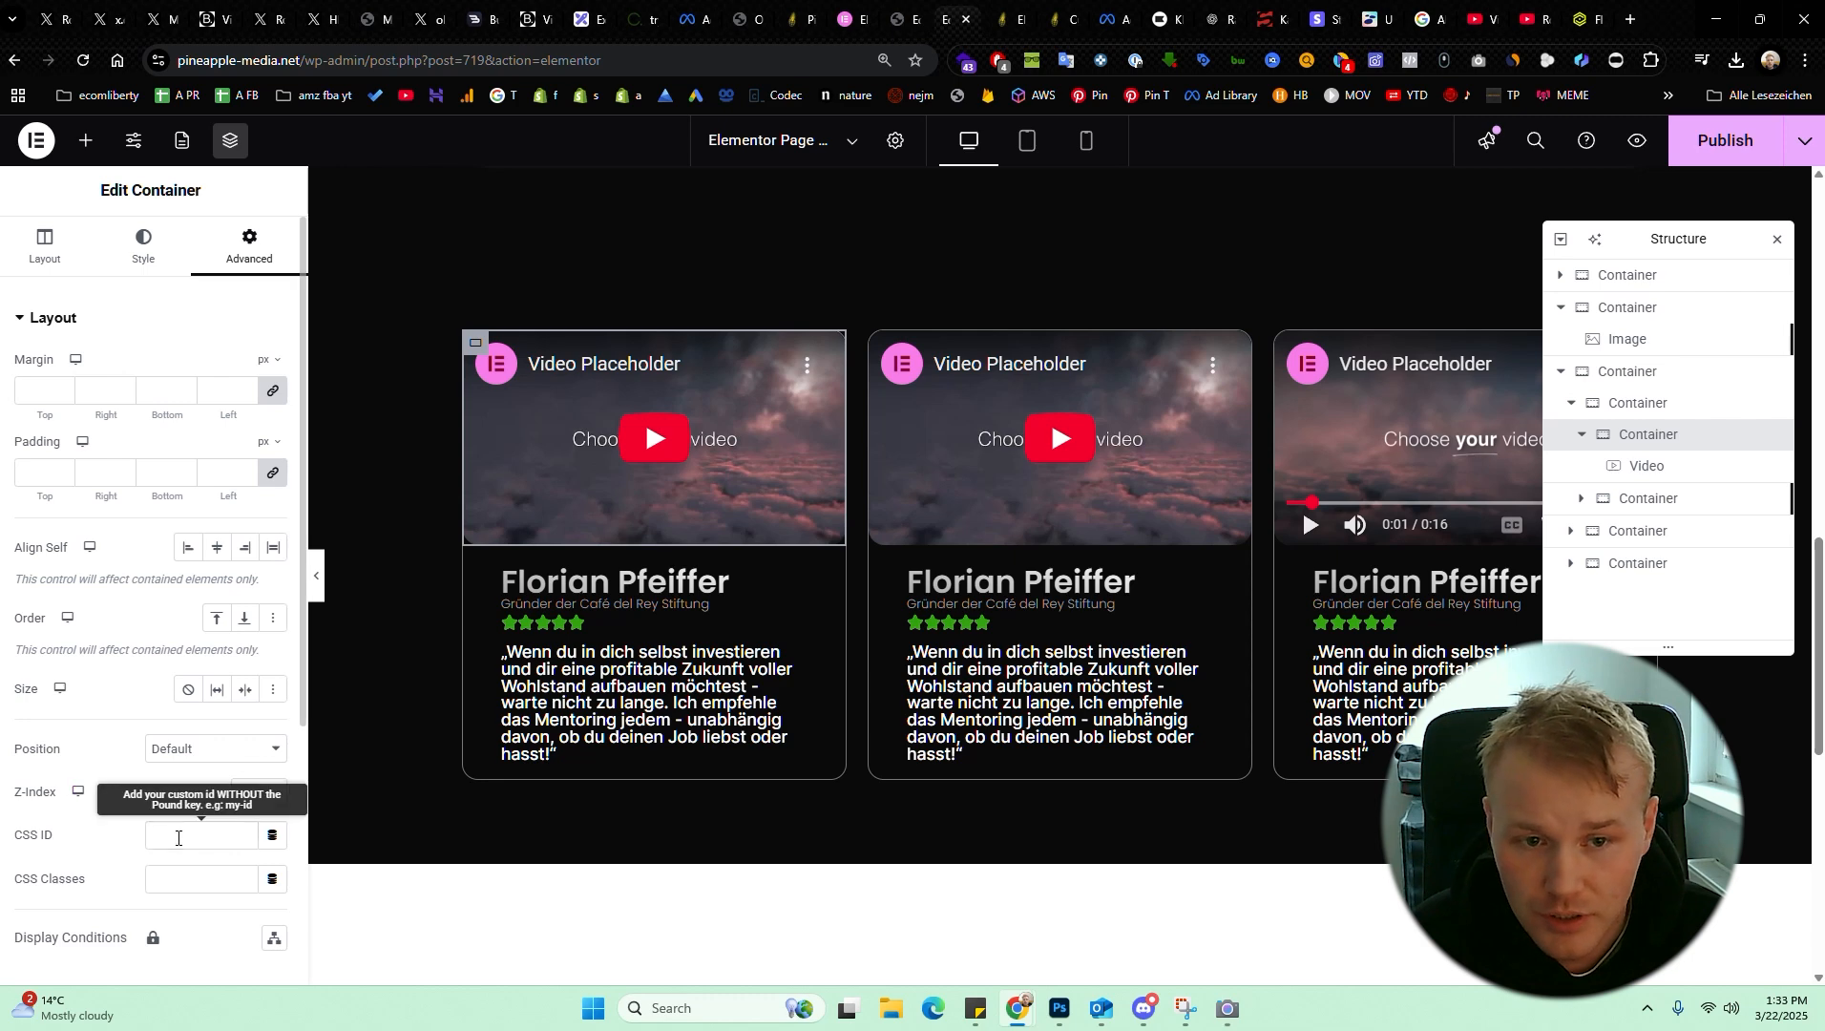
Show the advanced layout settings of the middle card's video container, first in the lower row and then in the upper row
left_click(1585, 530)
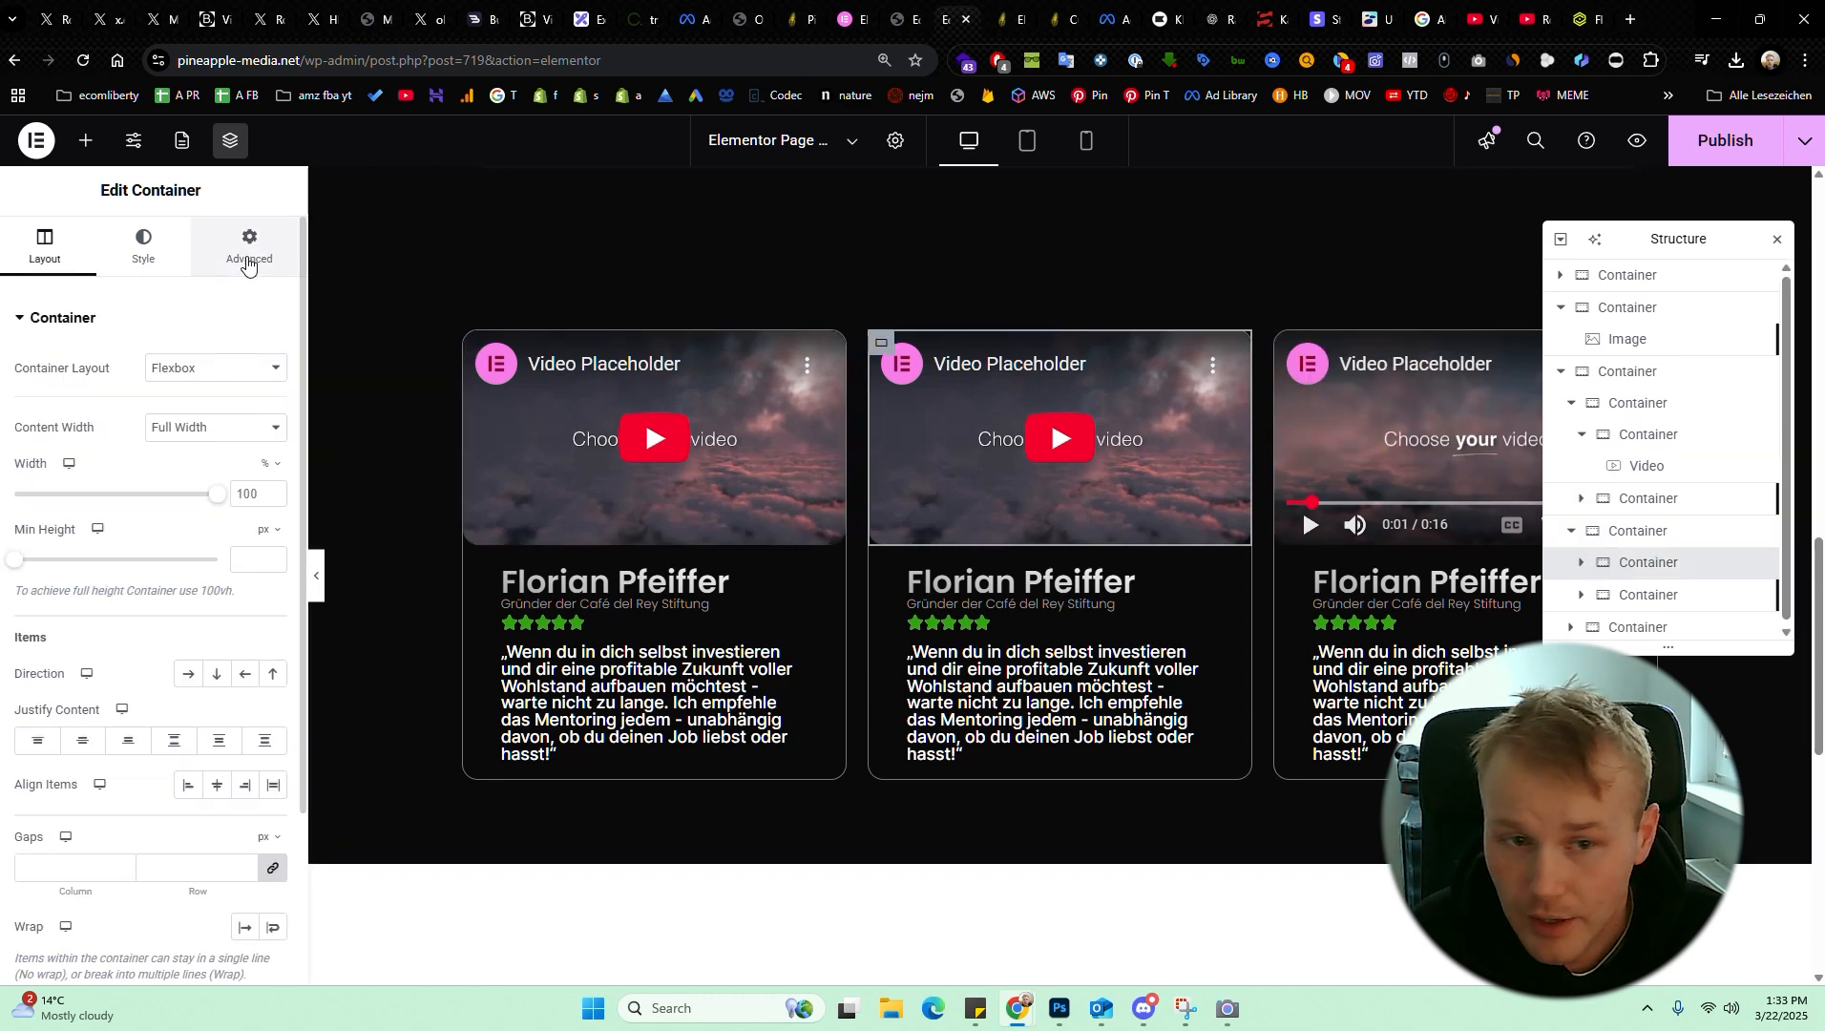
left_click(251, 250)
scroll(1393, 477, "up", 14)
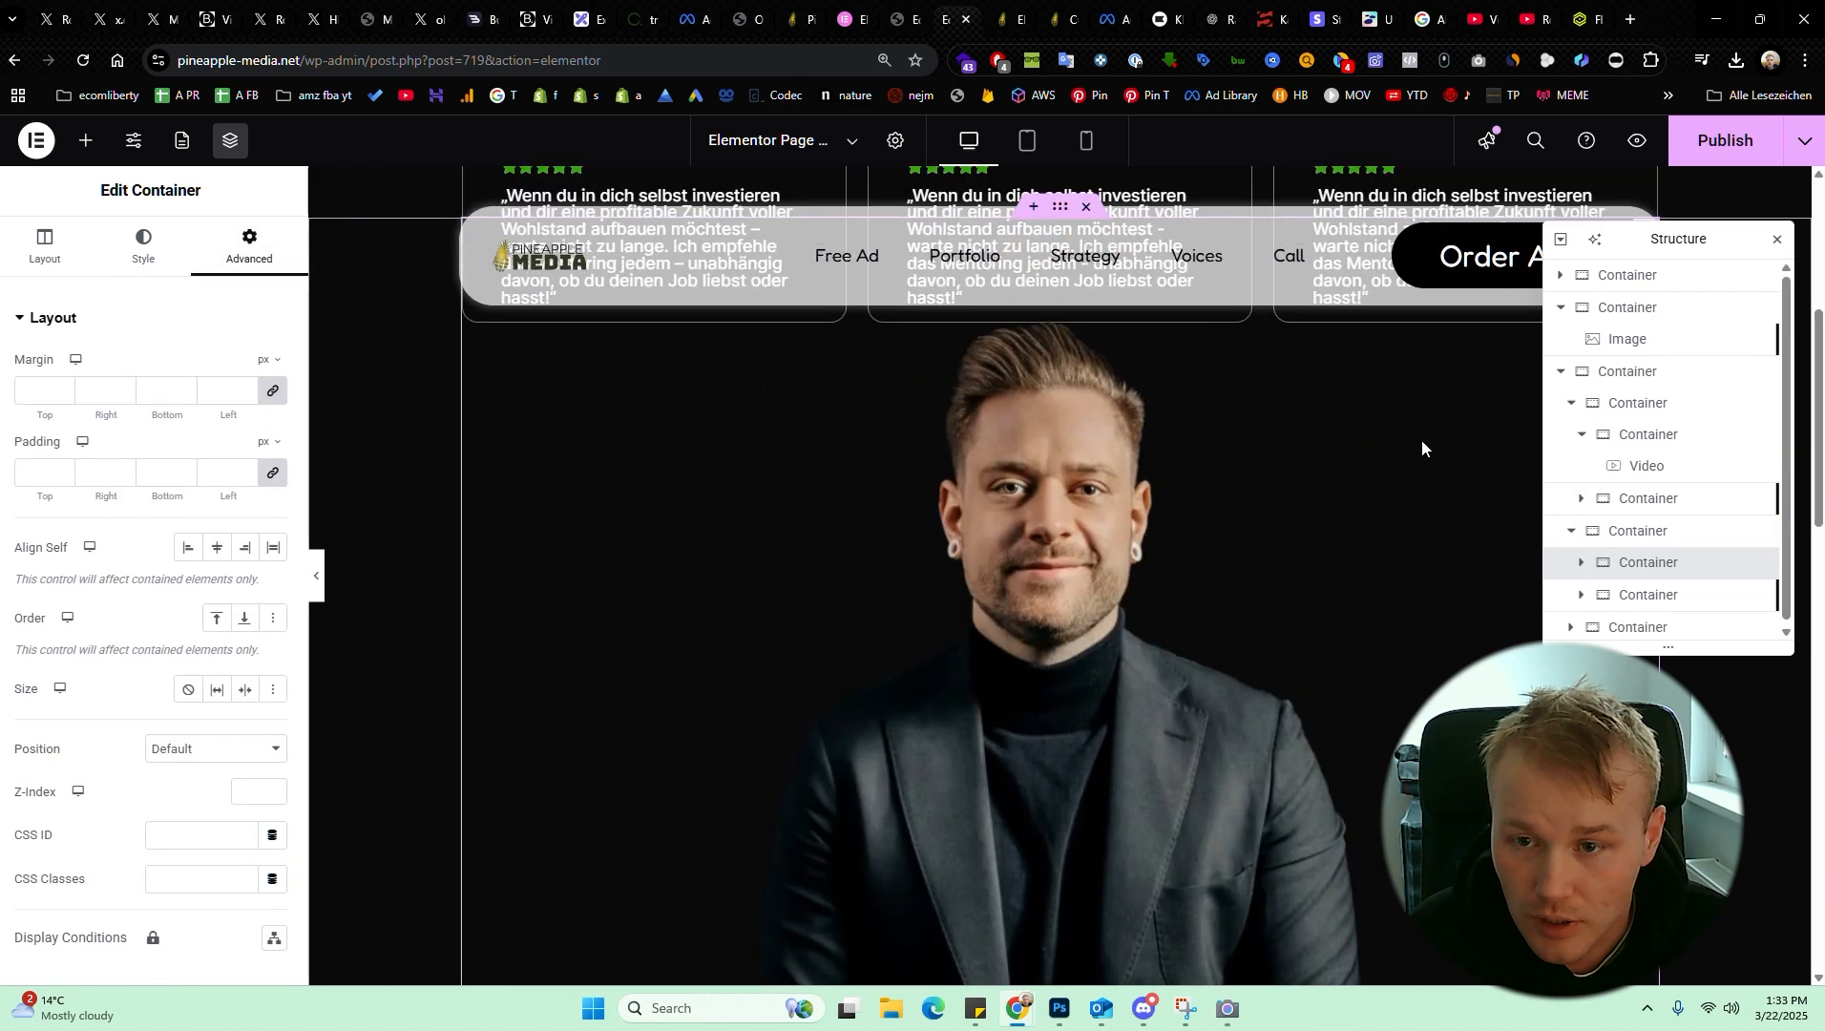
left_click(881, 363)
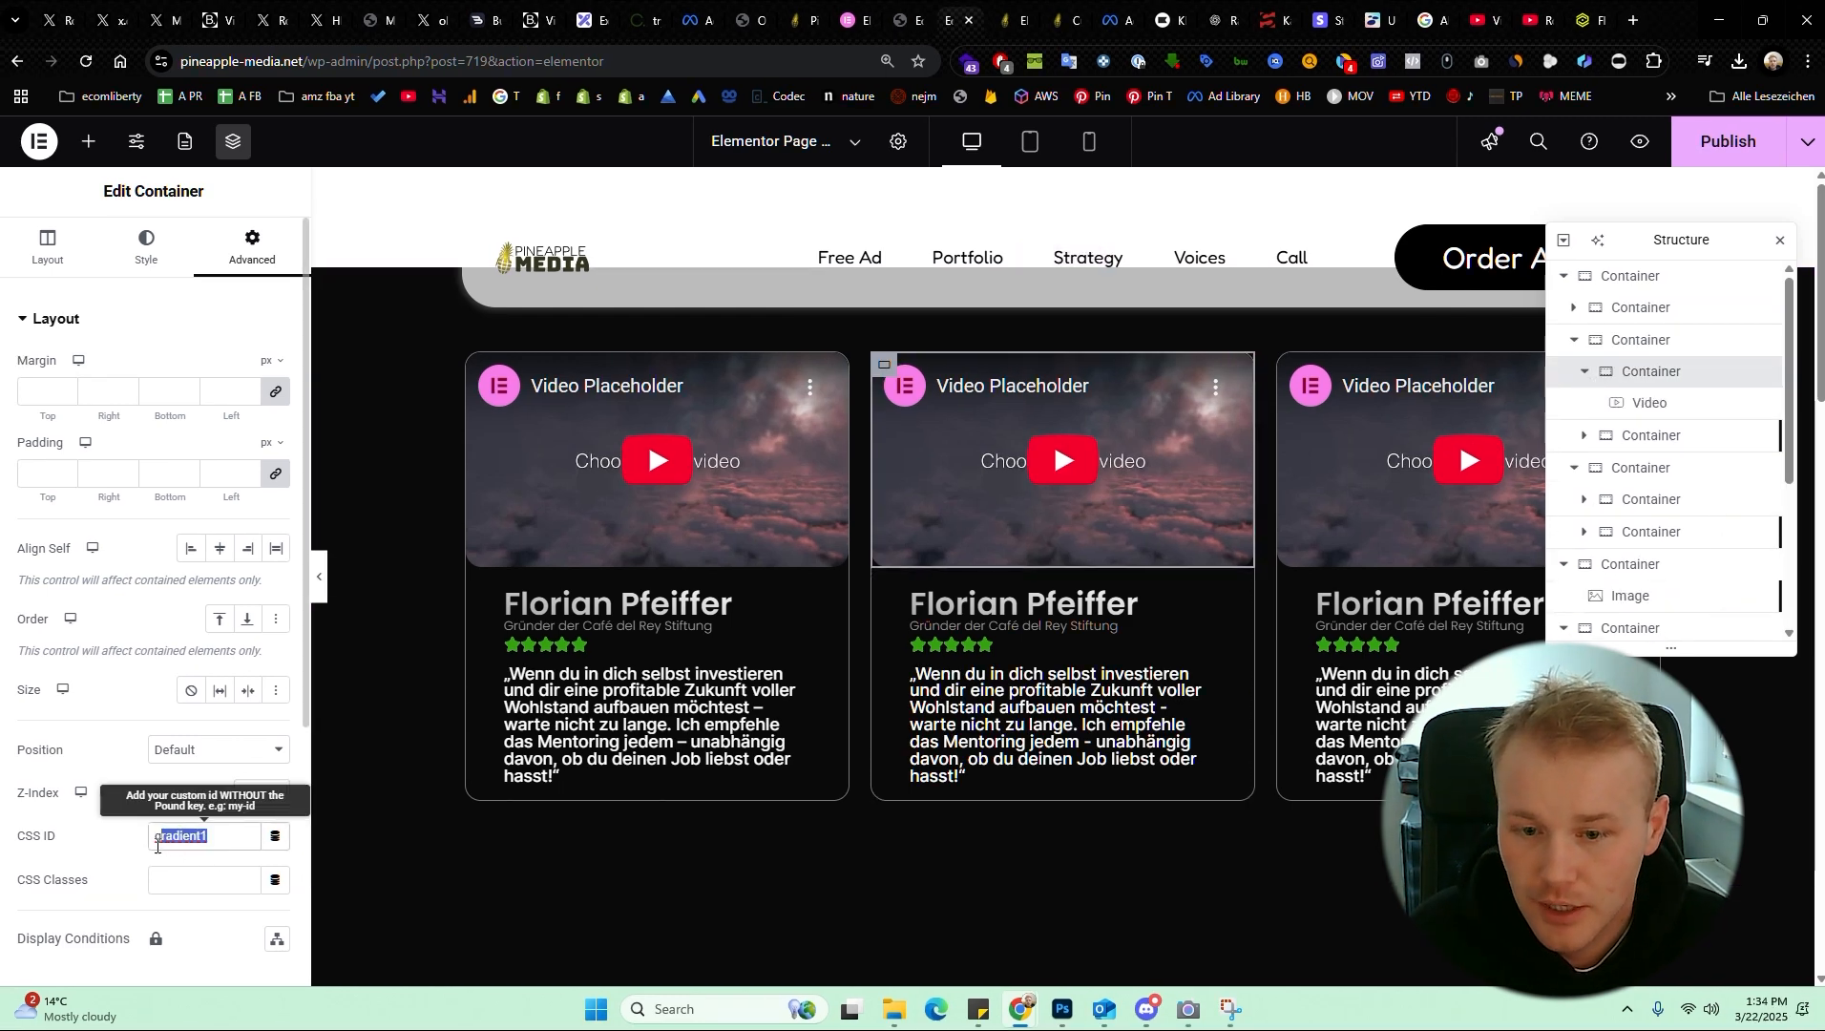
Examine the CSS ID of the upper middle card's video container and review the portrait and lower testimonial cards
scroll(1077, 764, "up", 10)
scroll(1021, 717, "down", 8)
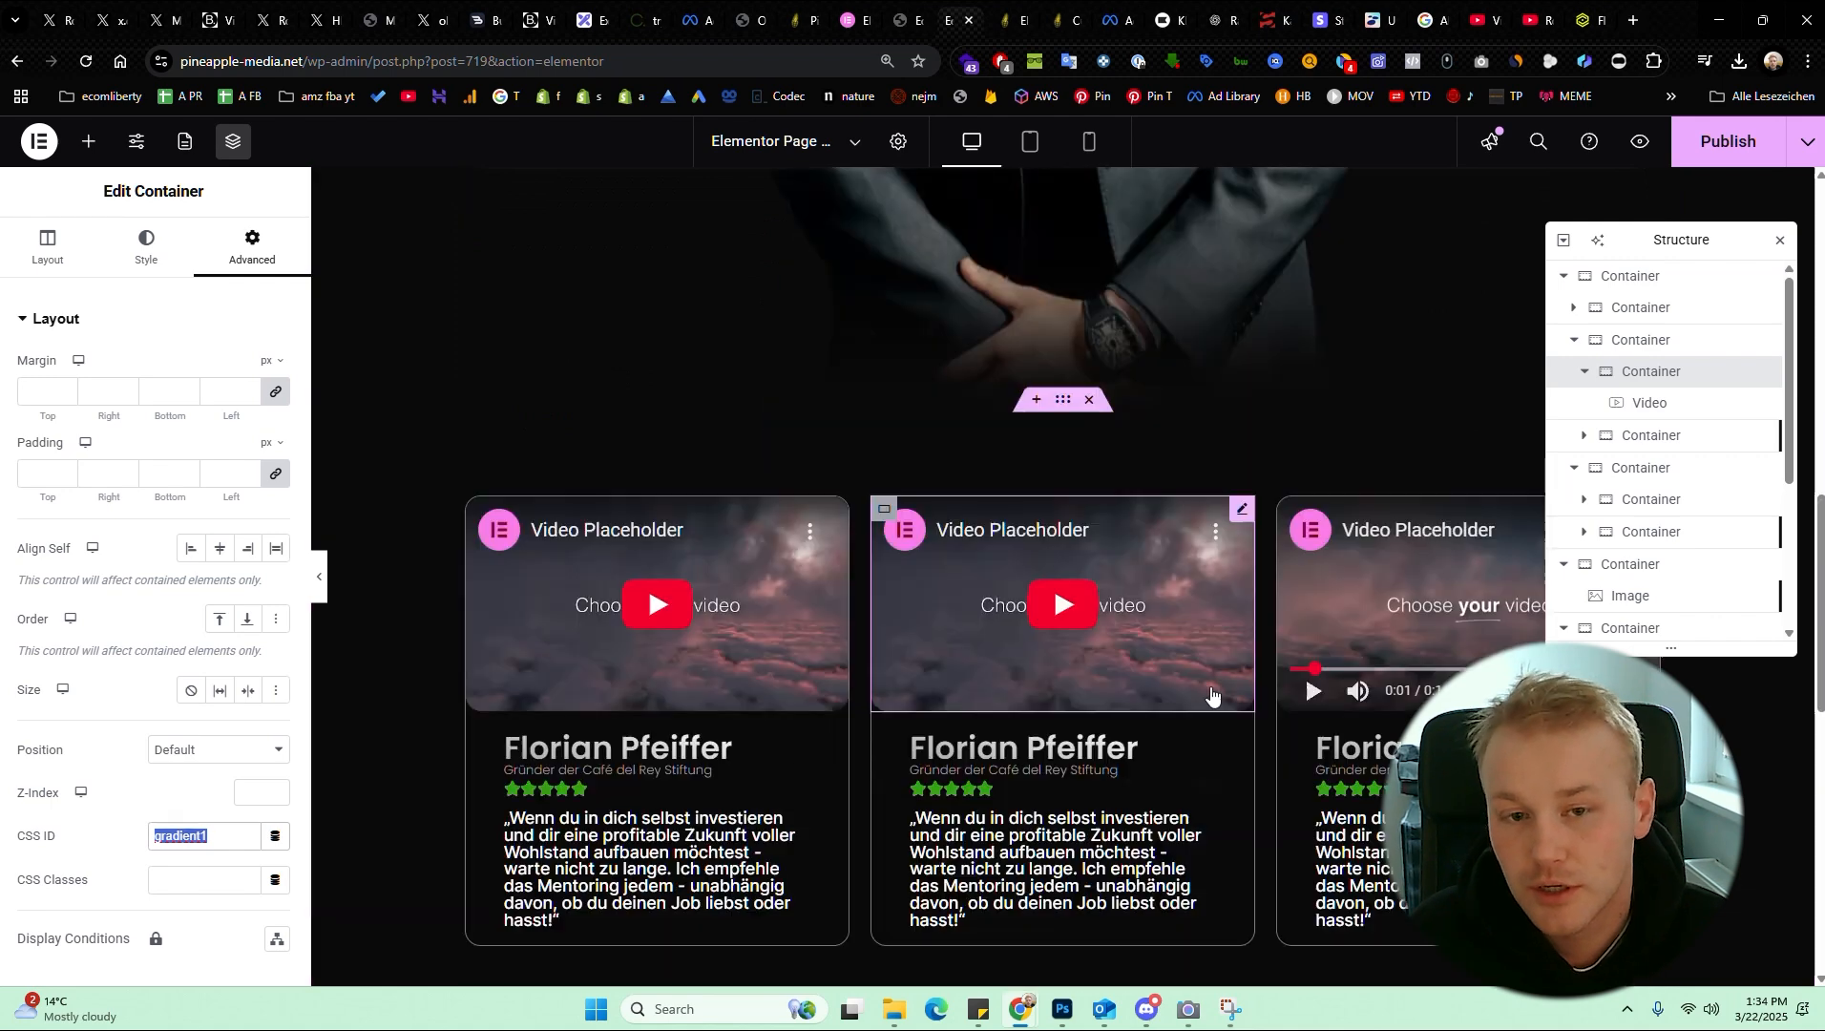
scroll(1210, 695, "down", 2)
scroll(1000, 345, "up", 1)
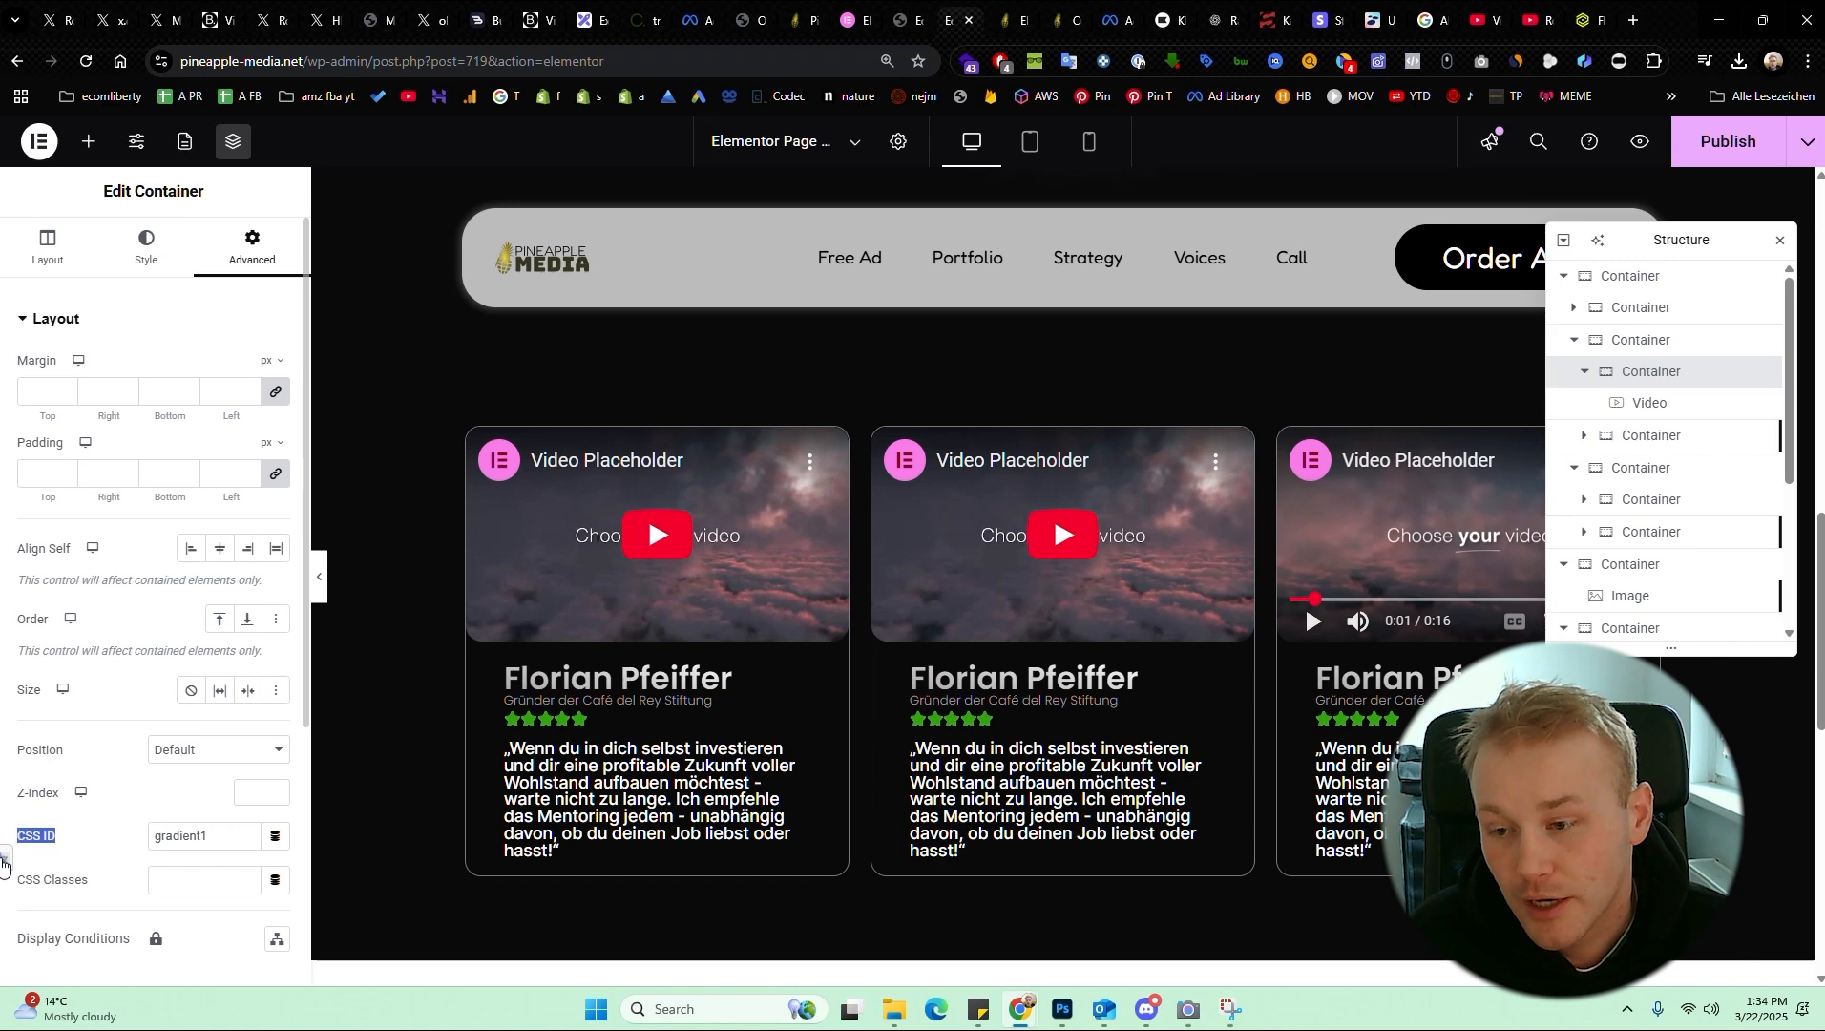
left_click(205, 836)
scroll(779, 553, "up", 6)
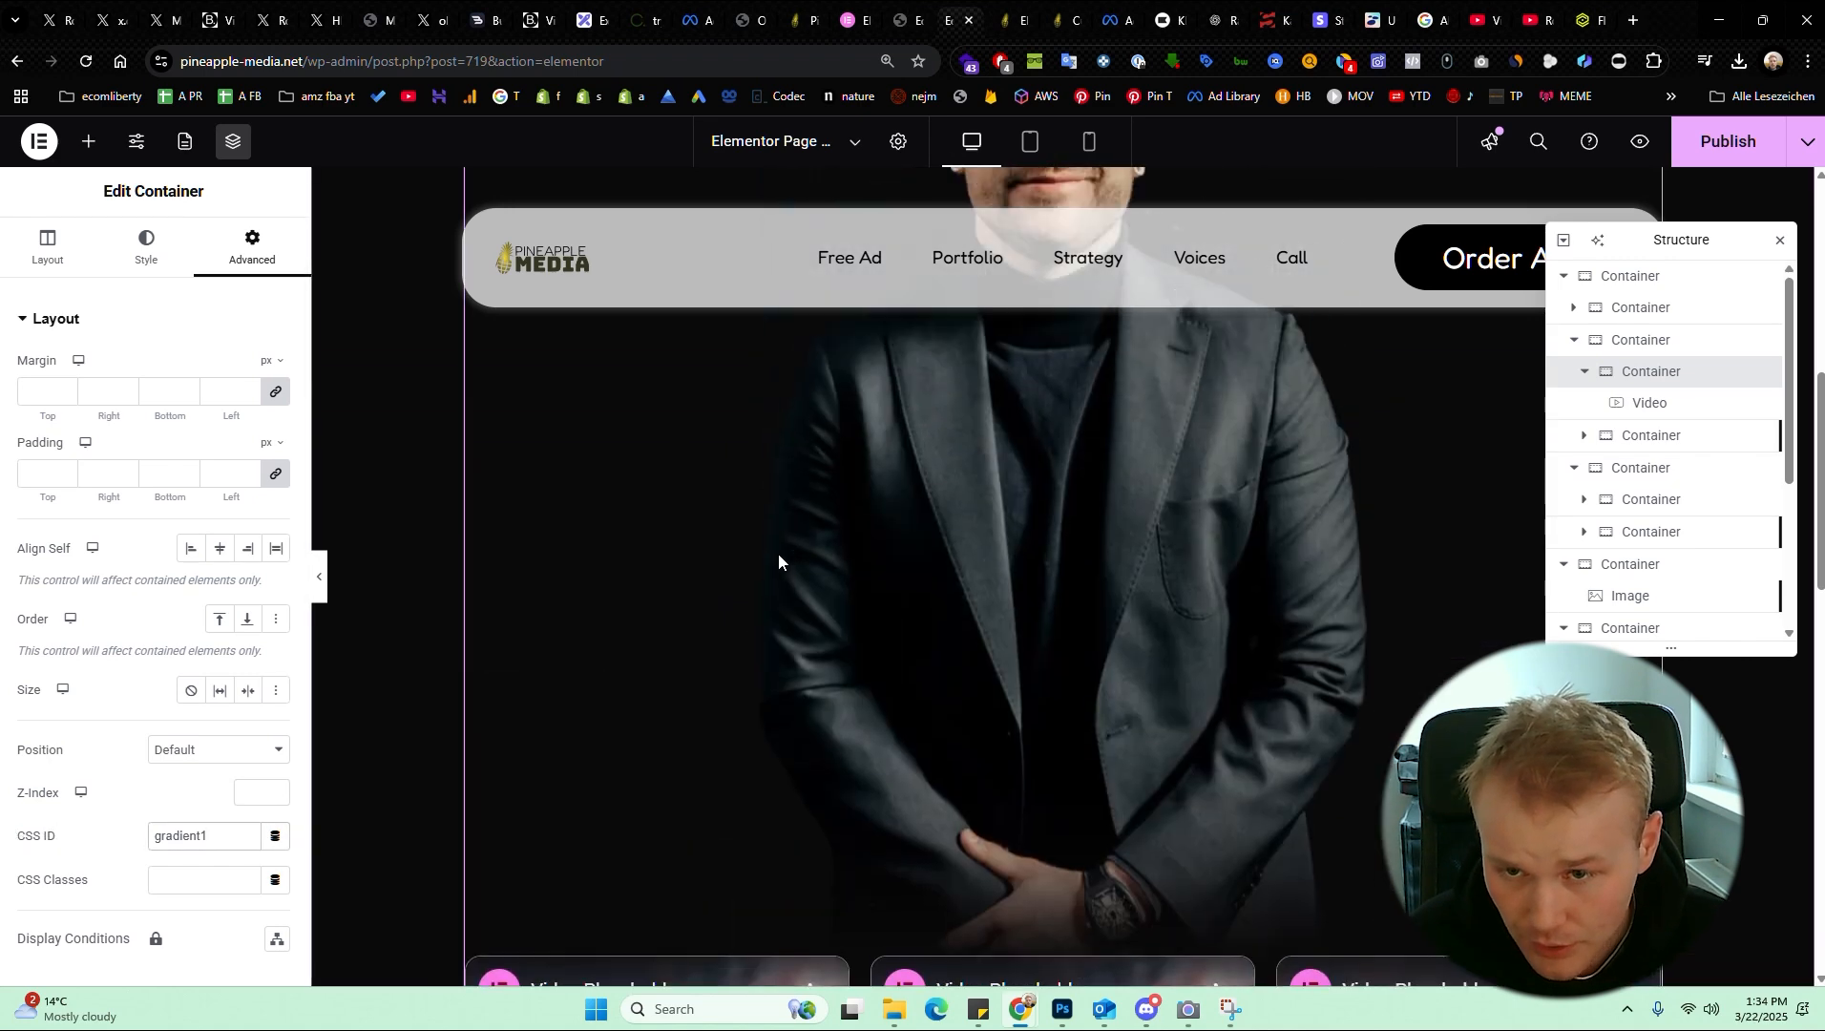
Compare the testimonial cards in the editor and the page preview with the cards on the reference site
scroll(811, 551, "down", 7)
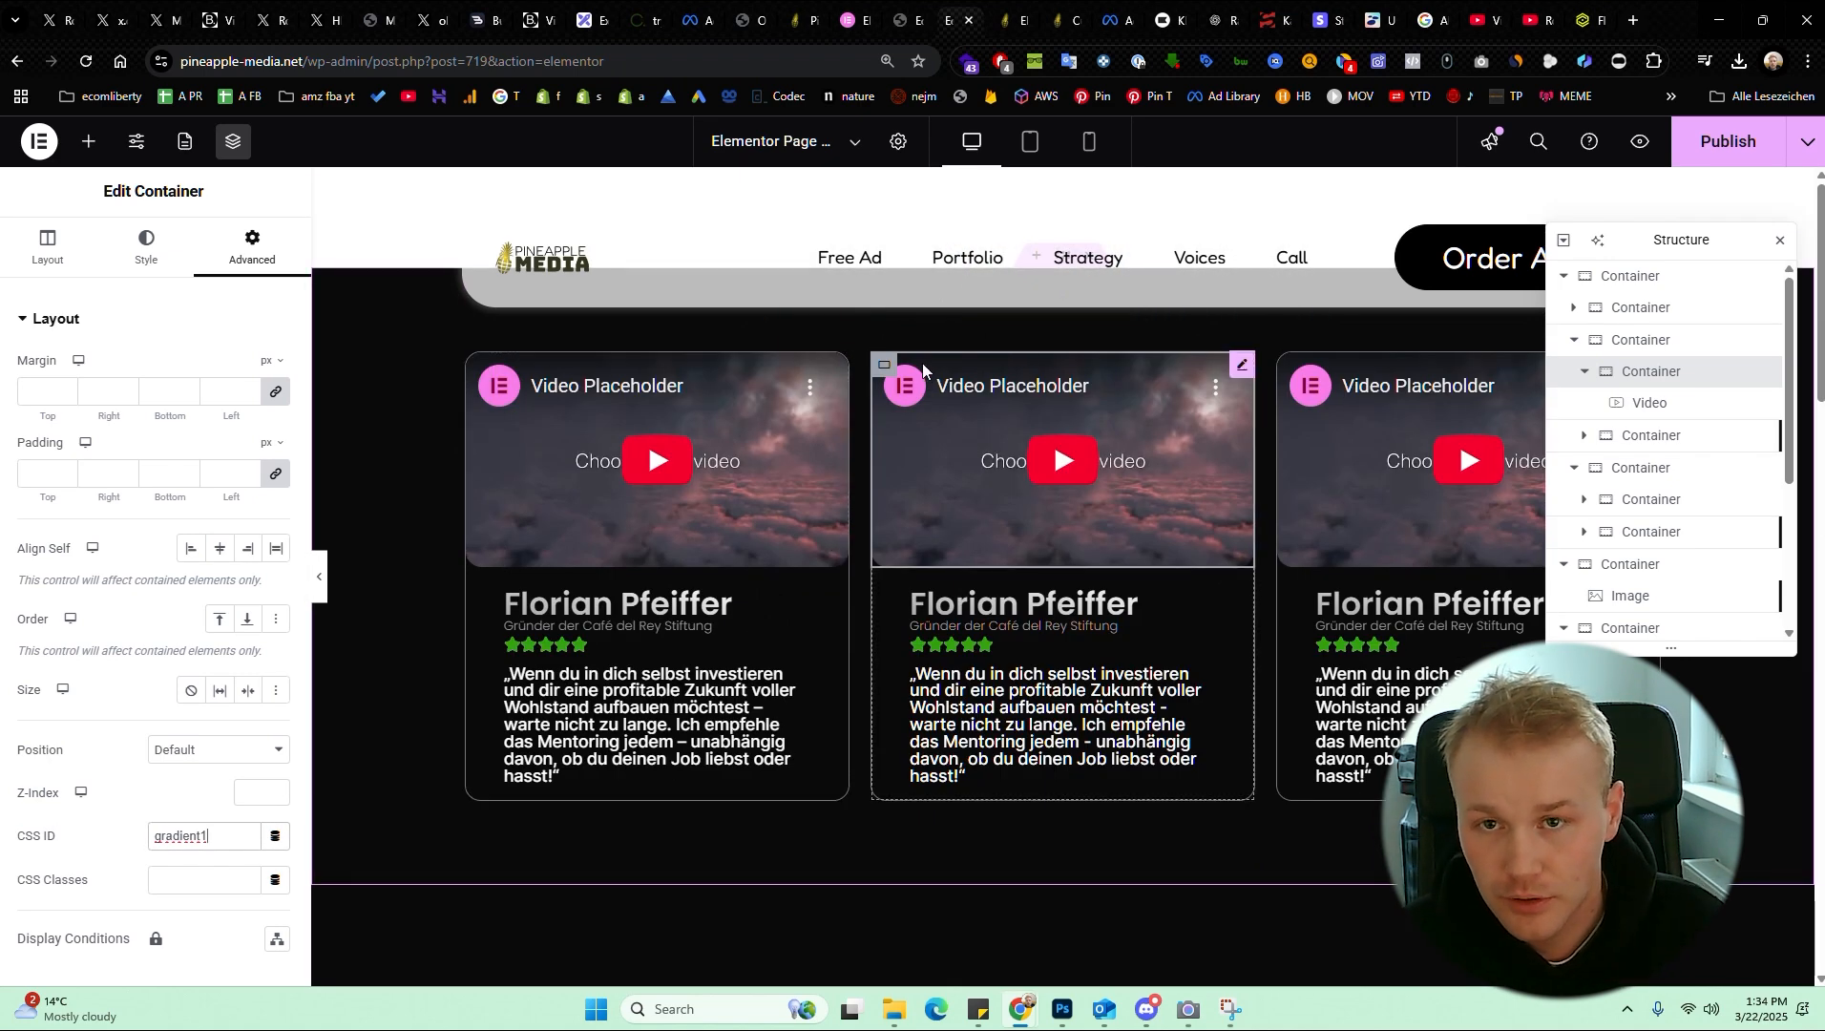
left_click(1064, 21)
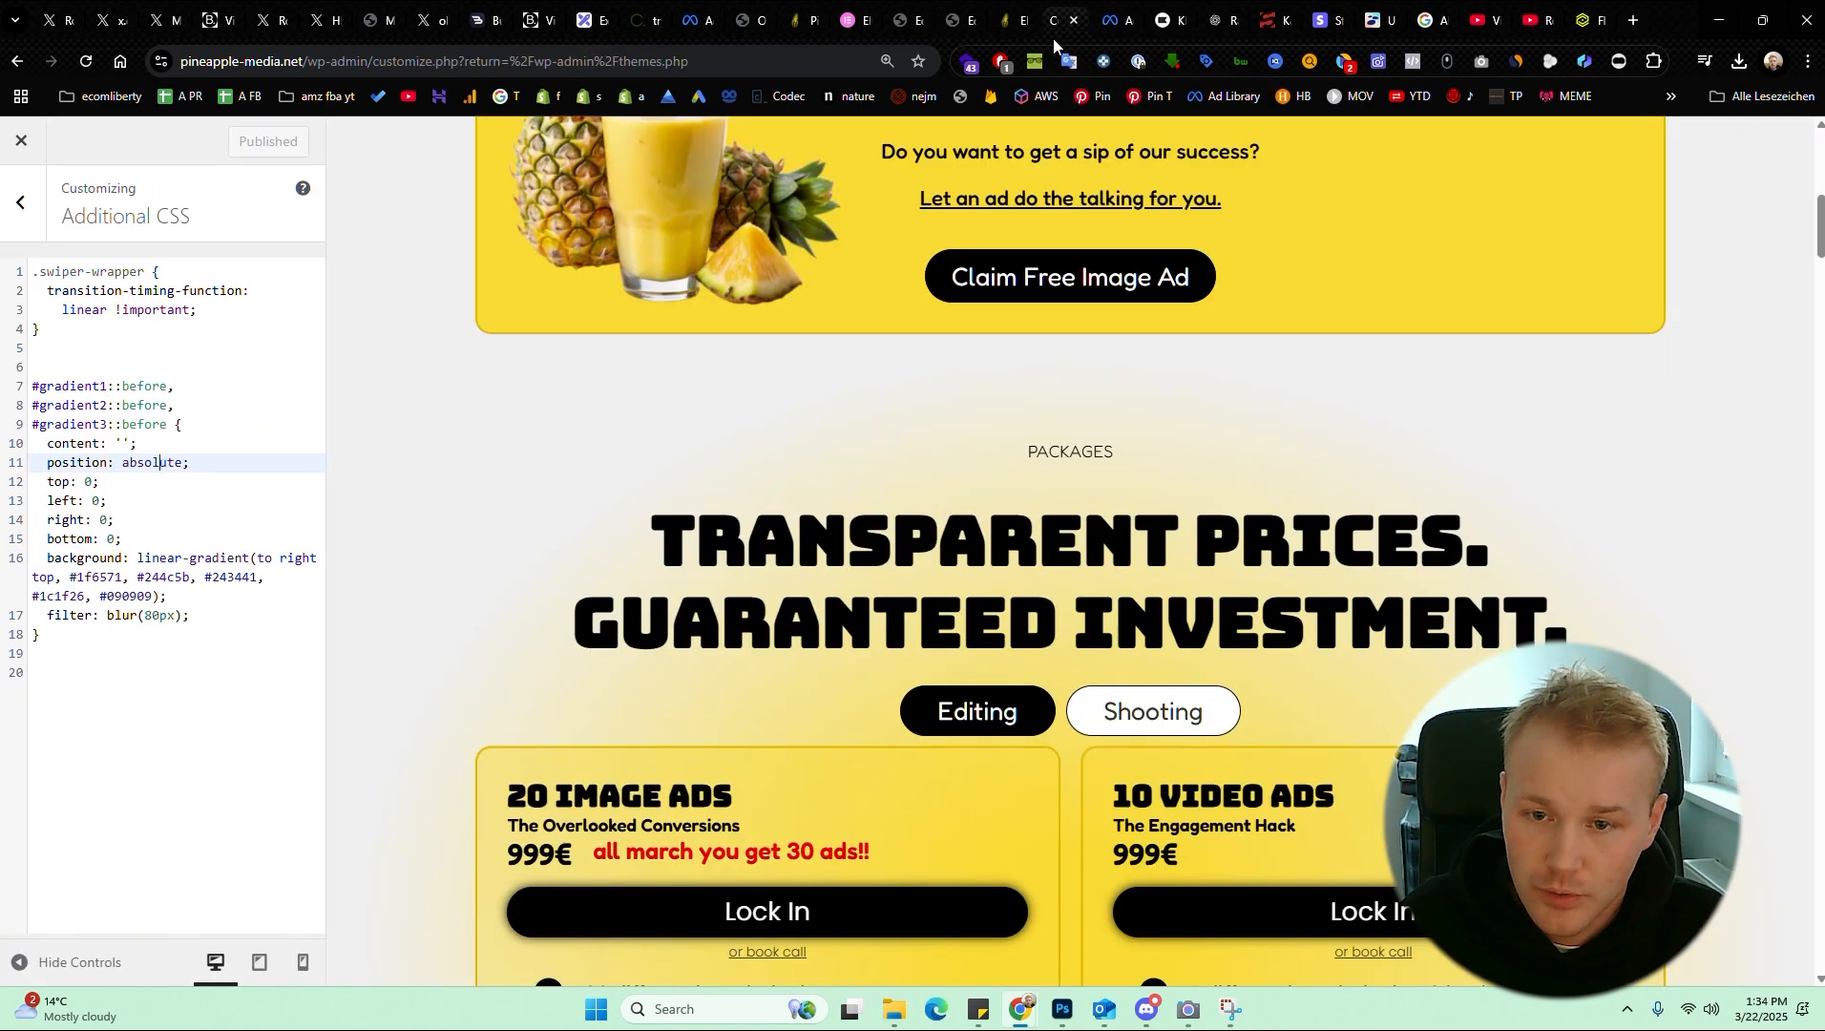
key("ctrl+shift+Tab")
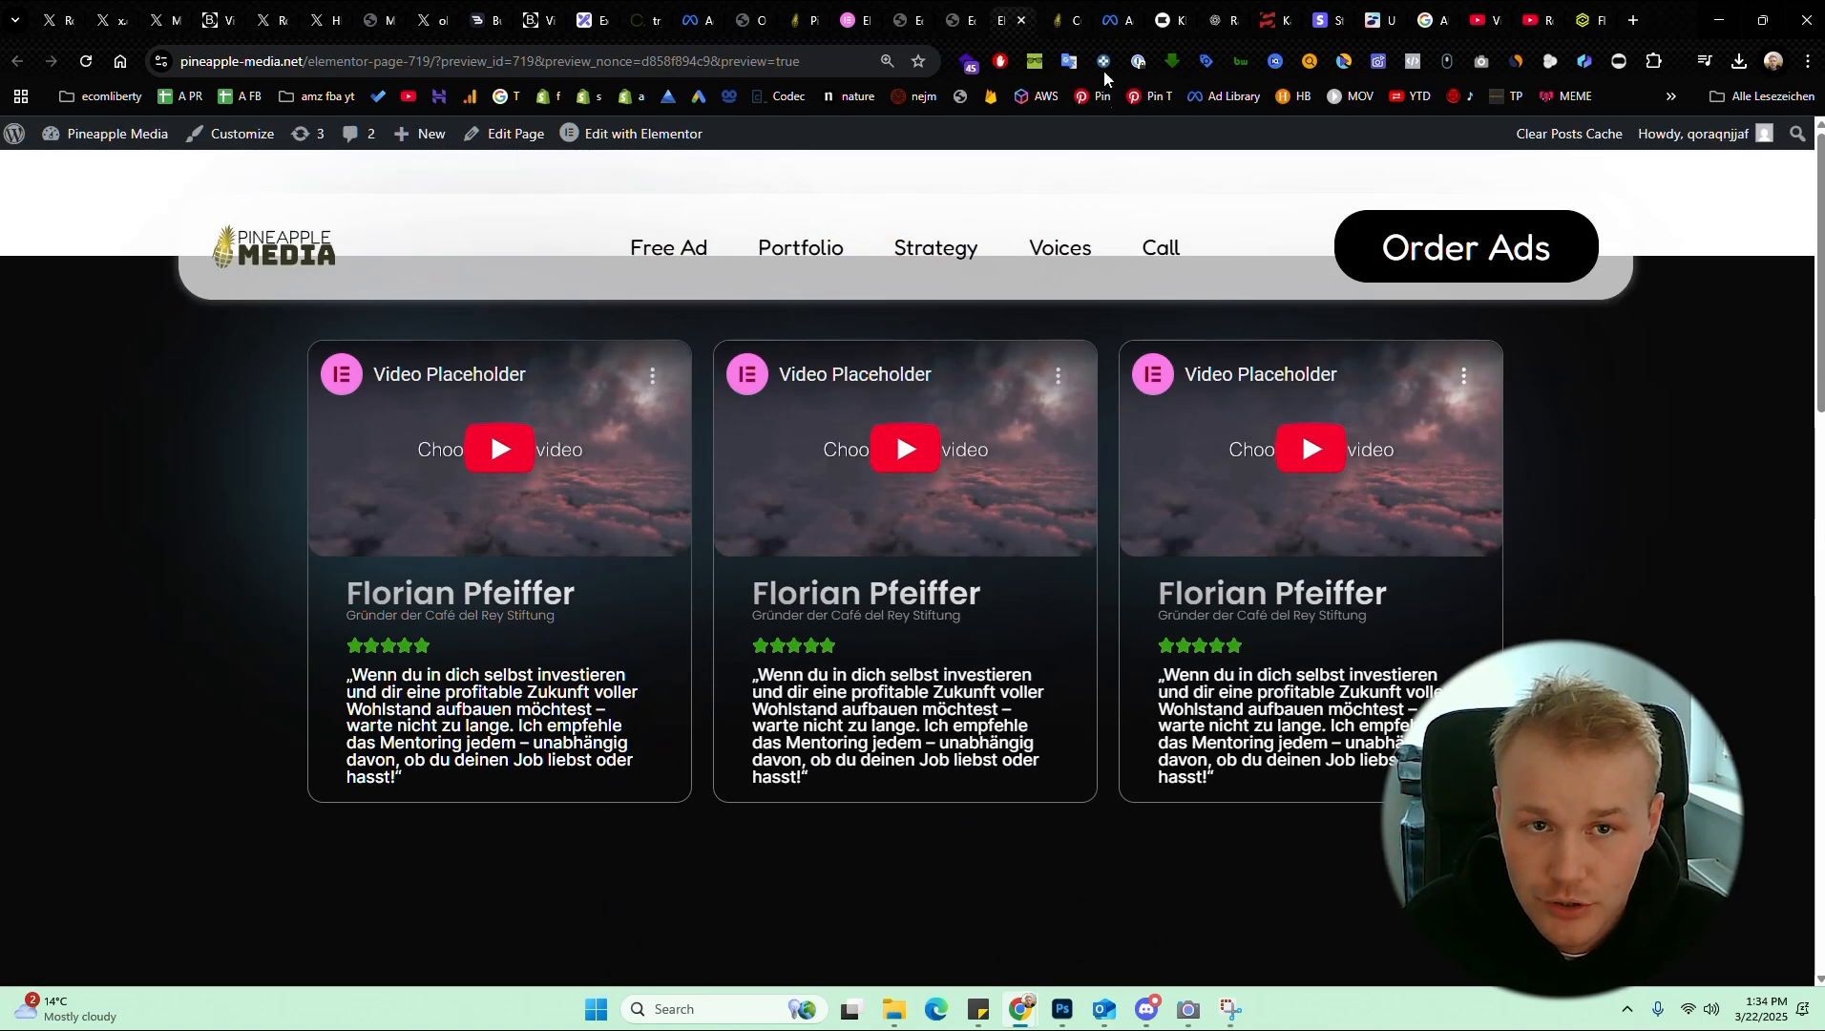
left_click(1584, 19)
scroll(1327, 462, "up", 1)
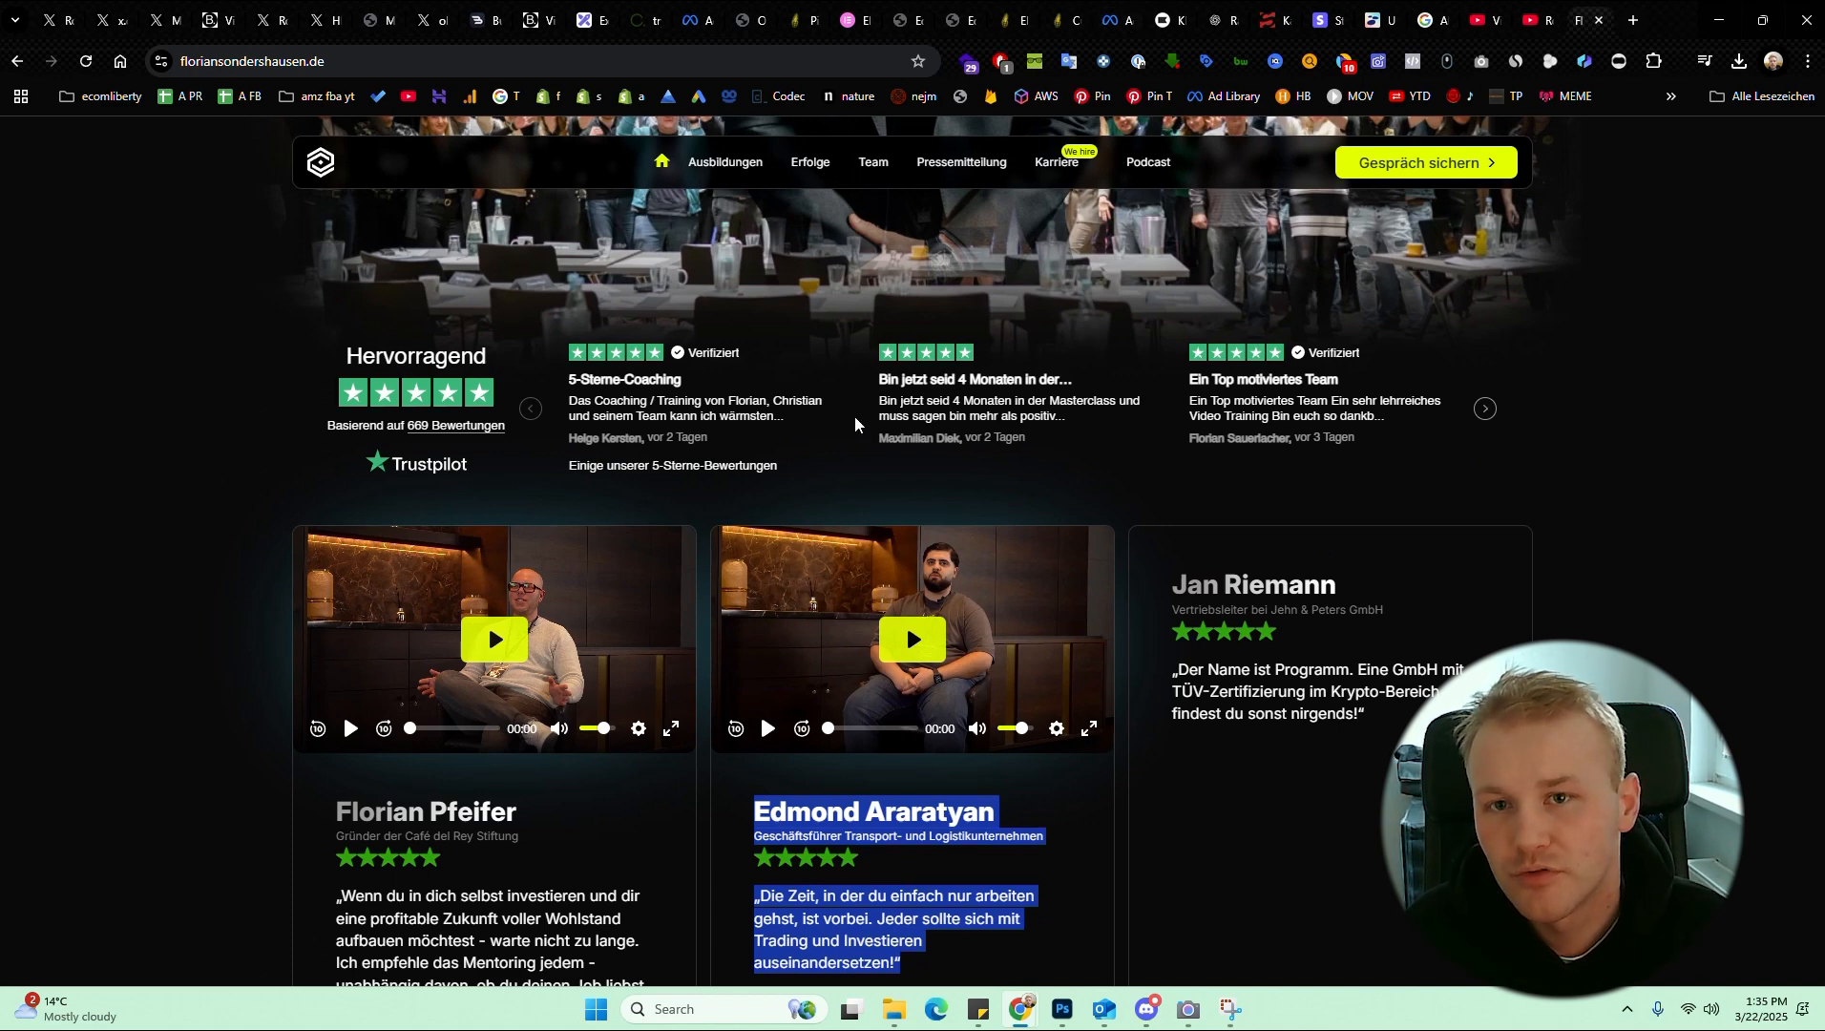
Examine the blur filter value in the theme's Additional CSS, then review the portrait and testimonial cards in the page preview
left_click(1060, 19)
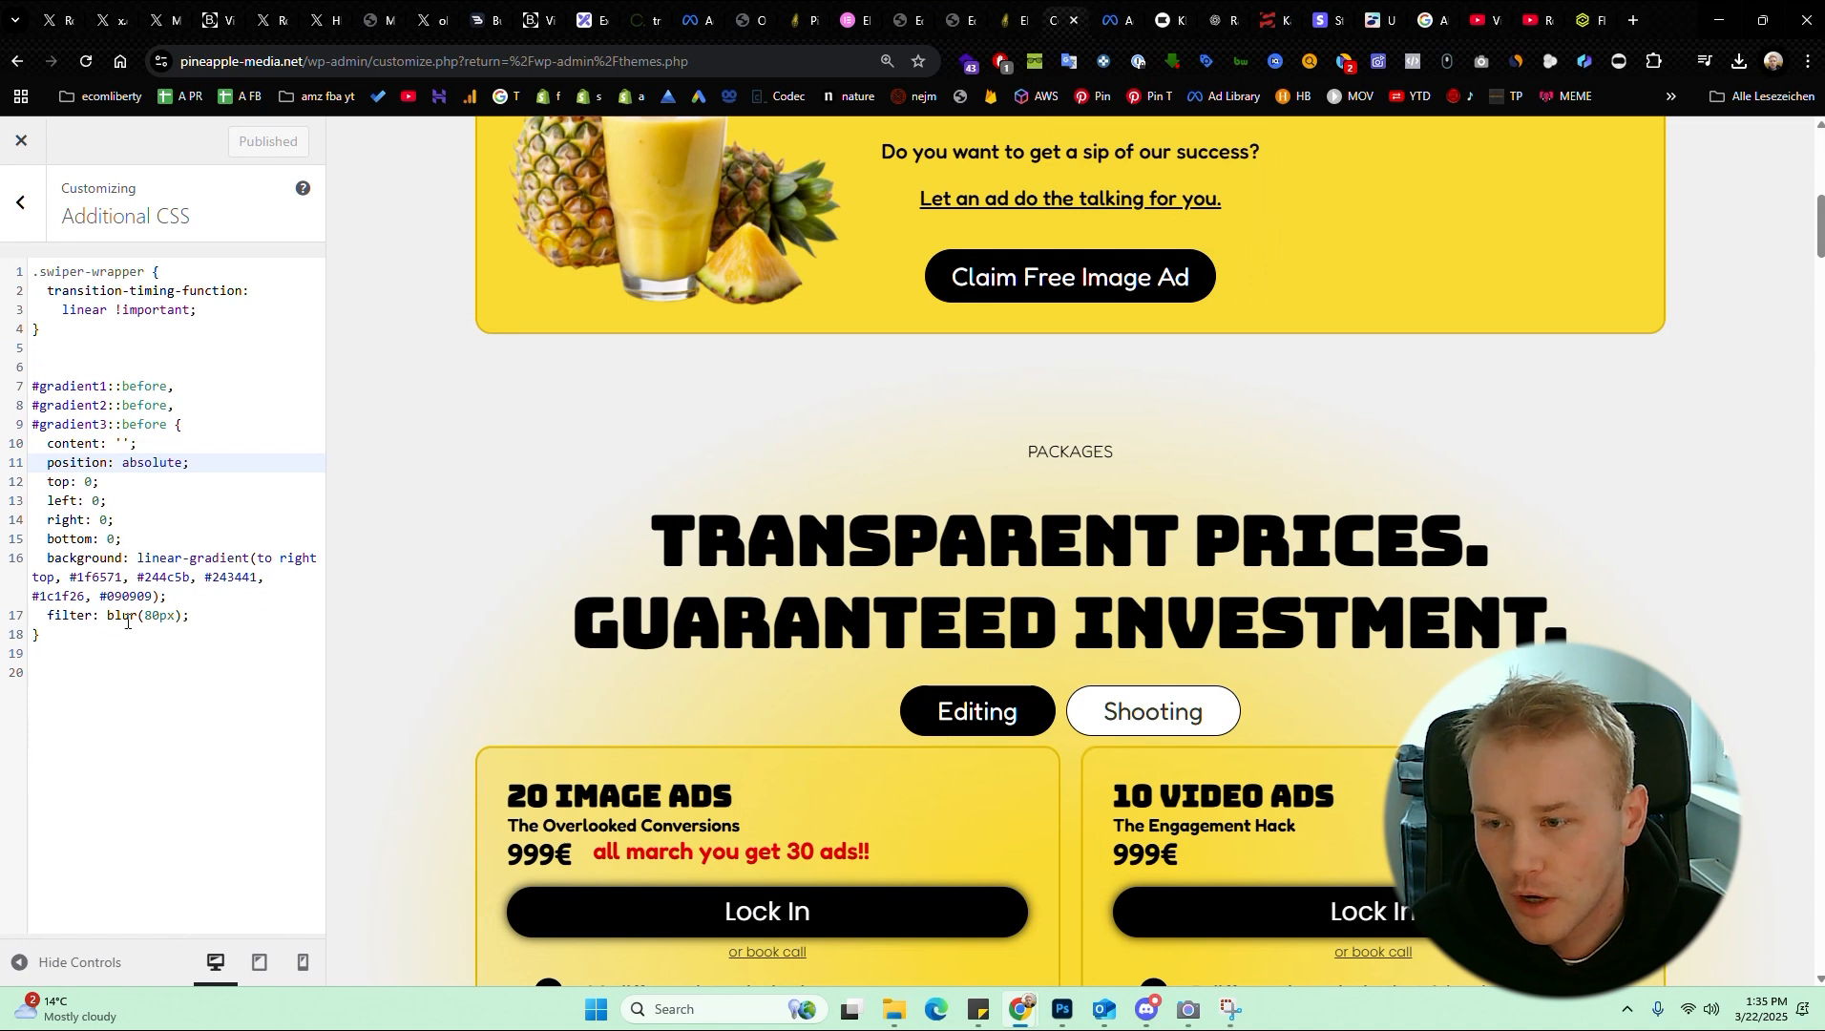
left_click_drag(153, 616, 161, 616)
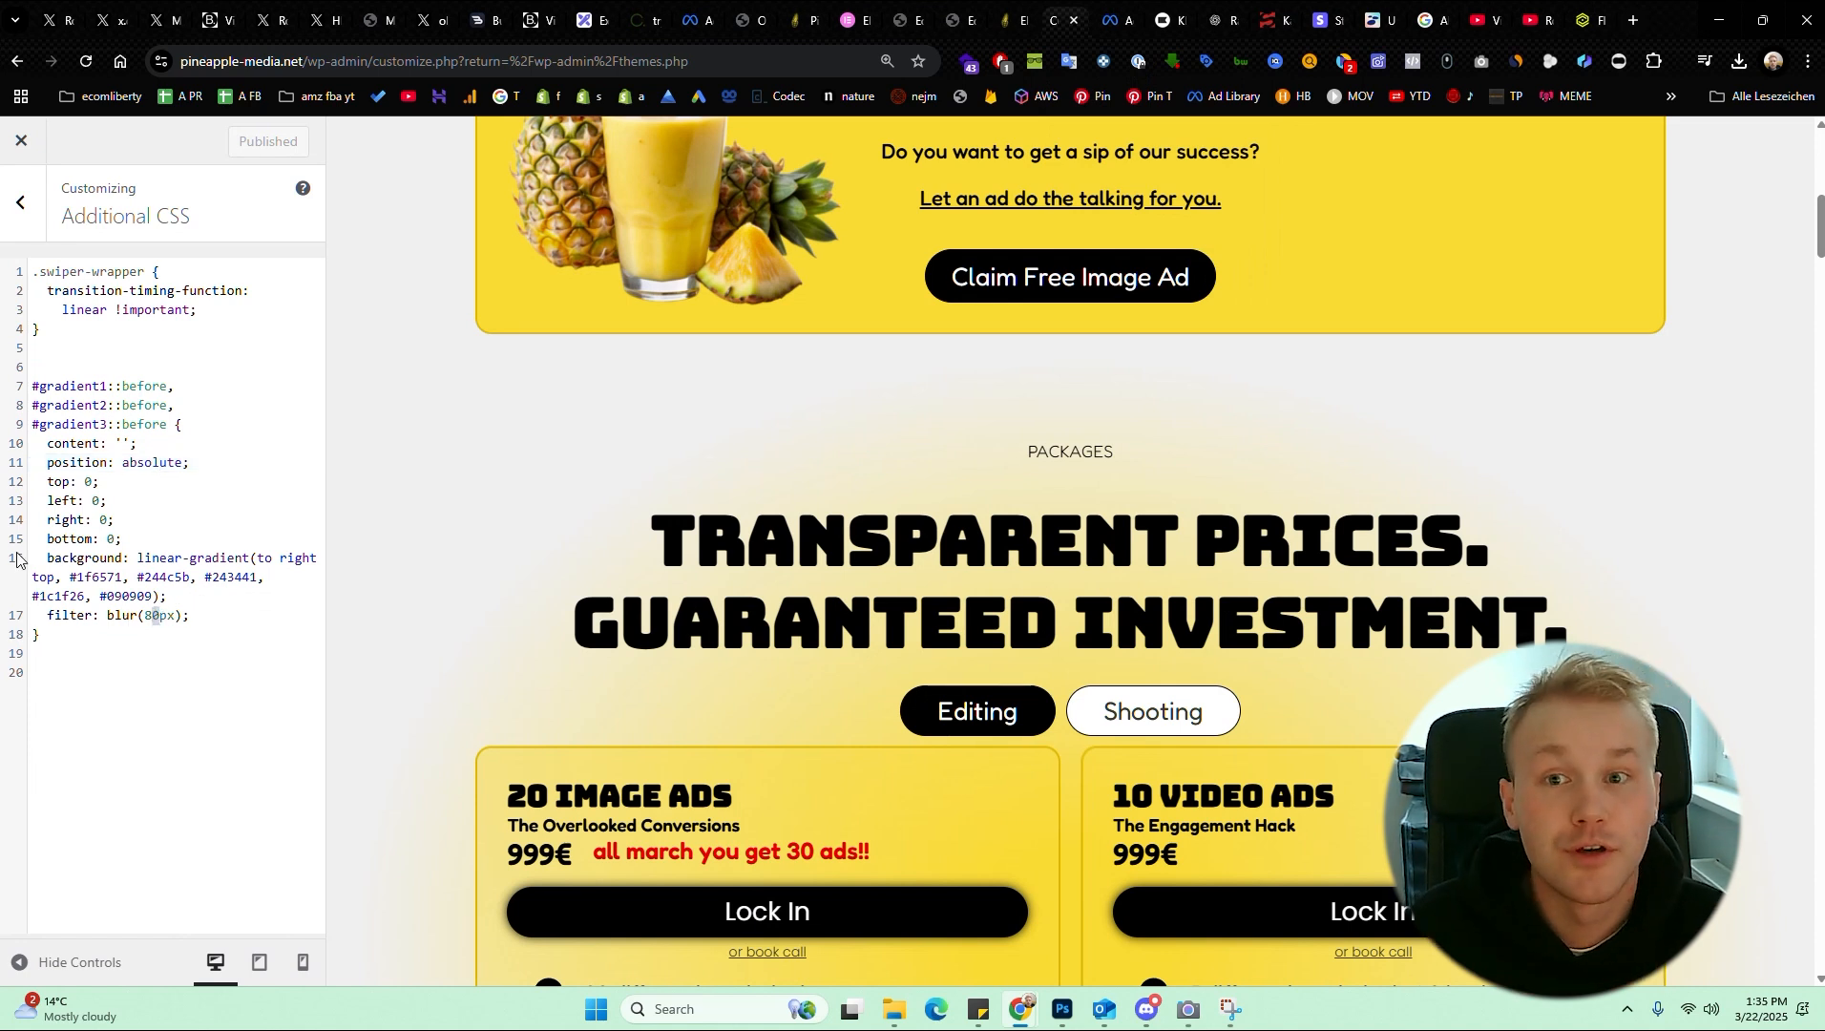
left_click(1038, 35)
scroll(1133, 441, "up", 4)
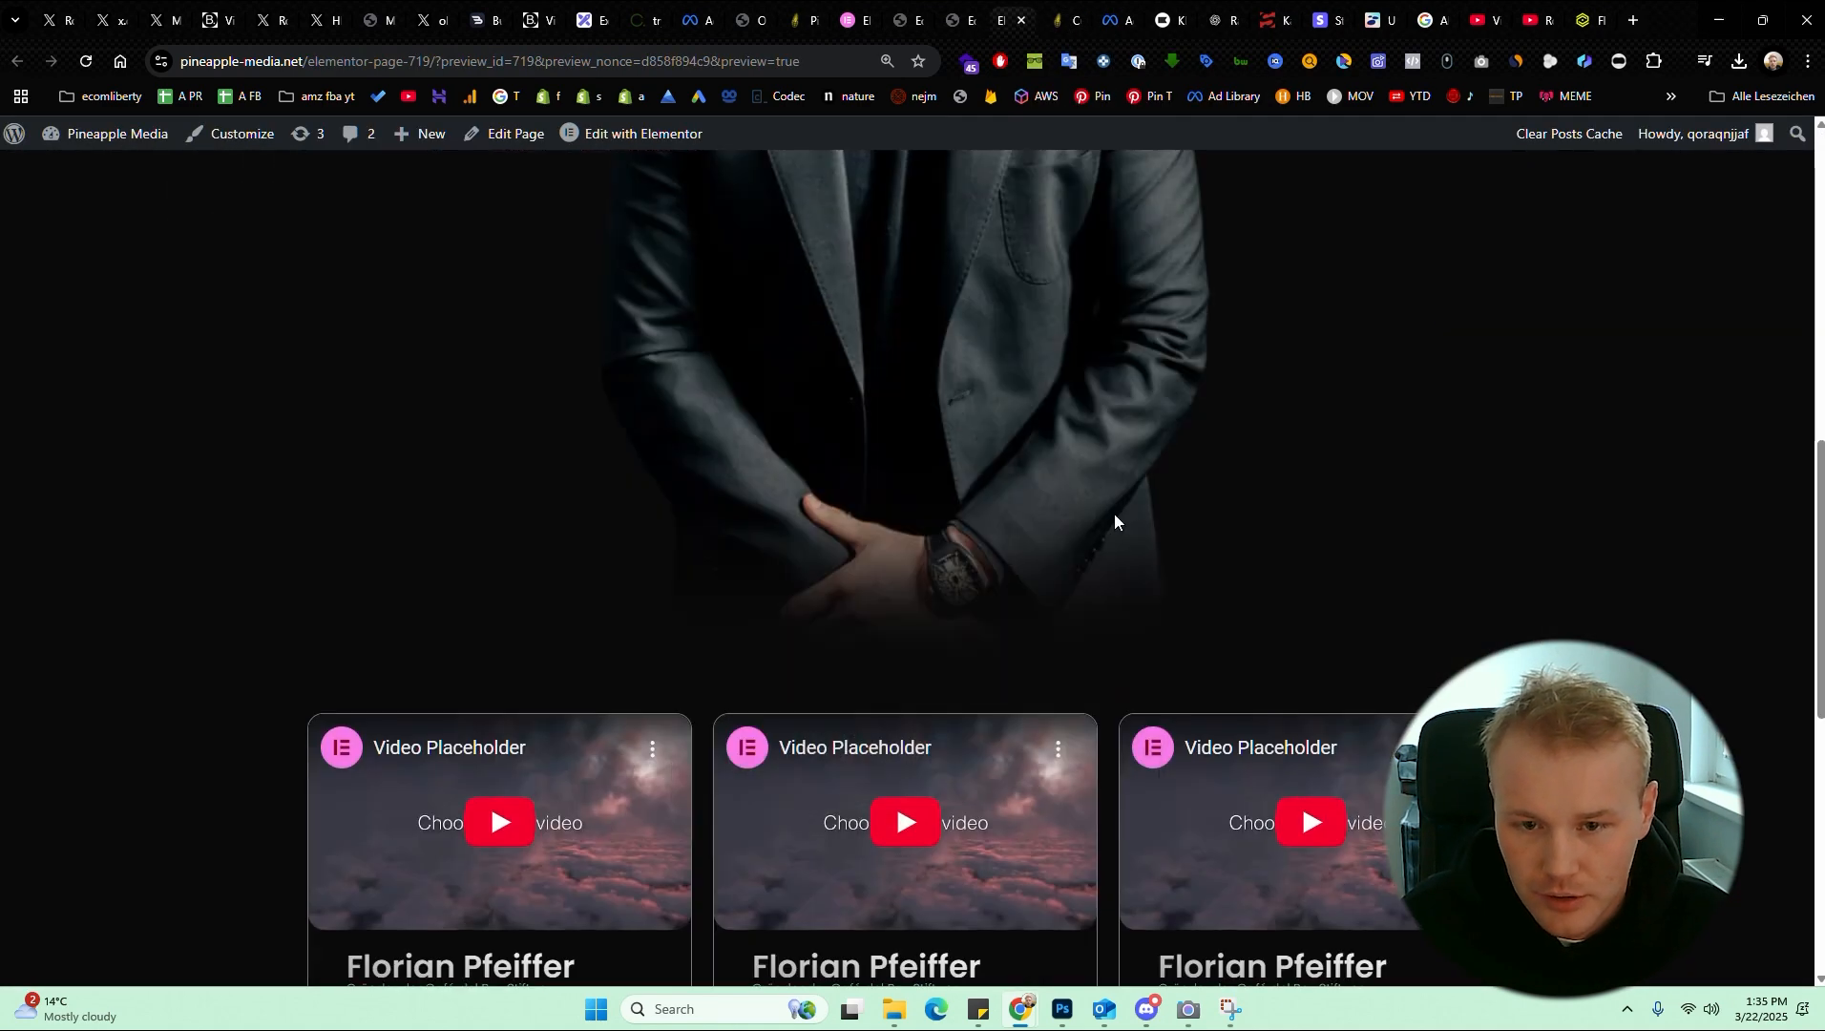
scroll(1117, 515, "down", 4)
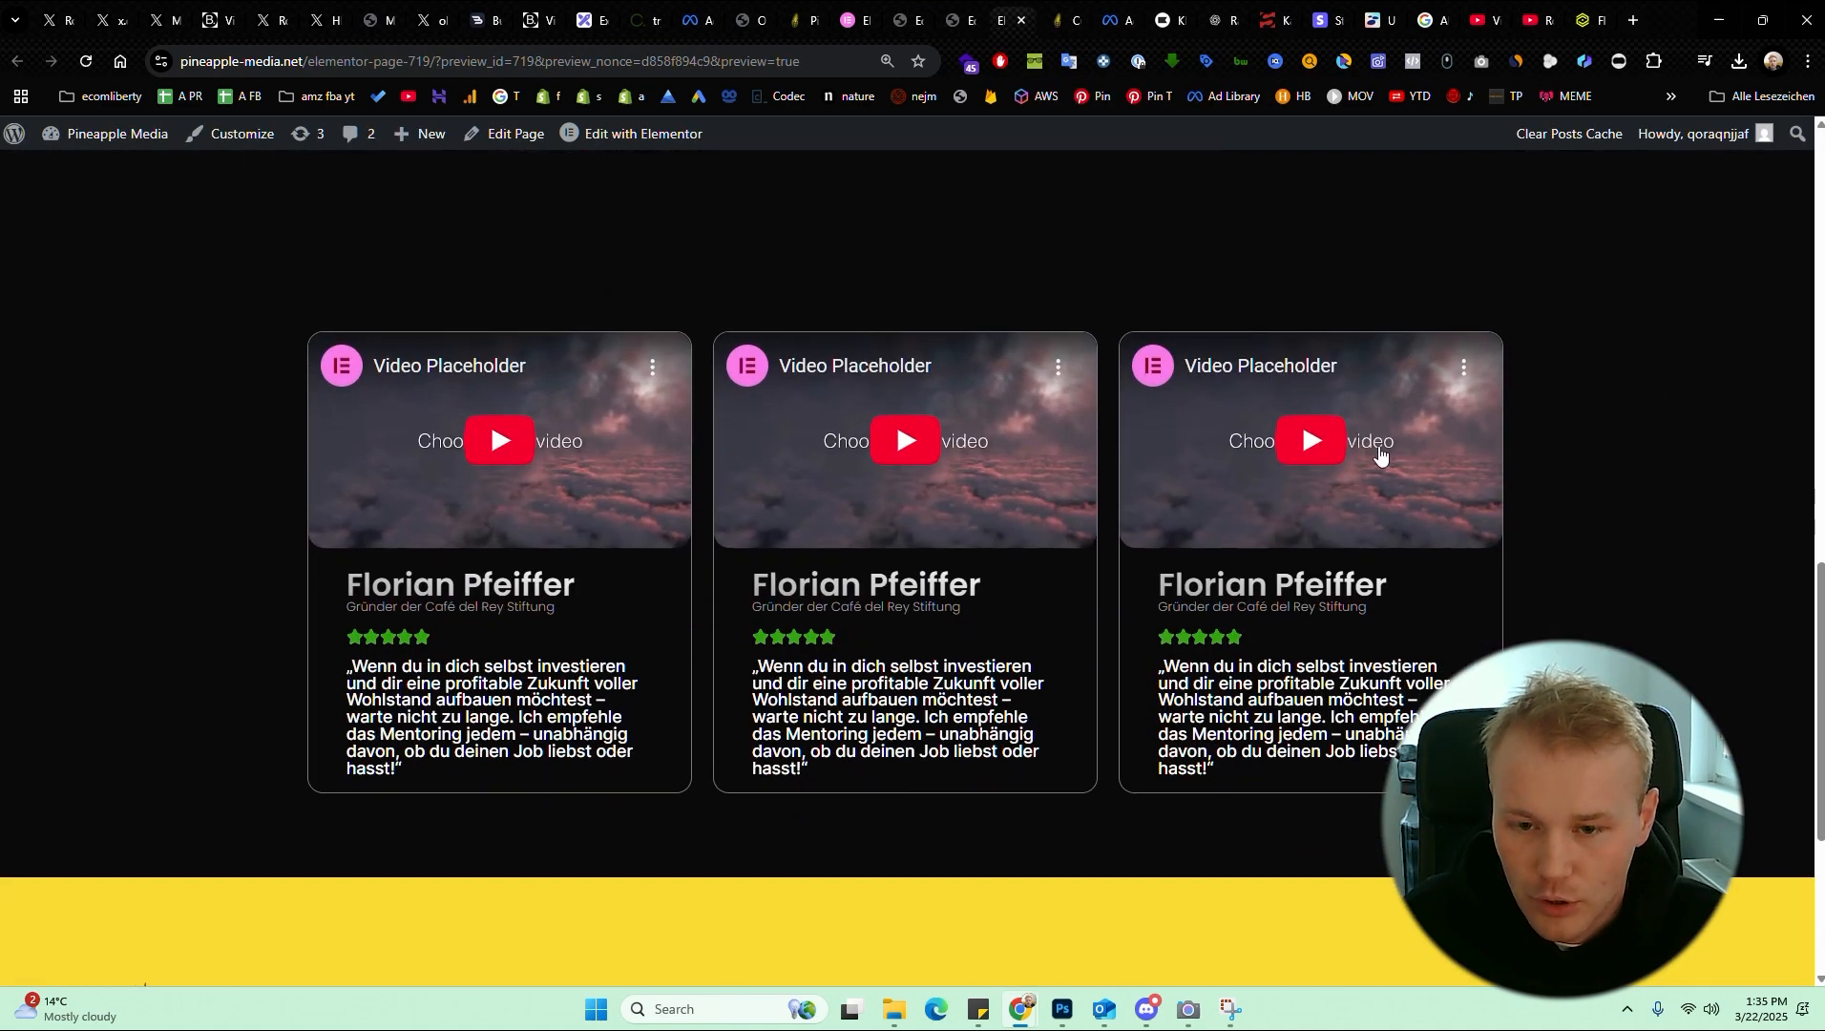
scroll(1282, 563, "up", 4)
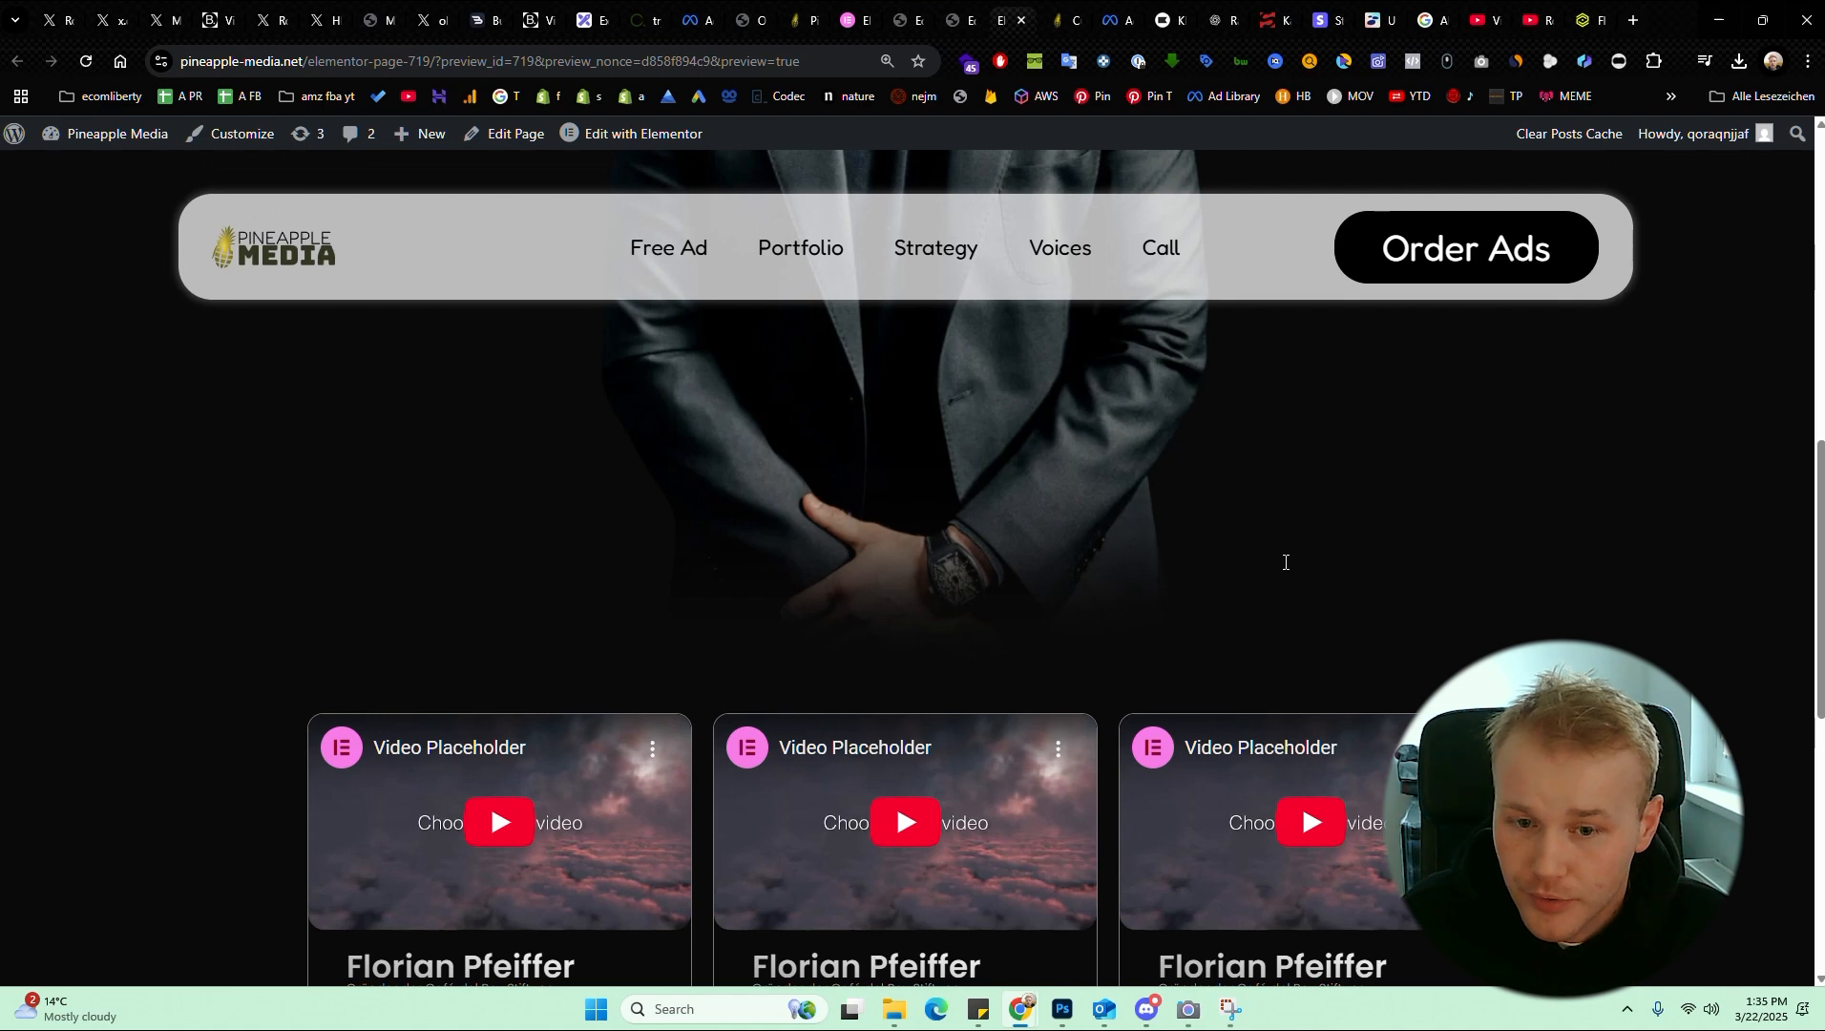
Compare the CSS ID of the selected video container with the three gradient ::before selectors in the Additional CSS
key("ctrl+Tab")
key("ctrl+shift+Tab")
key("ctrl+shift+Tab")
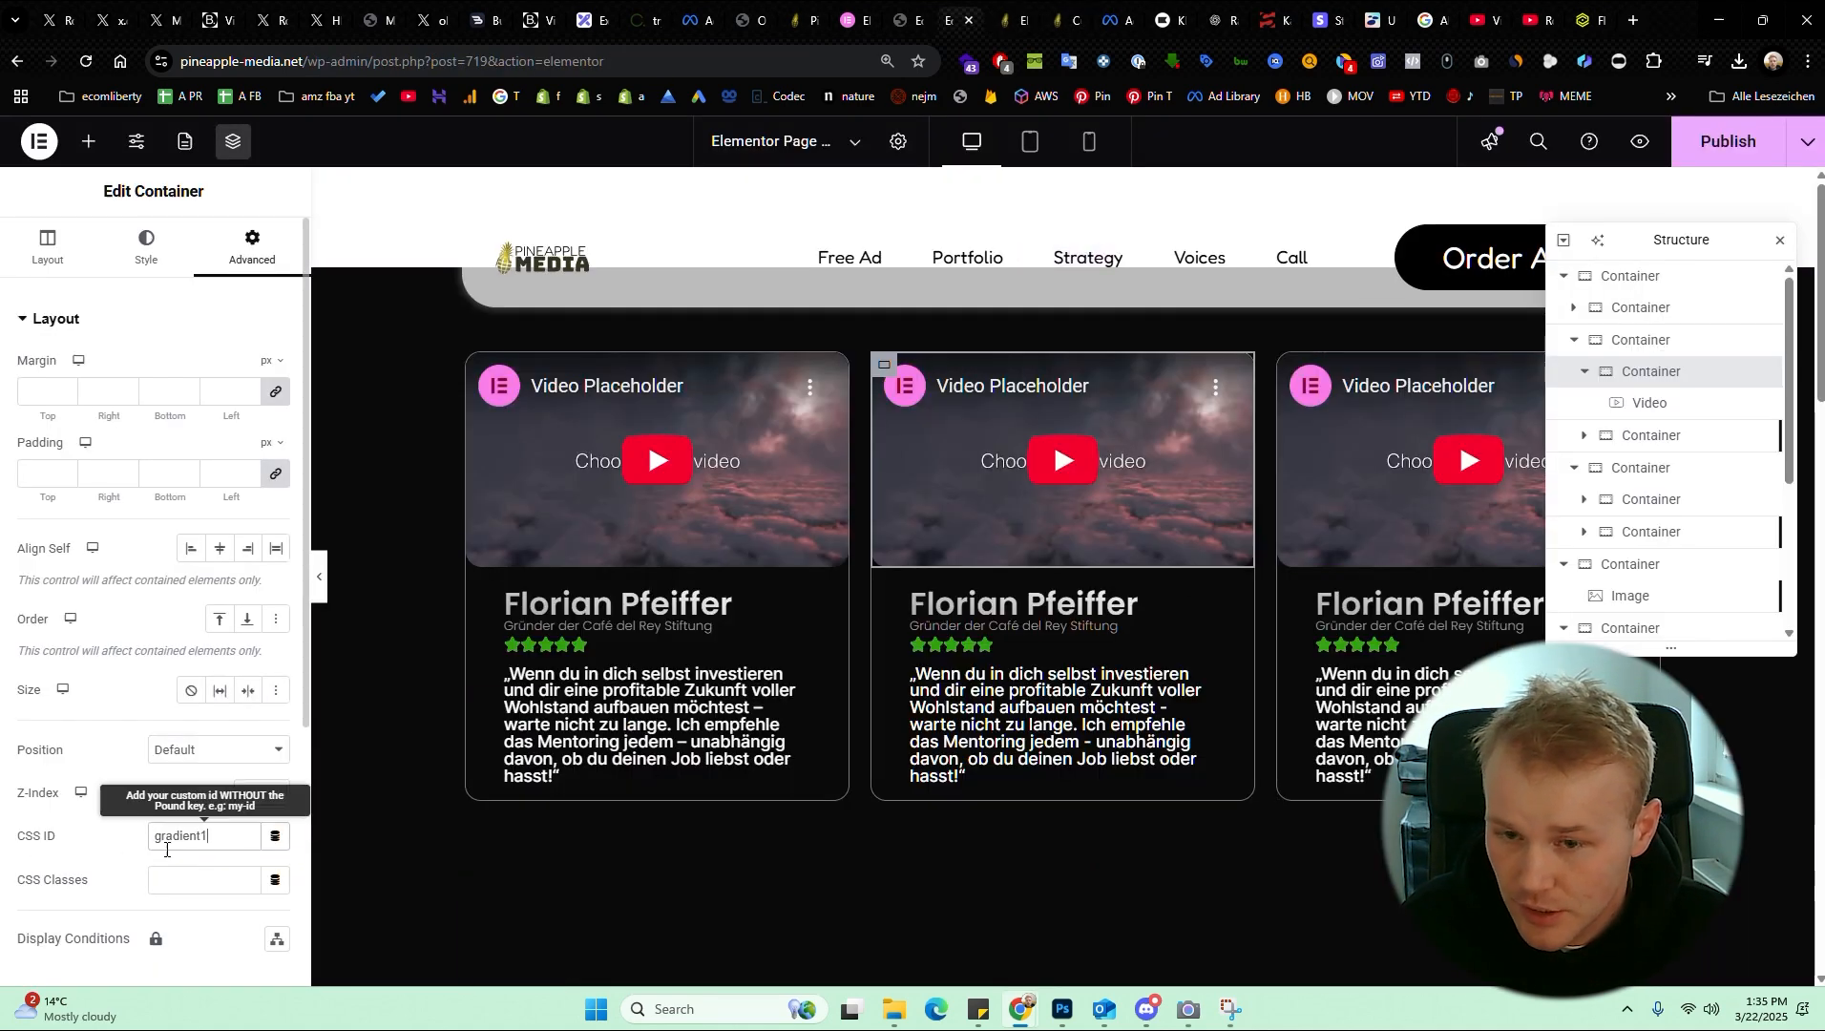
key("ctrl+a")
key("ctrl+Tab")
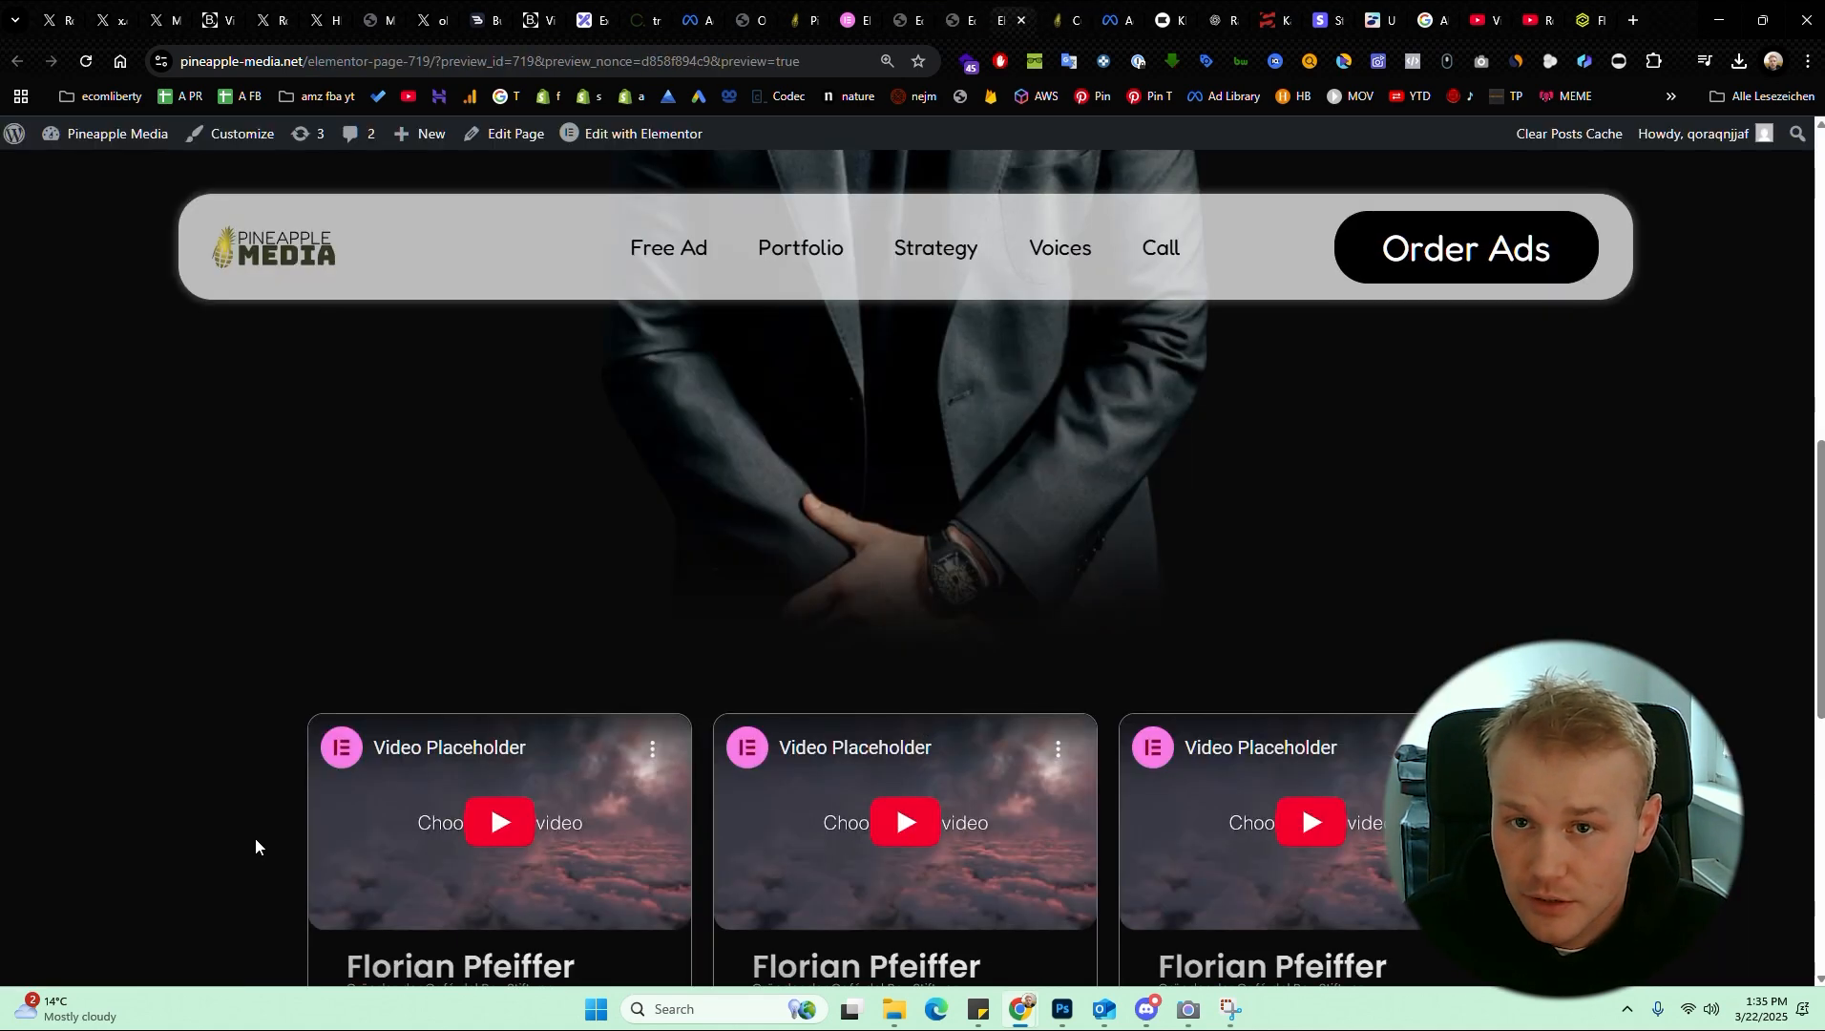
key("ctrl+Tab")
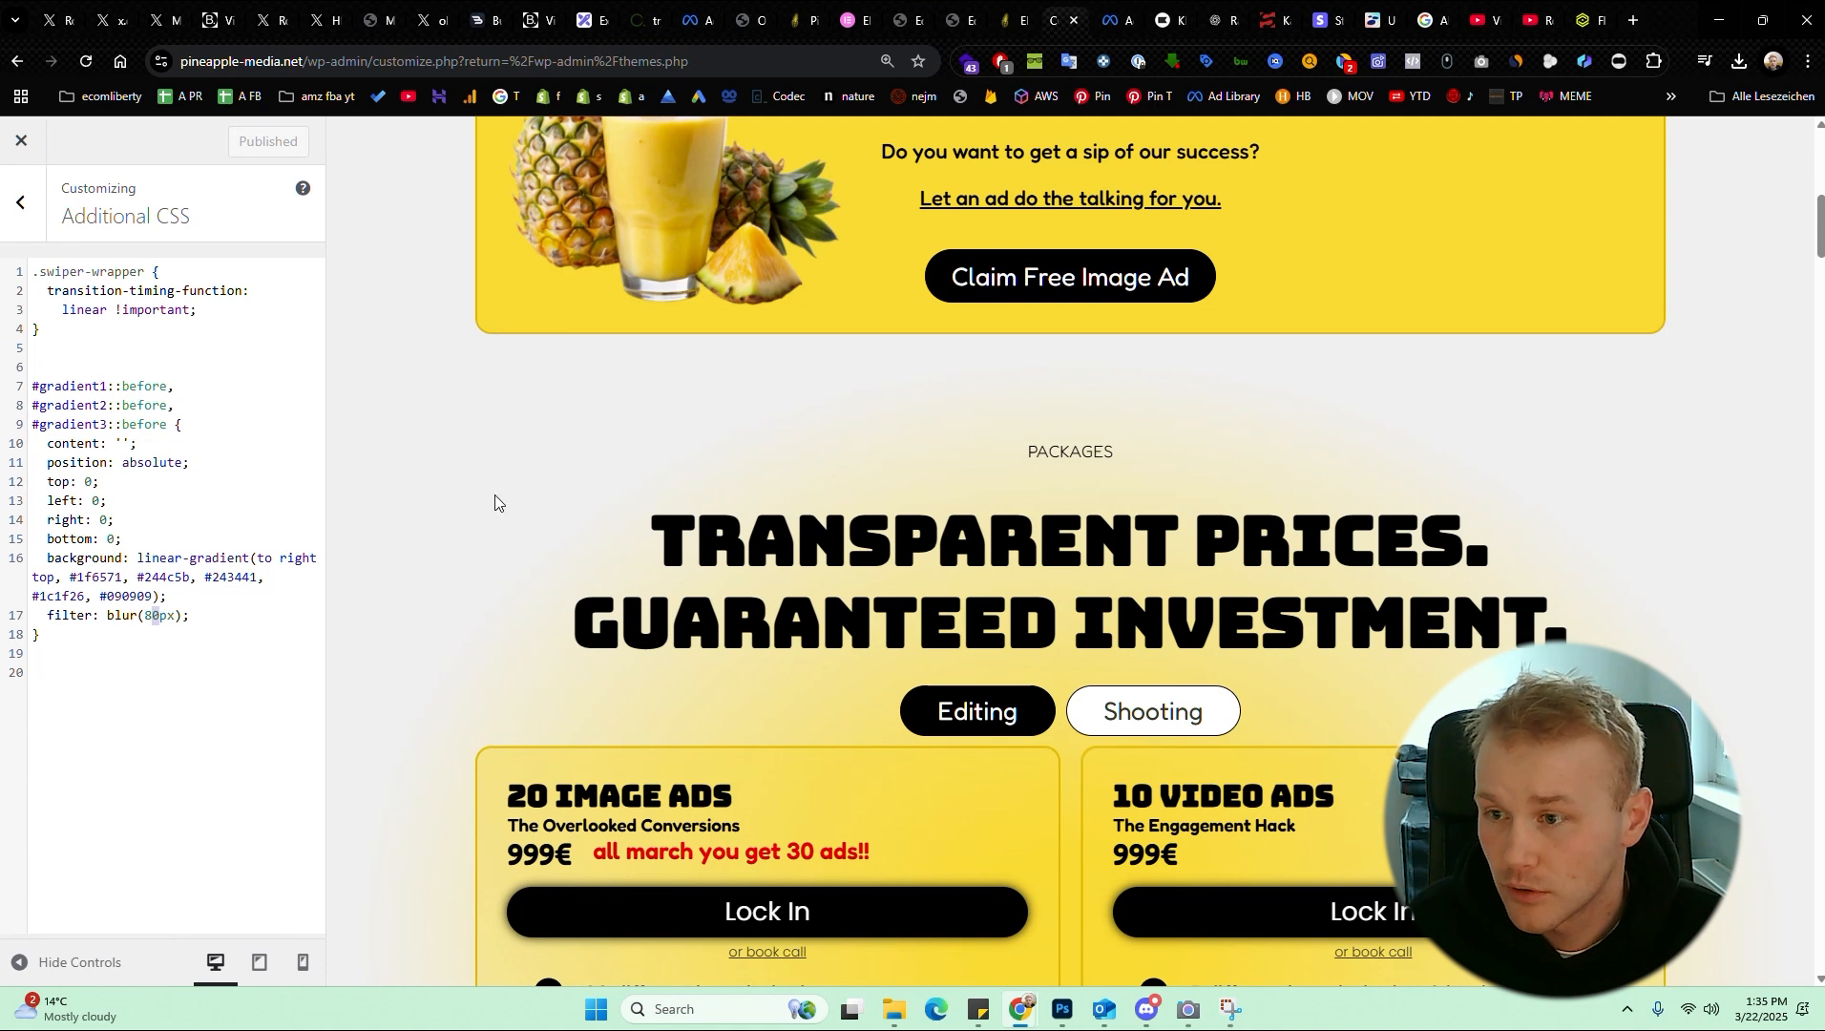
left_click_drag(109, 386, 43, 386)
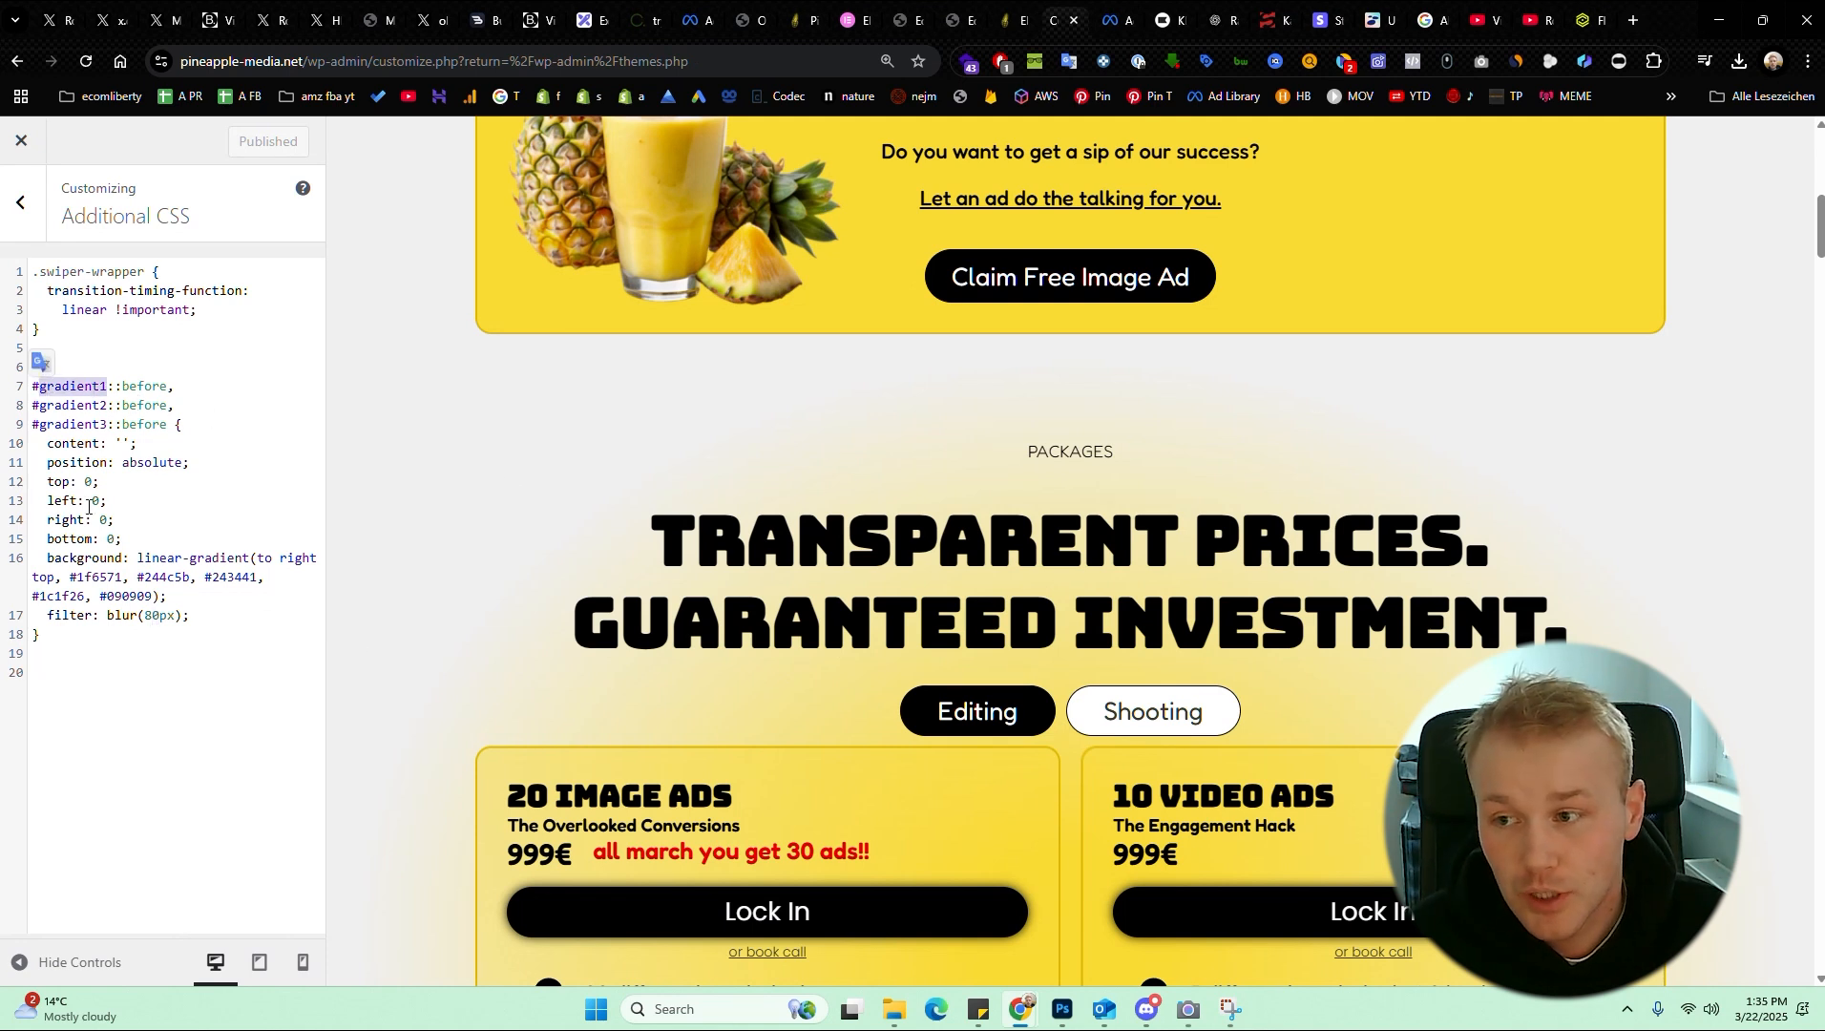
left_click(107, 425)
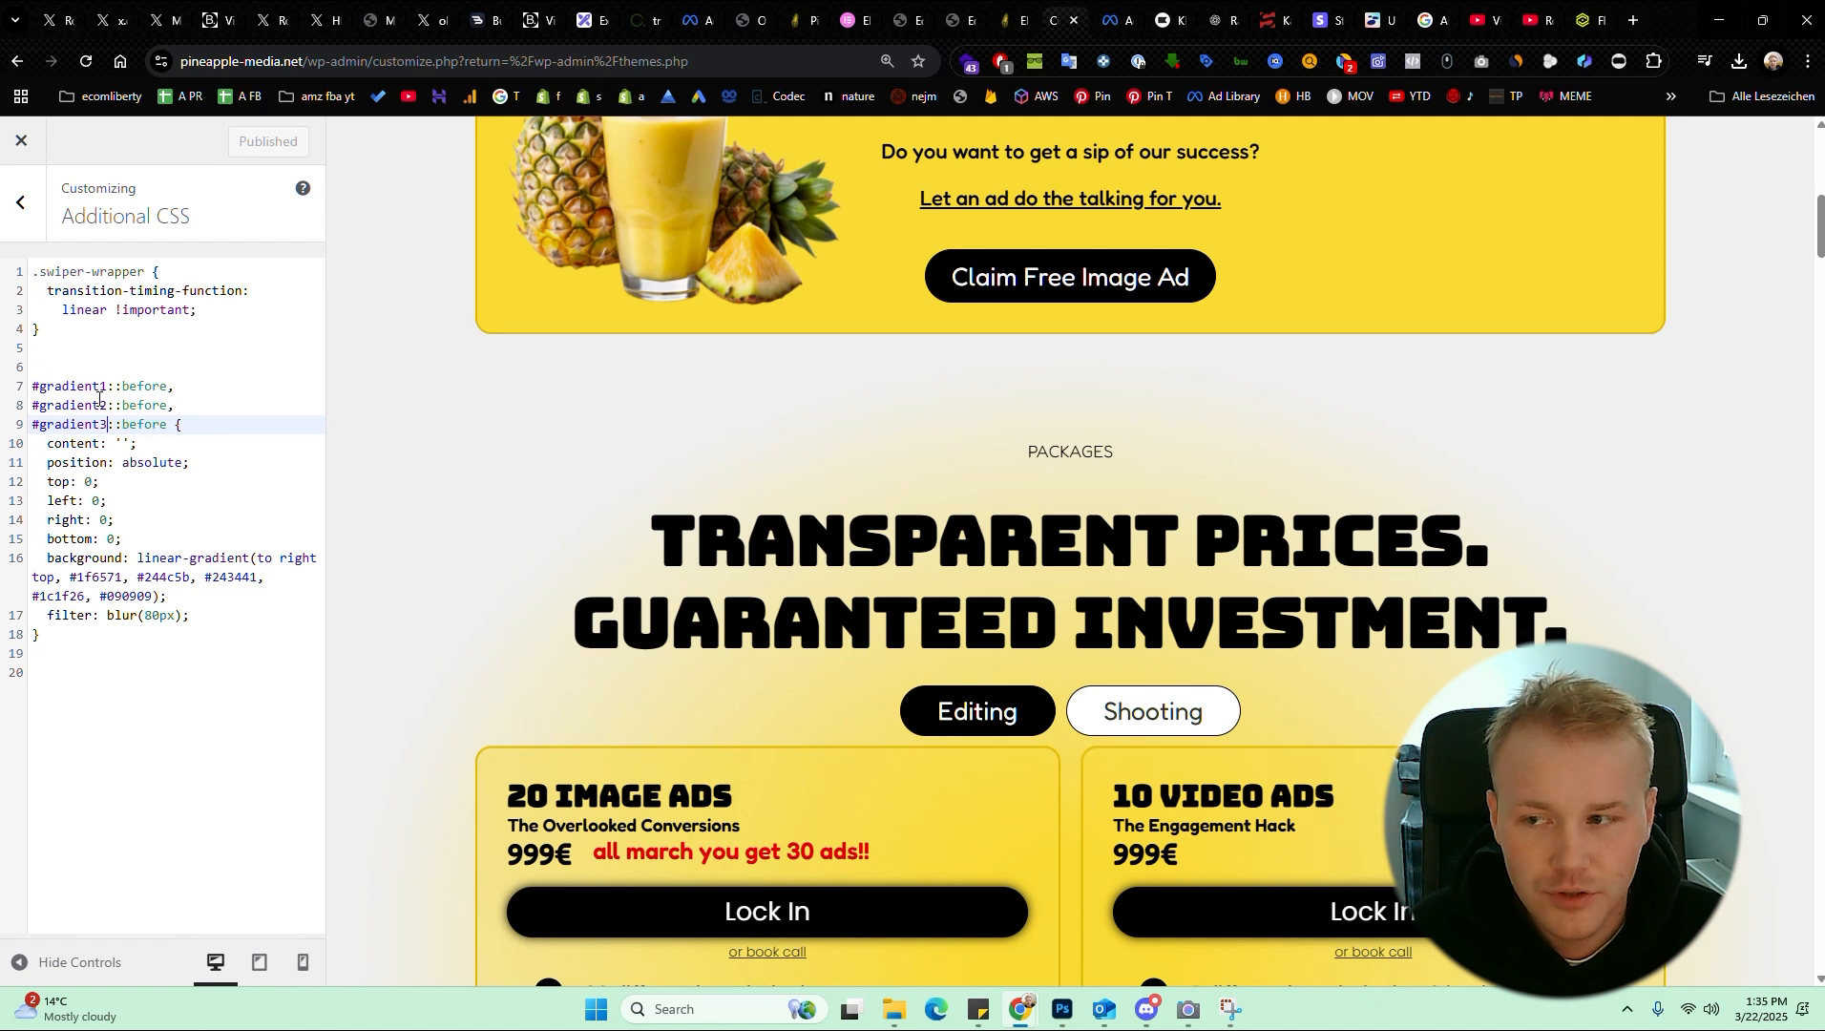
left_click_drag(100, 384, 31, 408)
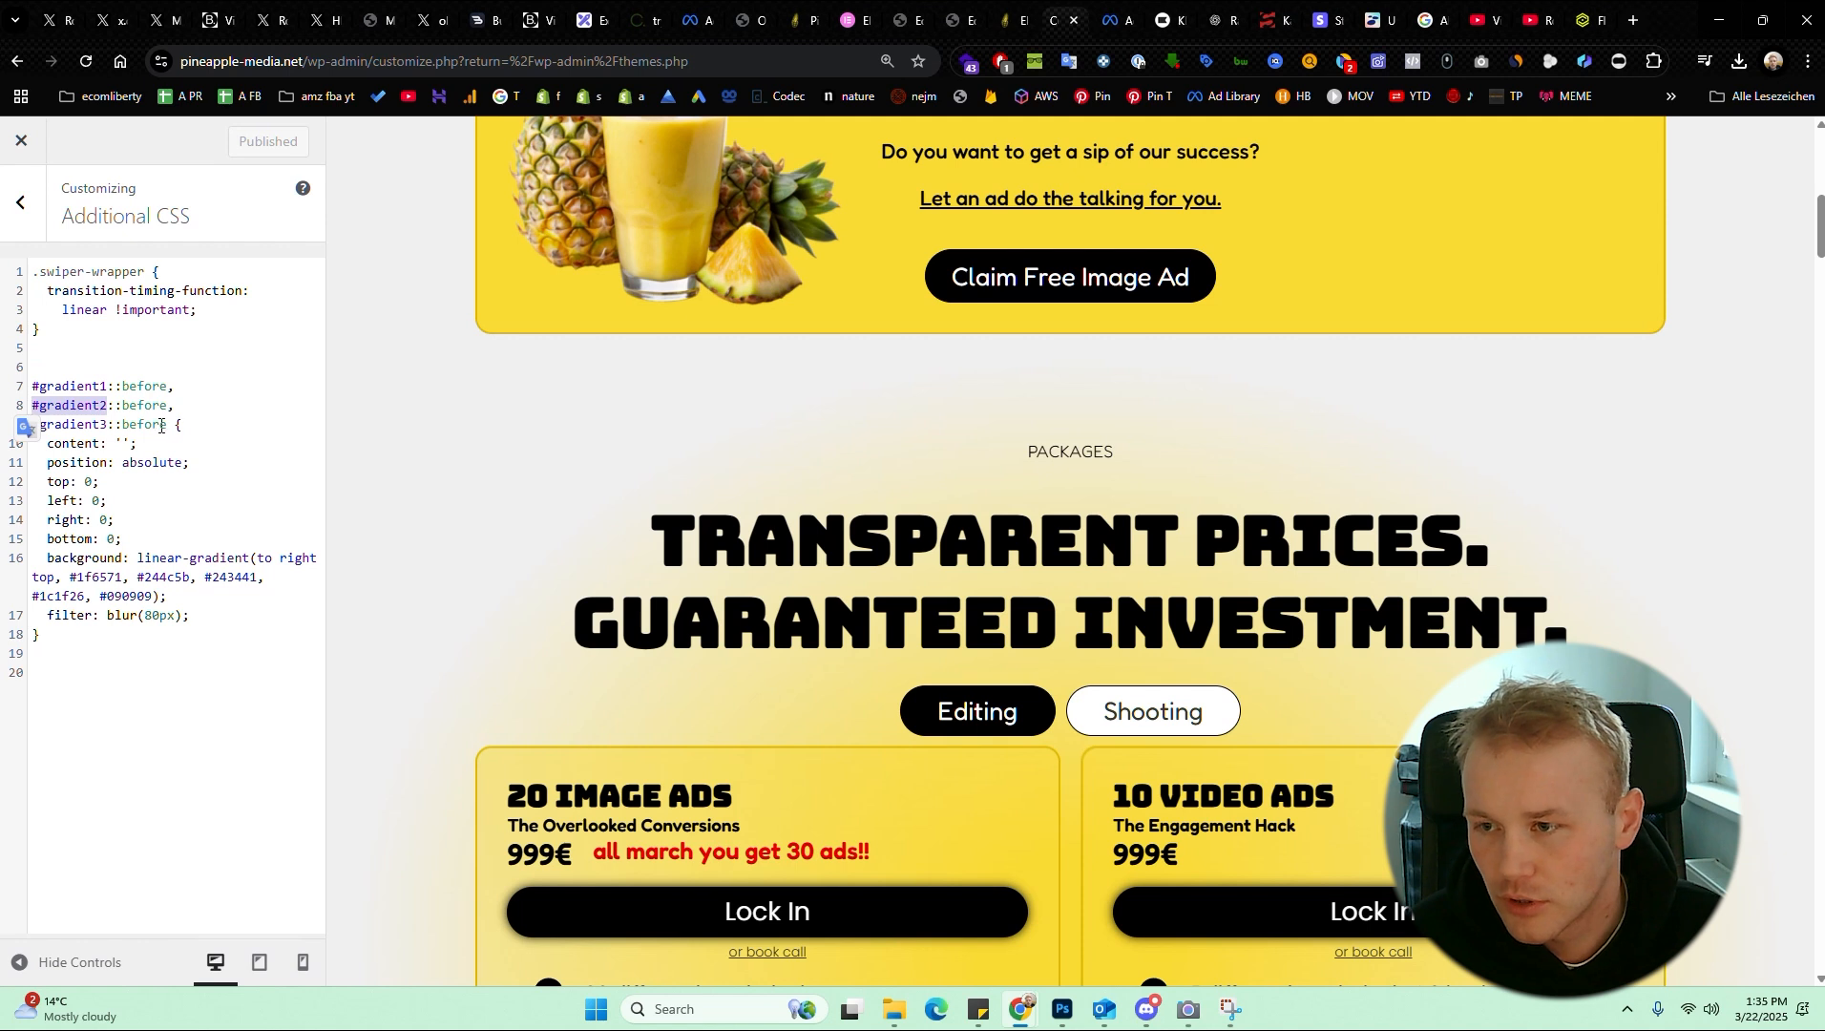
mouse_move(176, 423)
left_mouse_down()
mouse_move(180, 386)
mouse_move(170, 428)
left_mouse_up()
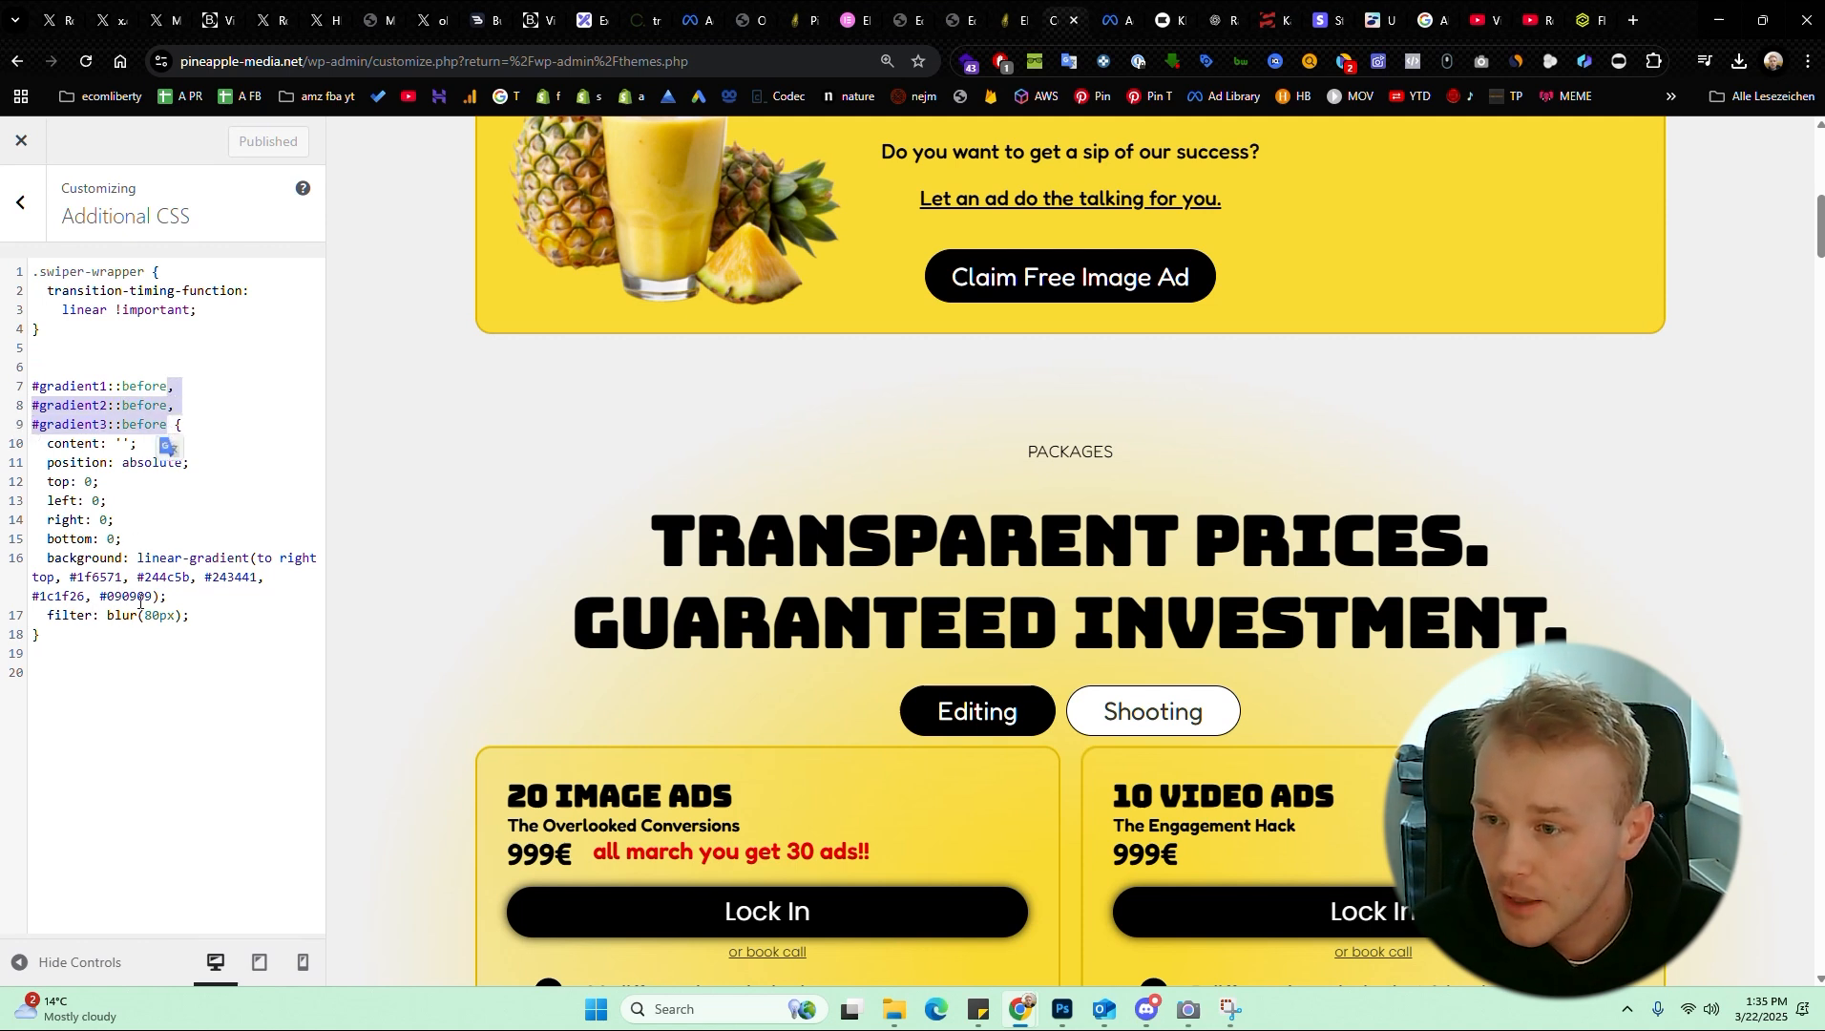
Examine the gradient rule's linear-gradient background value and compare it with the CSS code in the ColorSpace gradient generator
left_click(161, 581)
left_click_drag(151, 560, 150, 597)
left_click(140, 560)
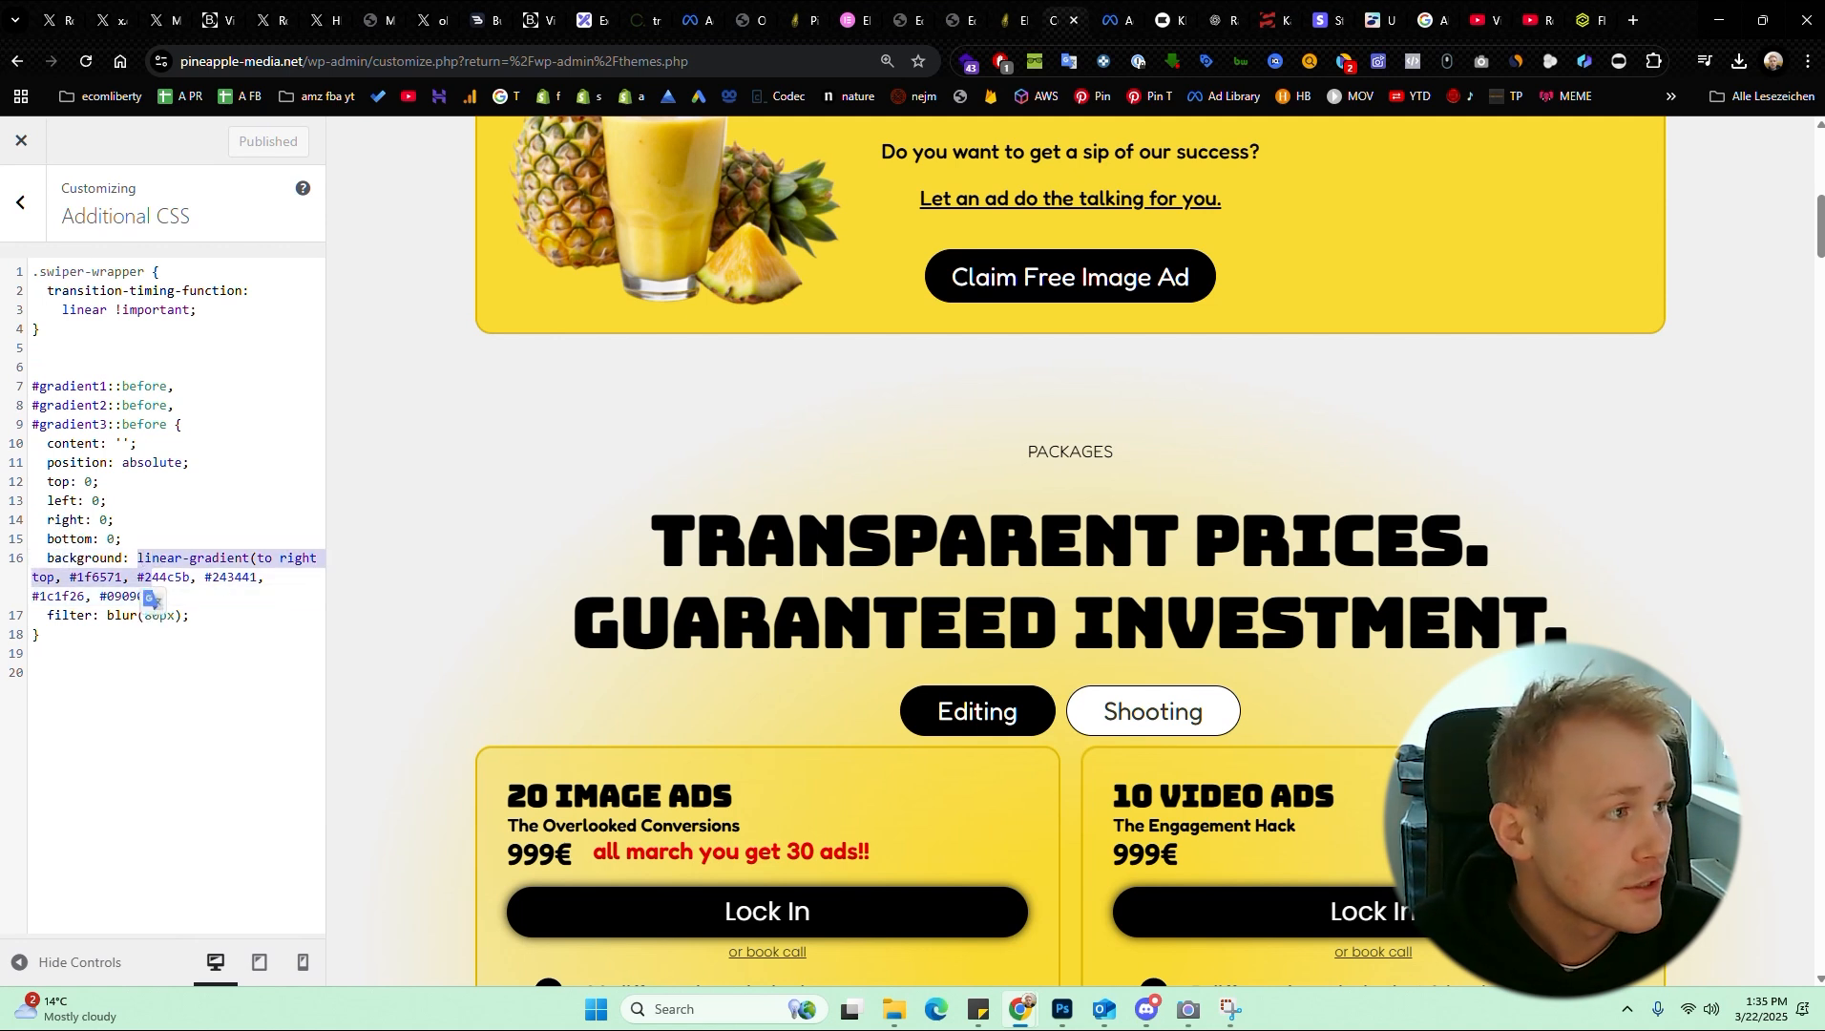
left_click(1117, 21)
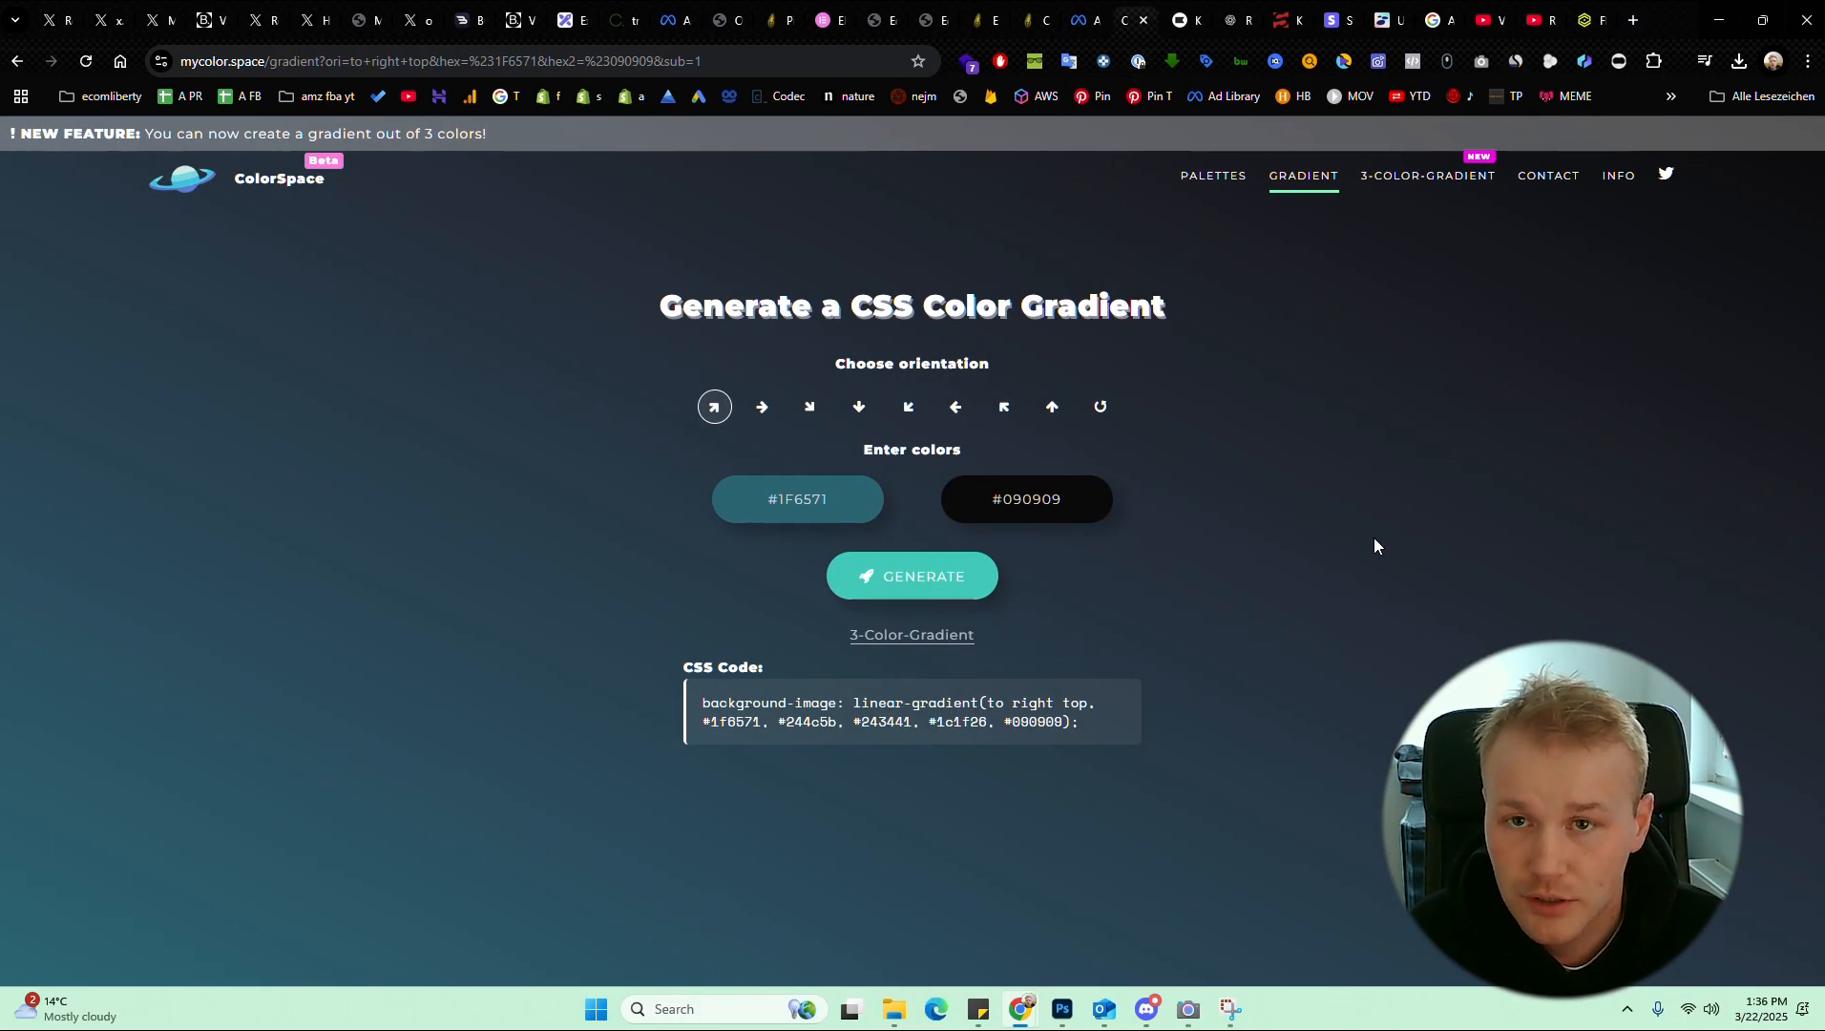
left_click(1033, 21)
left_click(183, 577)
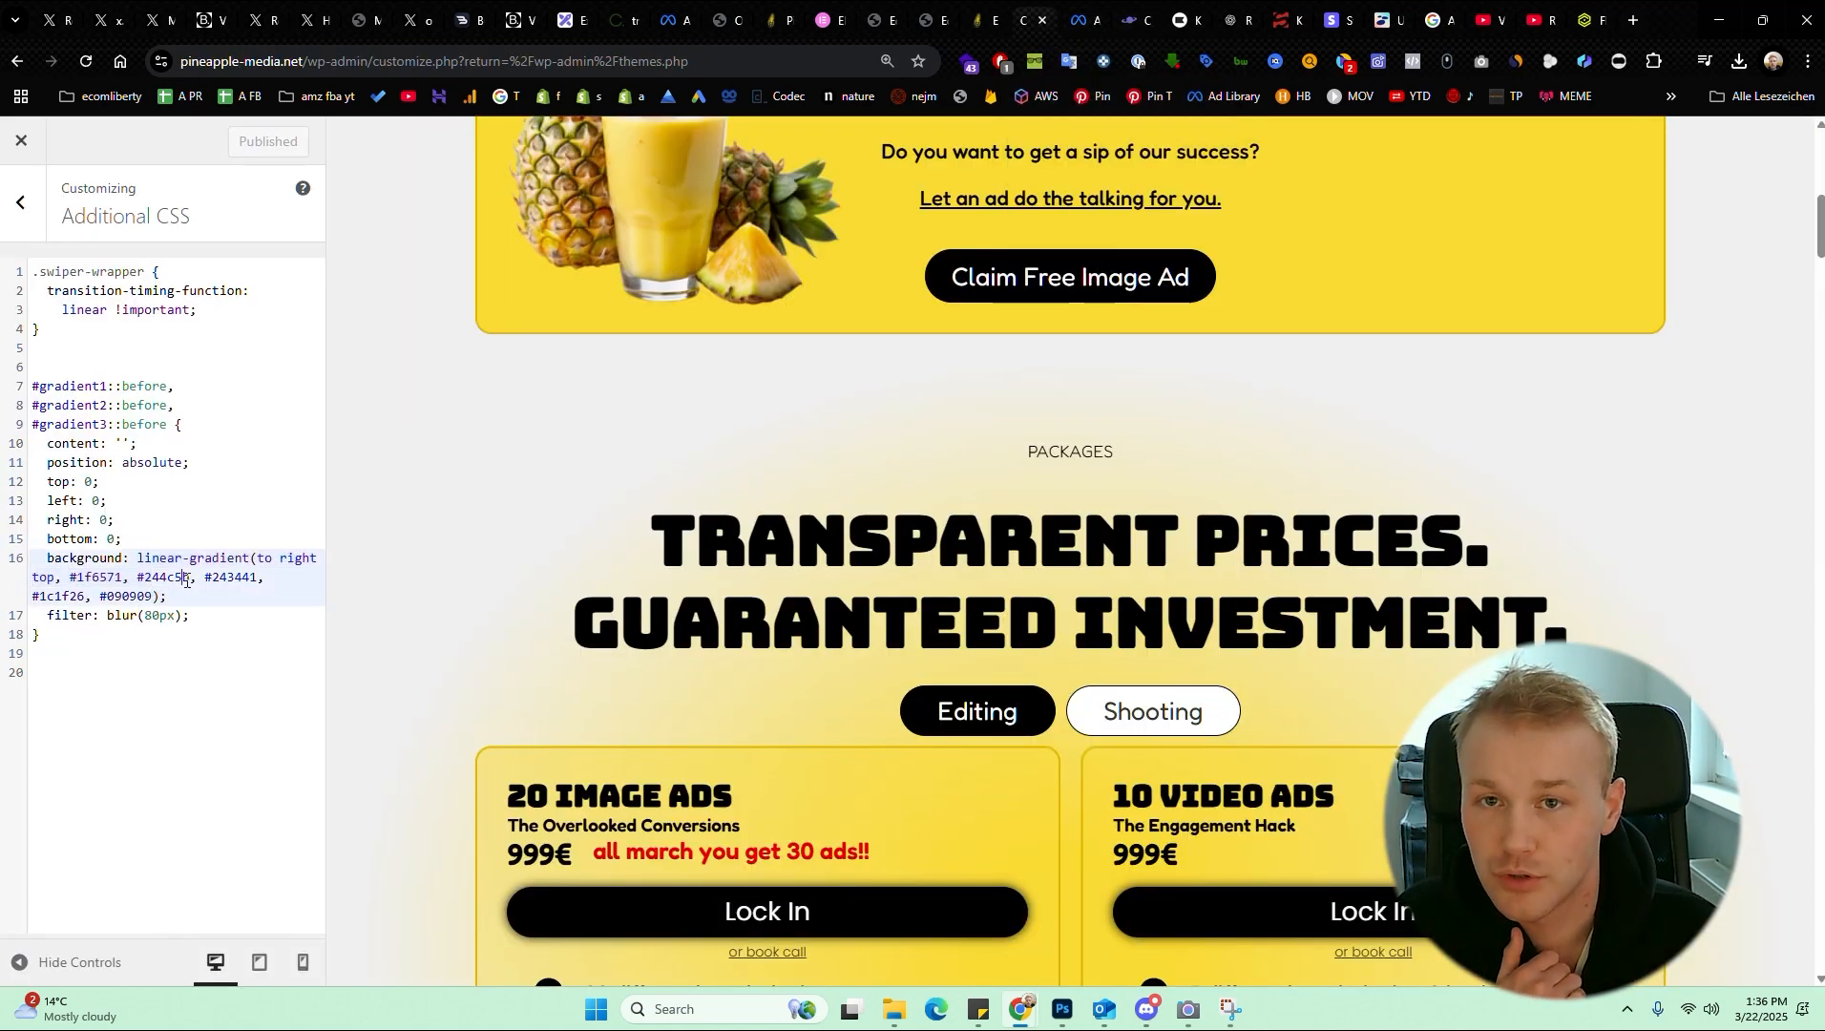
Review the ColorSpace generator's first color input and highlight its generated background-image code
left_click(1131, 21)
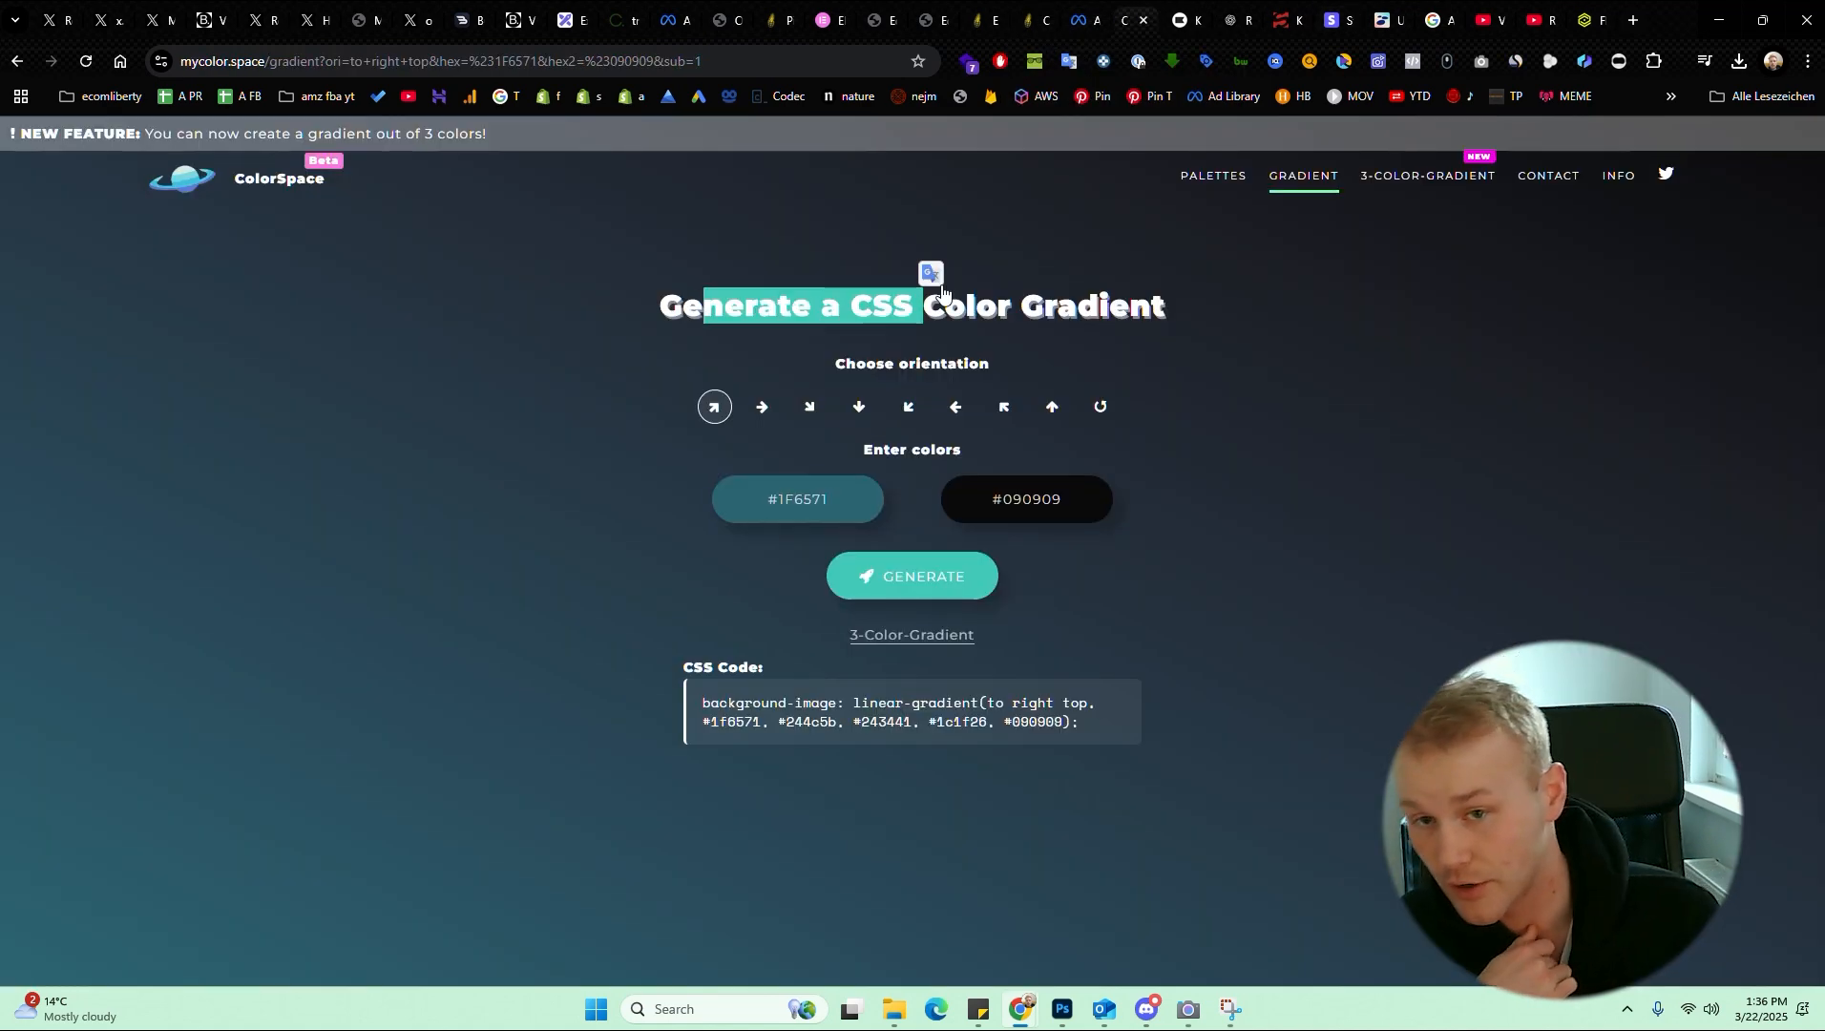
left_click(554, 446)
left_click(798, 499)
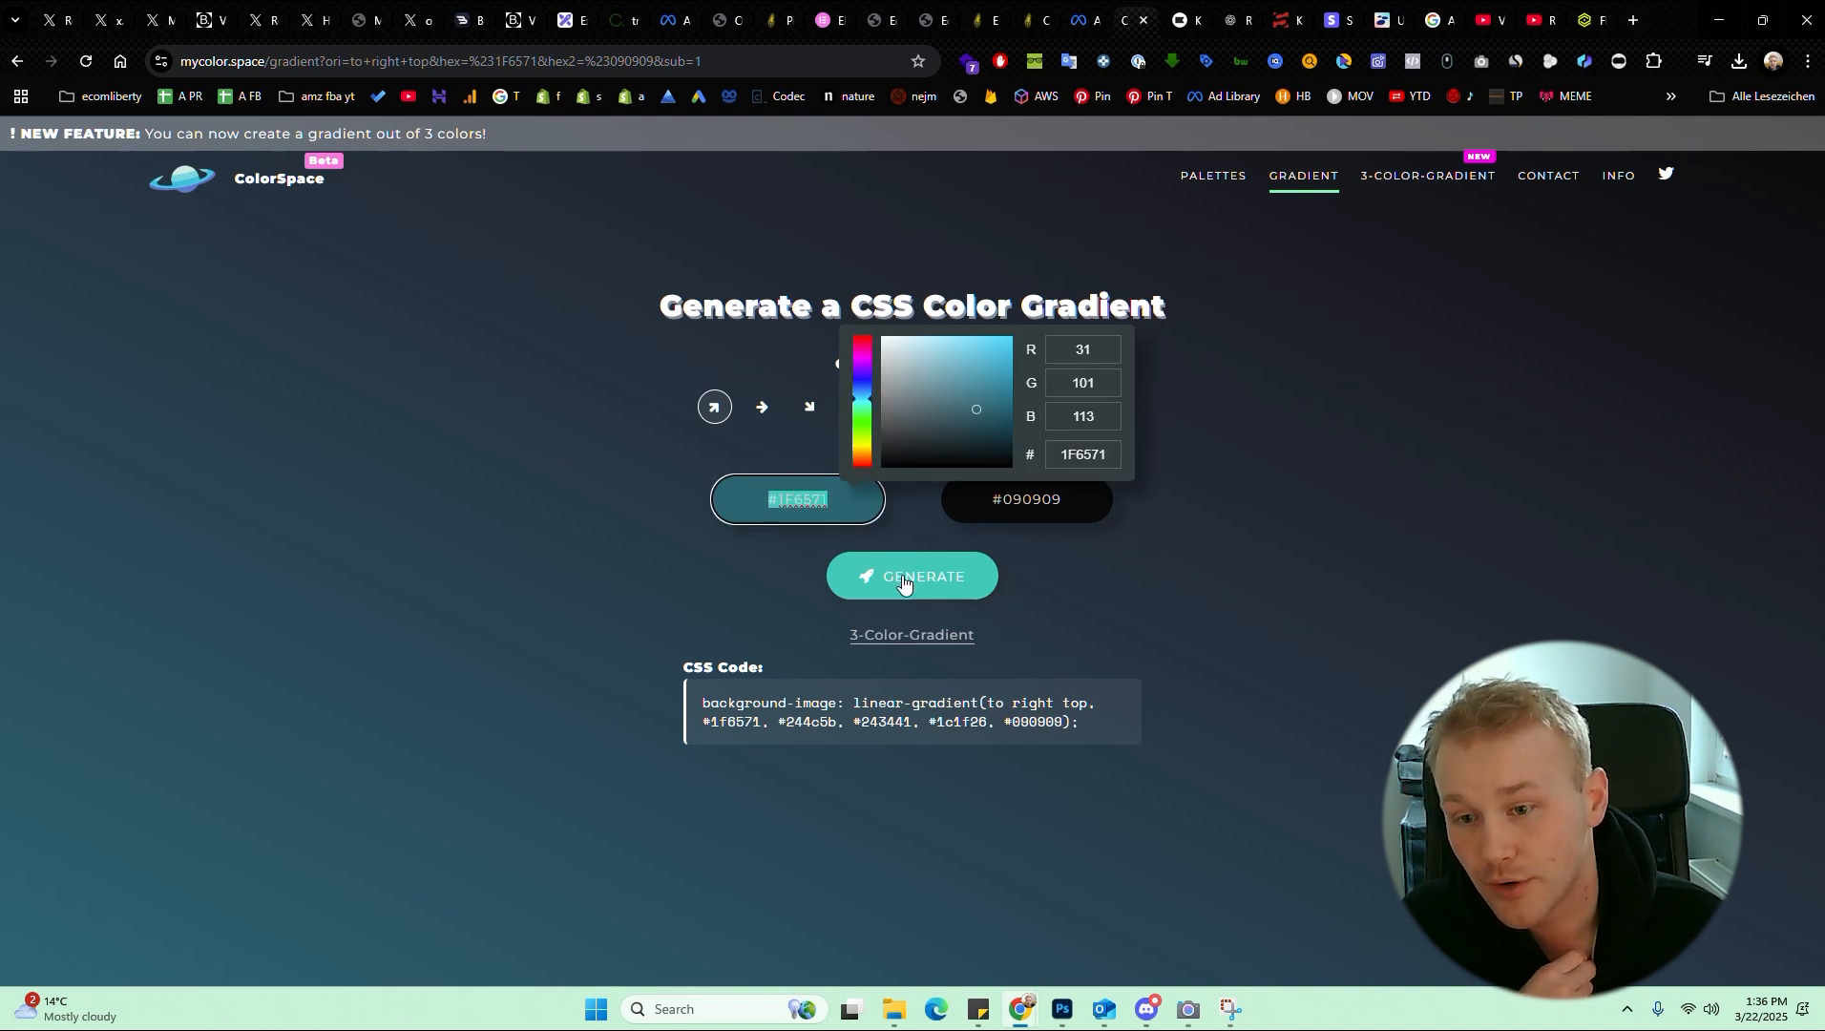
left_click(709, 698)
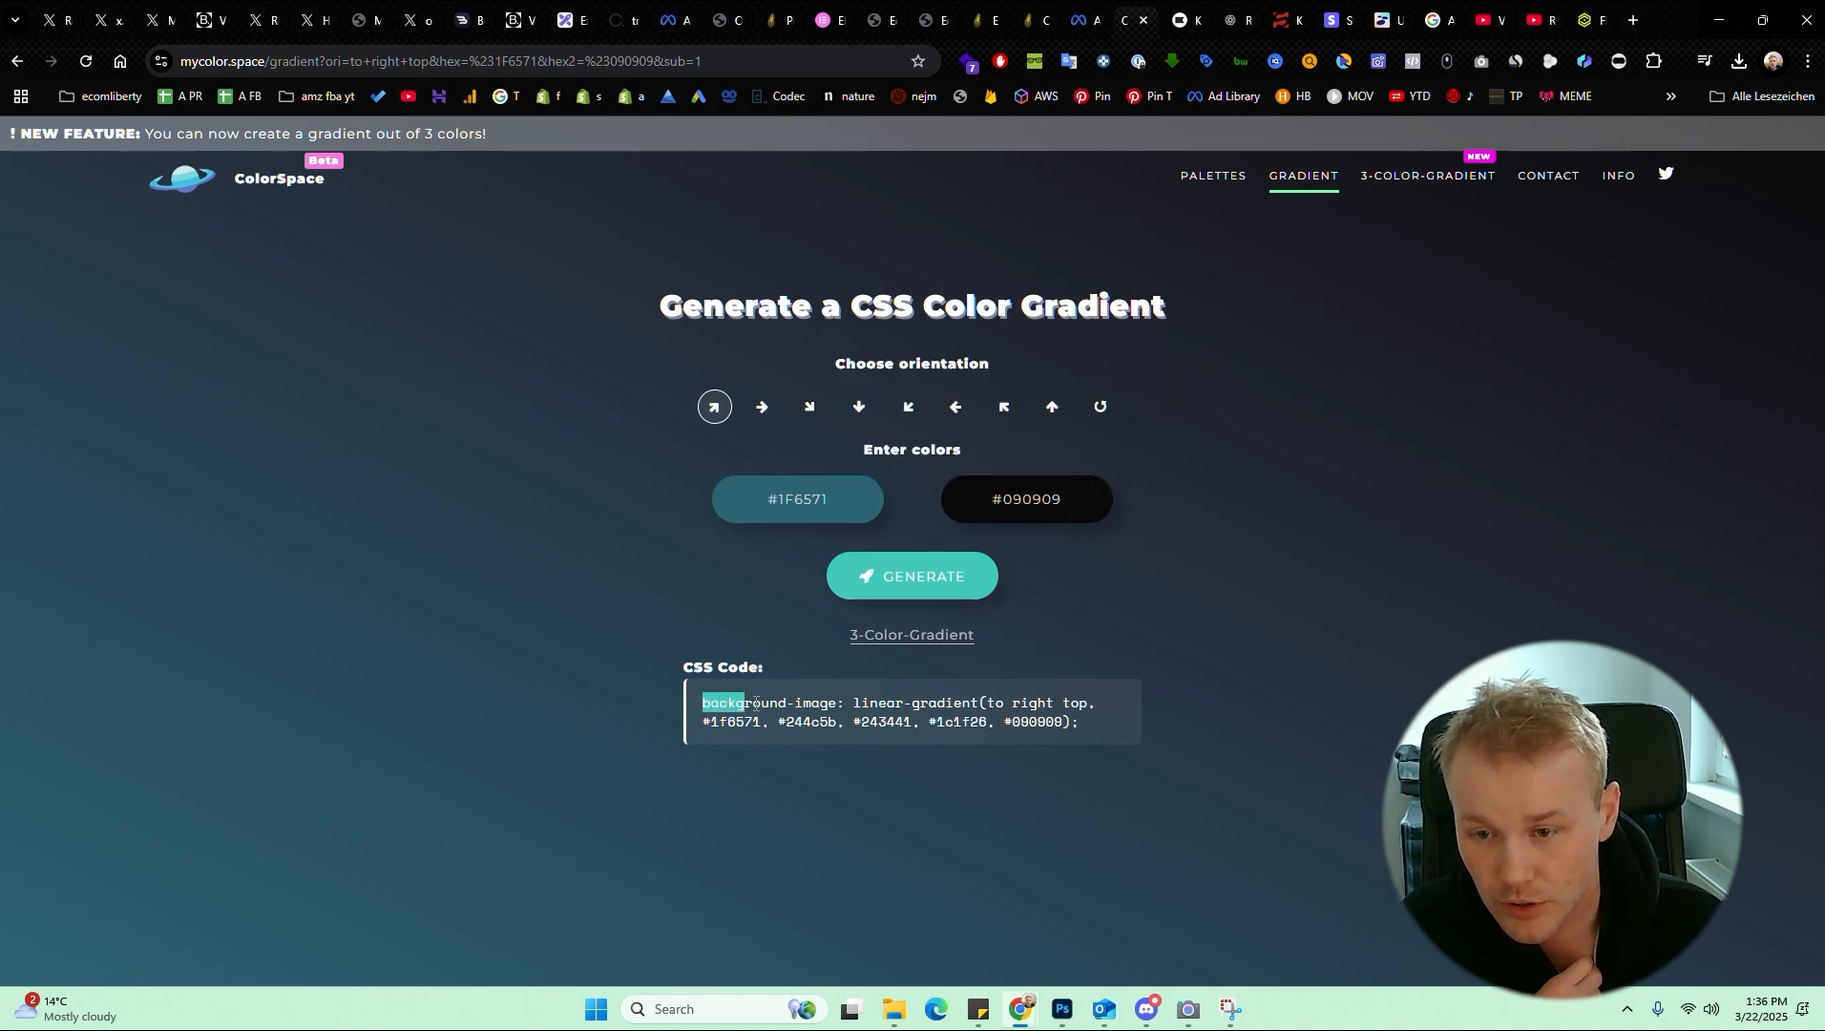
left_click(768, 694)
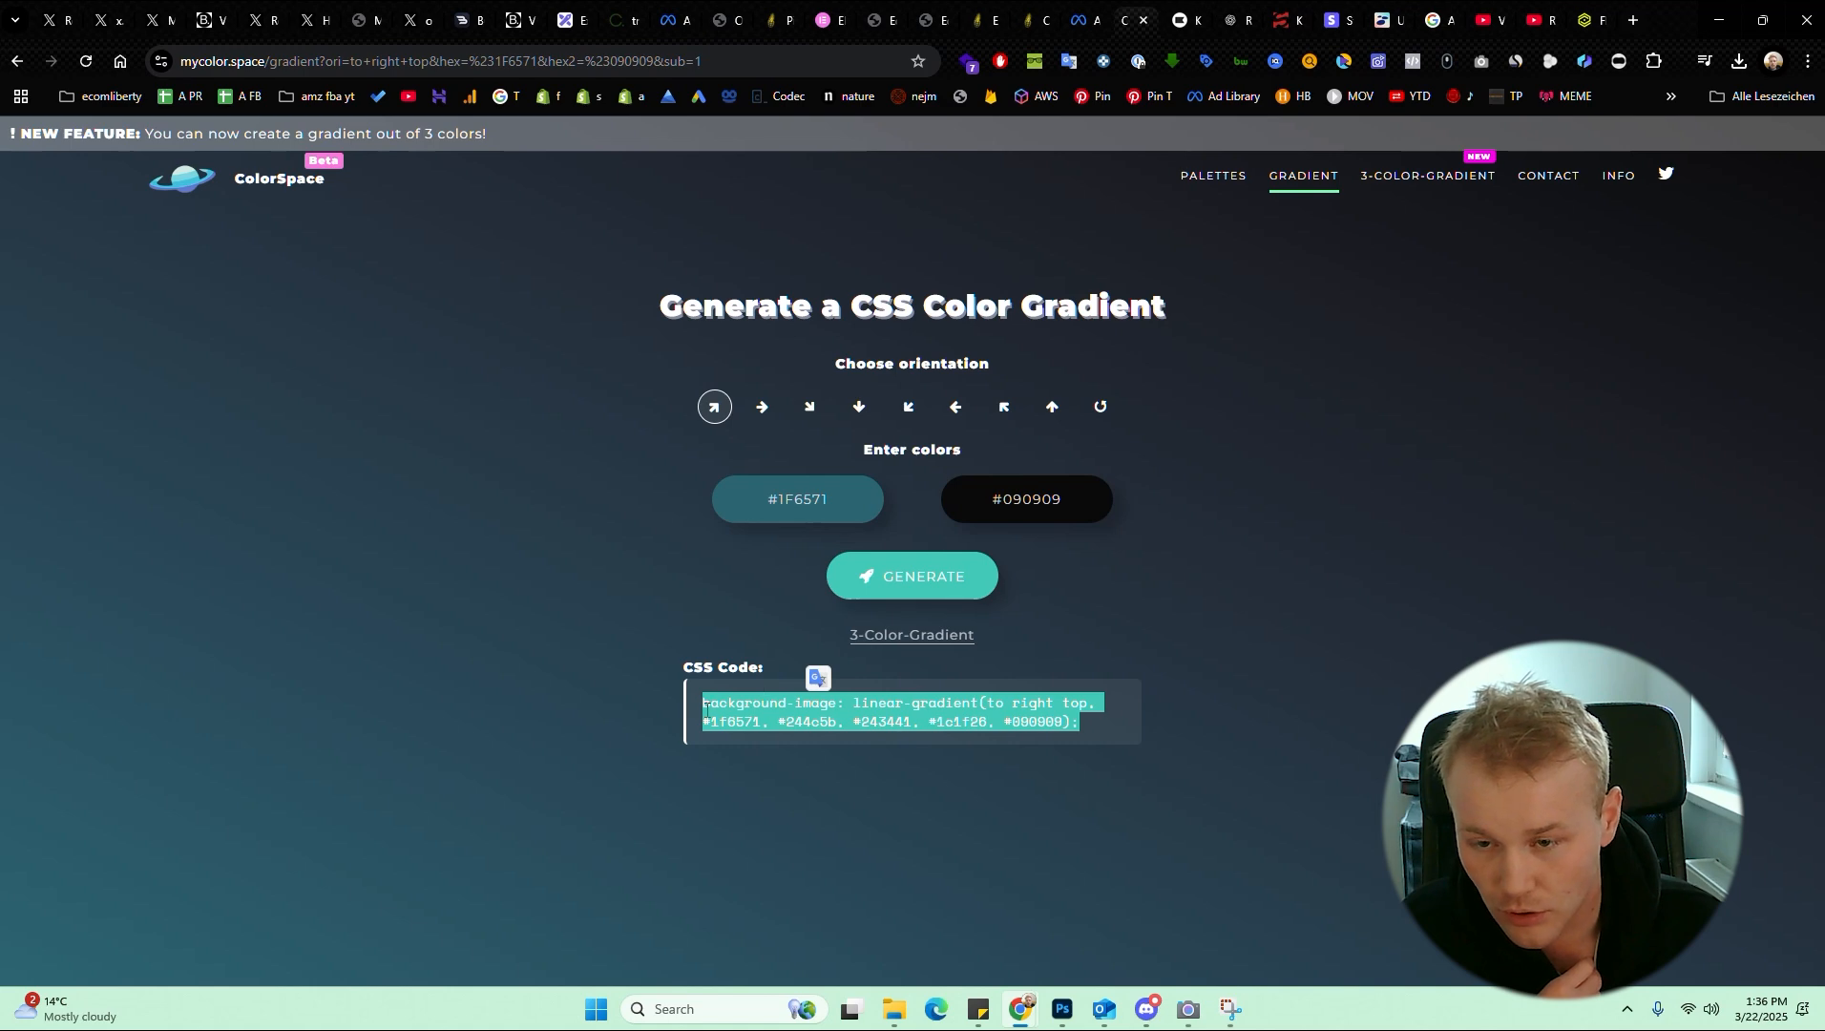
left_click(711, 704)
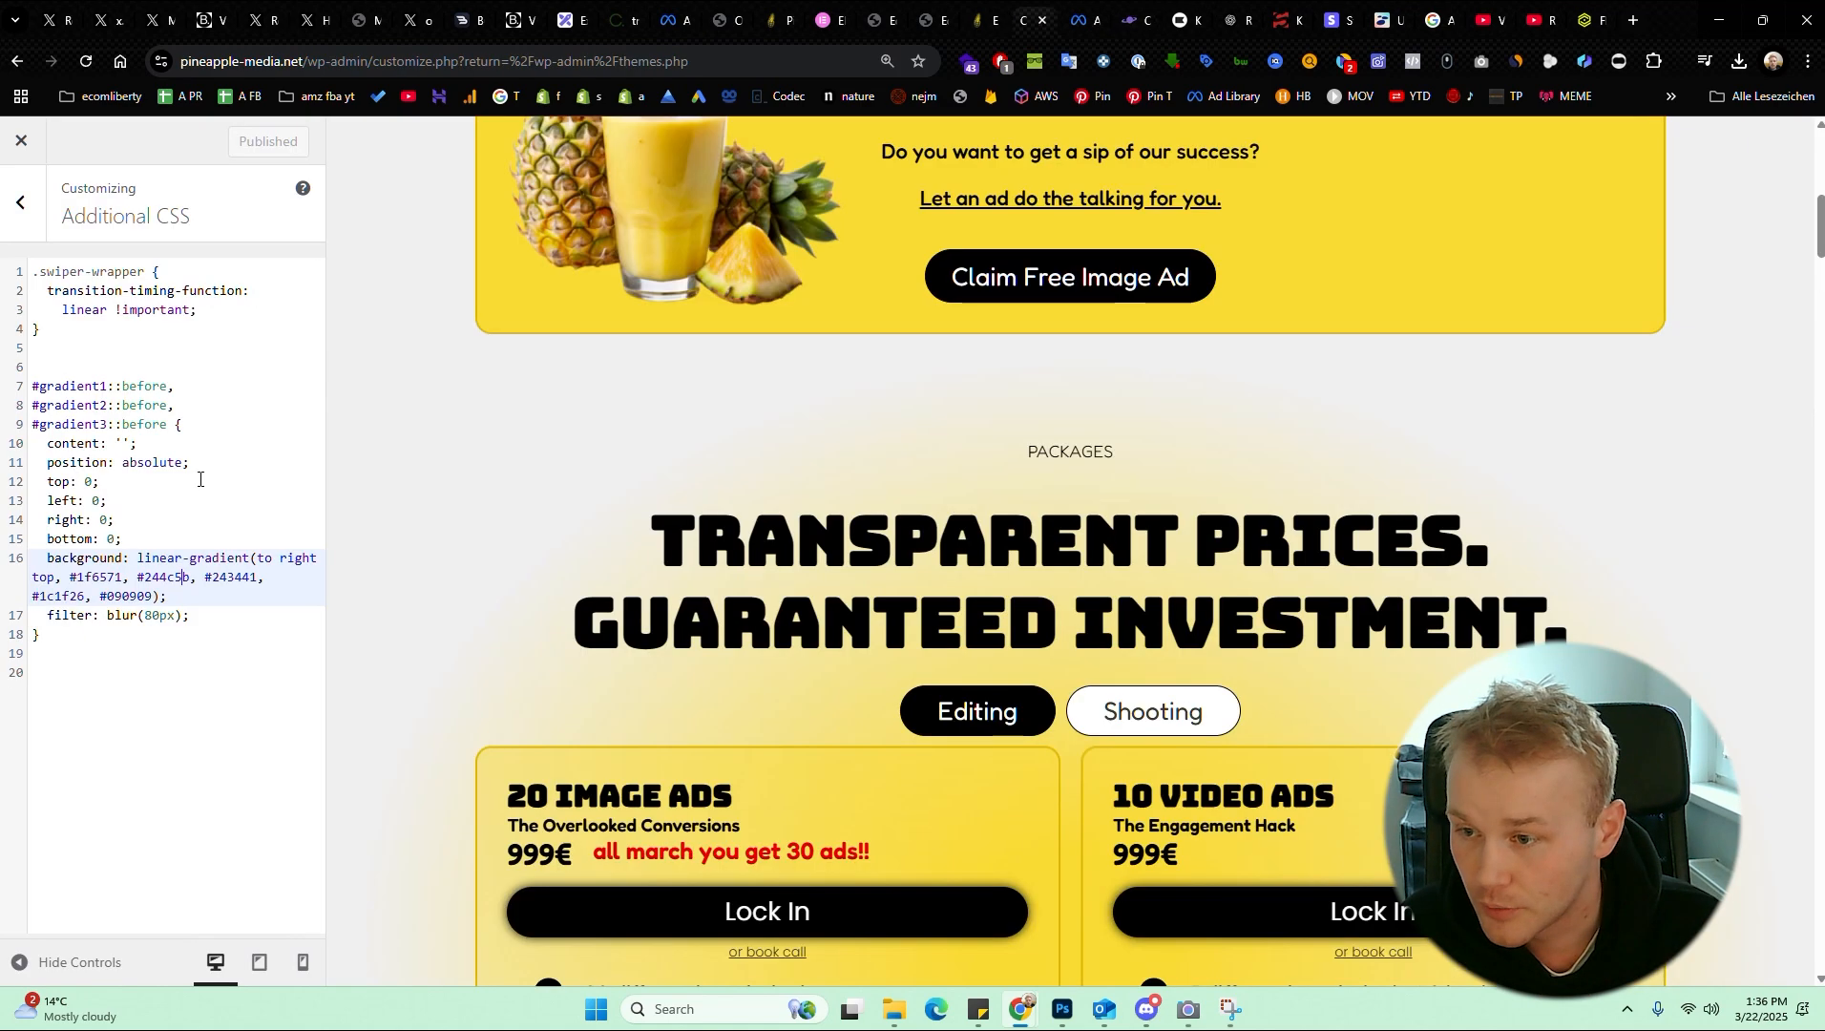
Try renaming the gradient rule's background property to background-image, then restore it to background
left_click(122, 540)
left_click(125, 553)
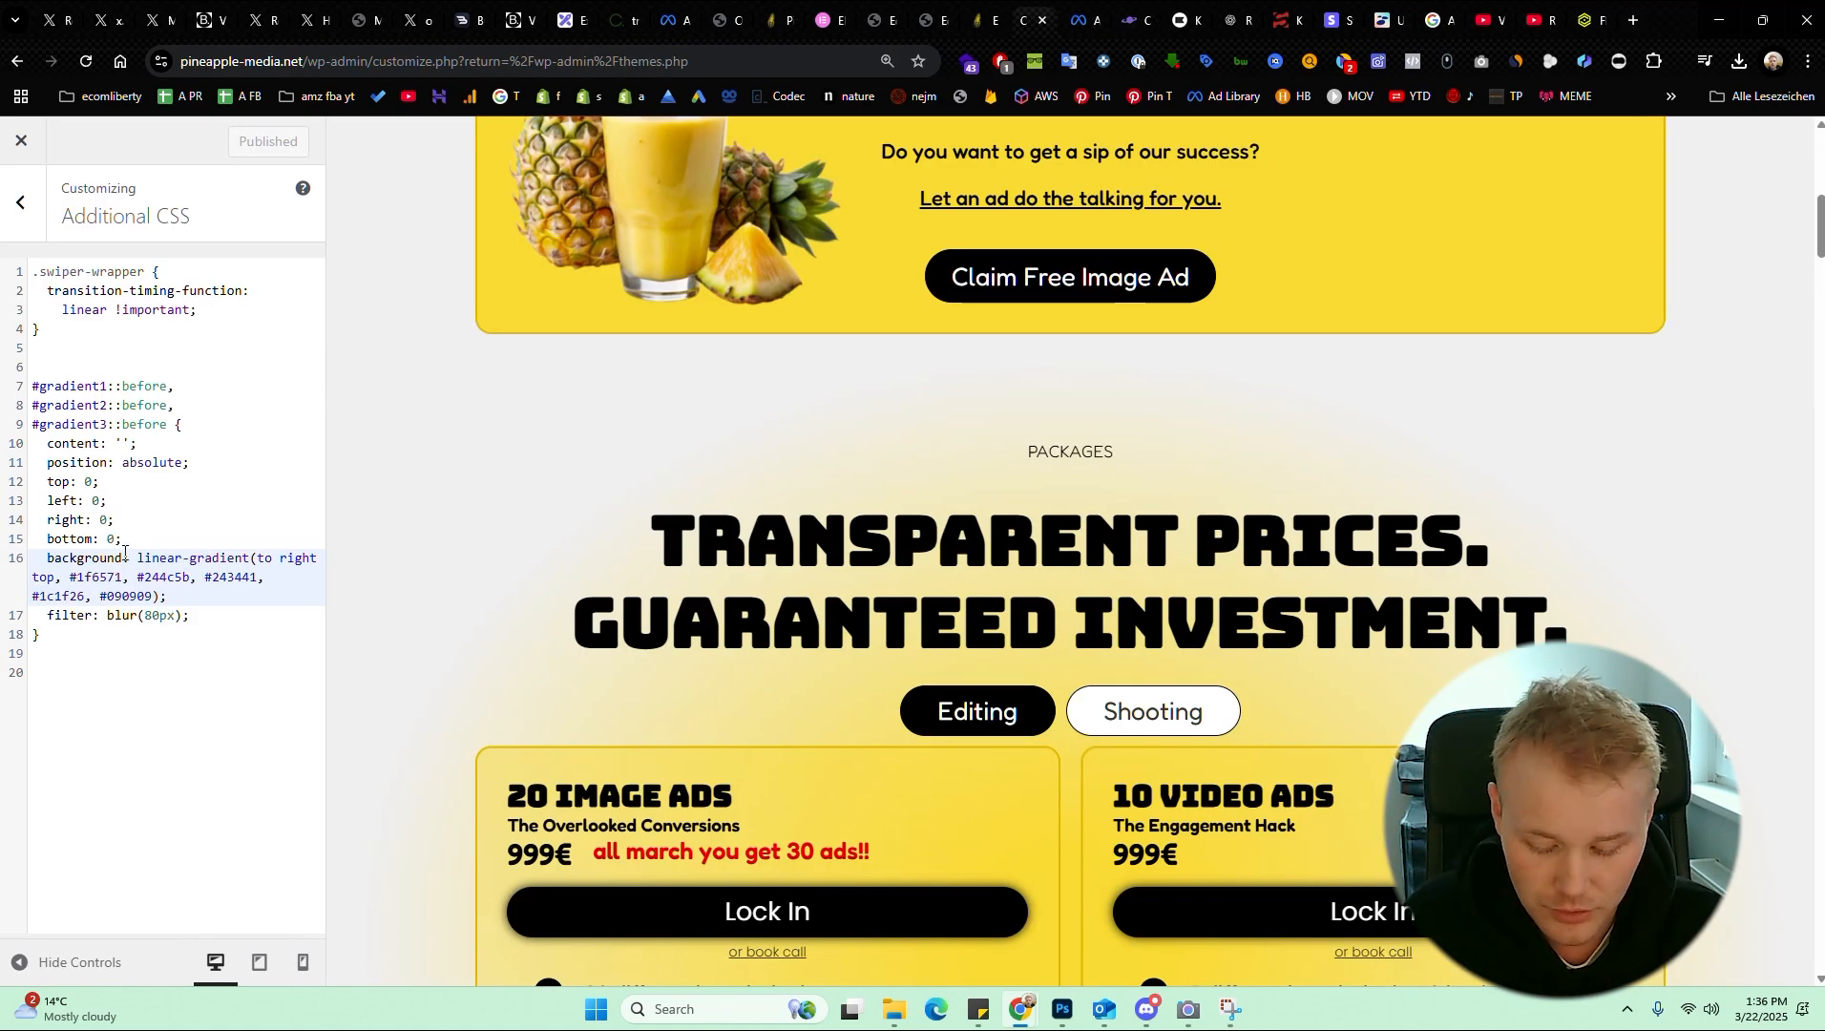
type("-image")
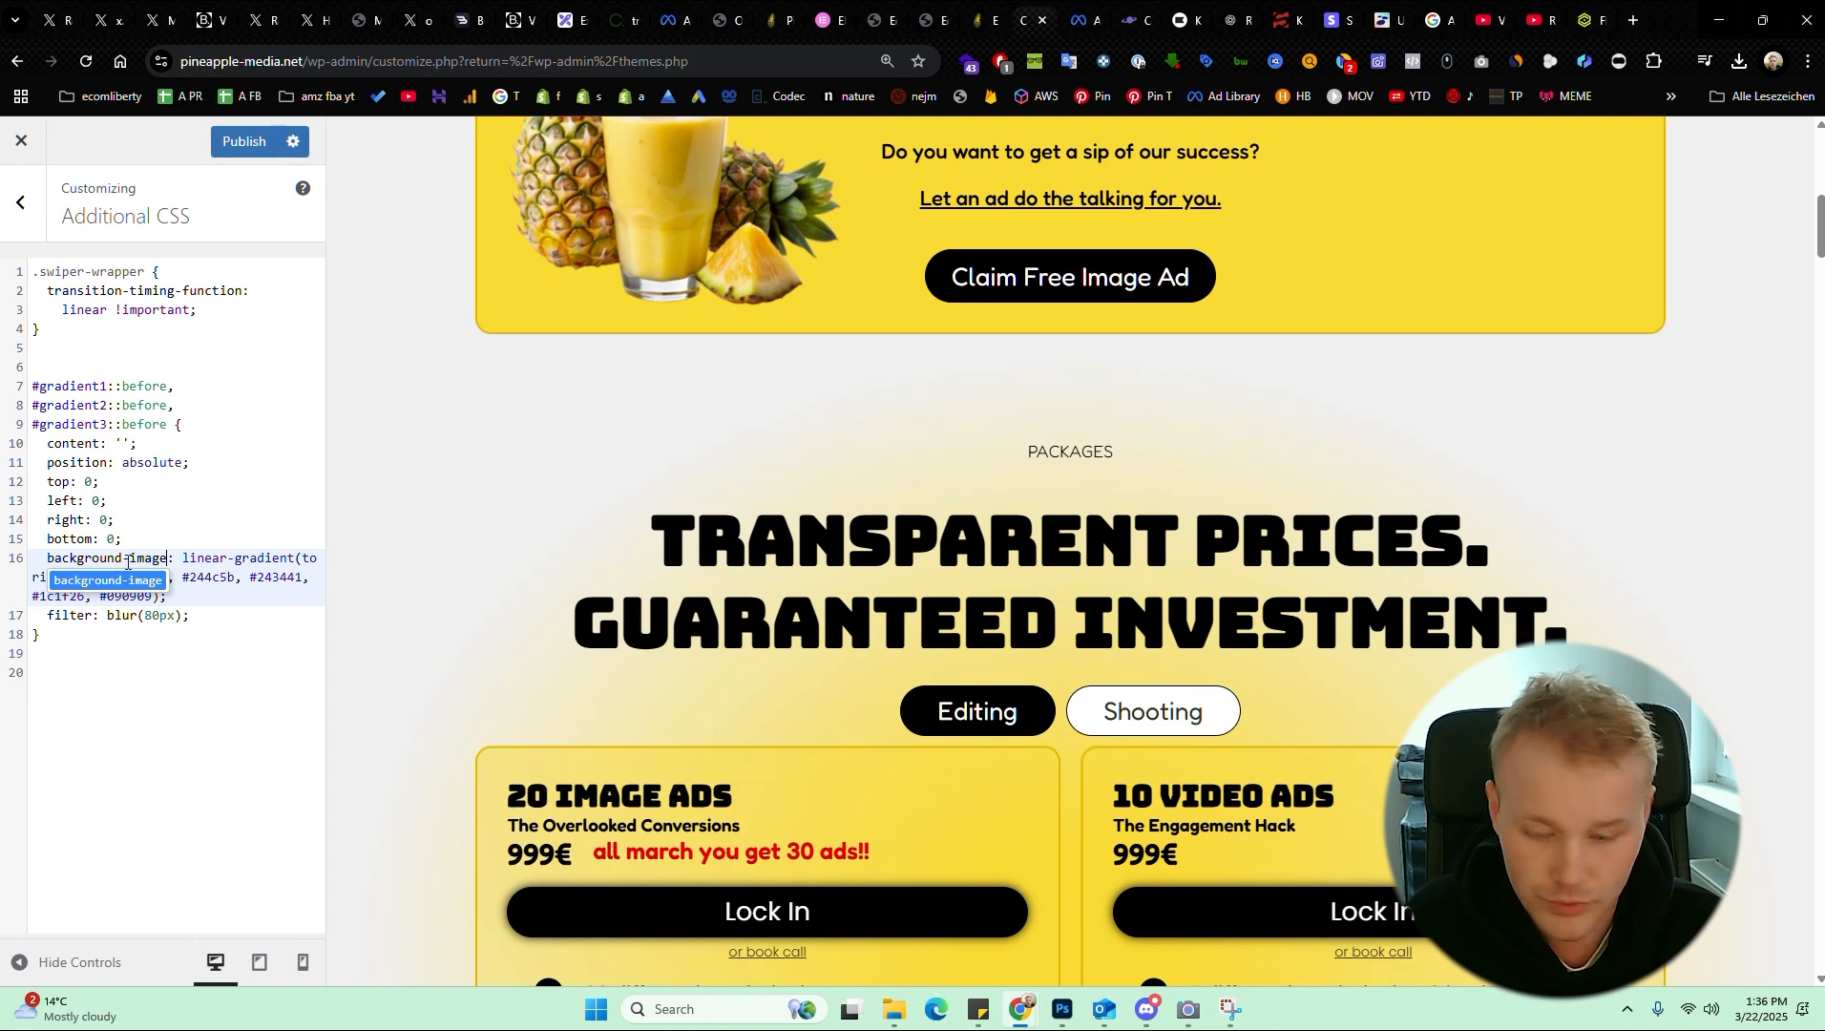
double_click(148, 559)
key("BackSpace")
key("BackSpace")
left_click(86, 465)
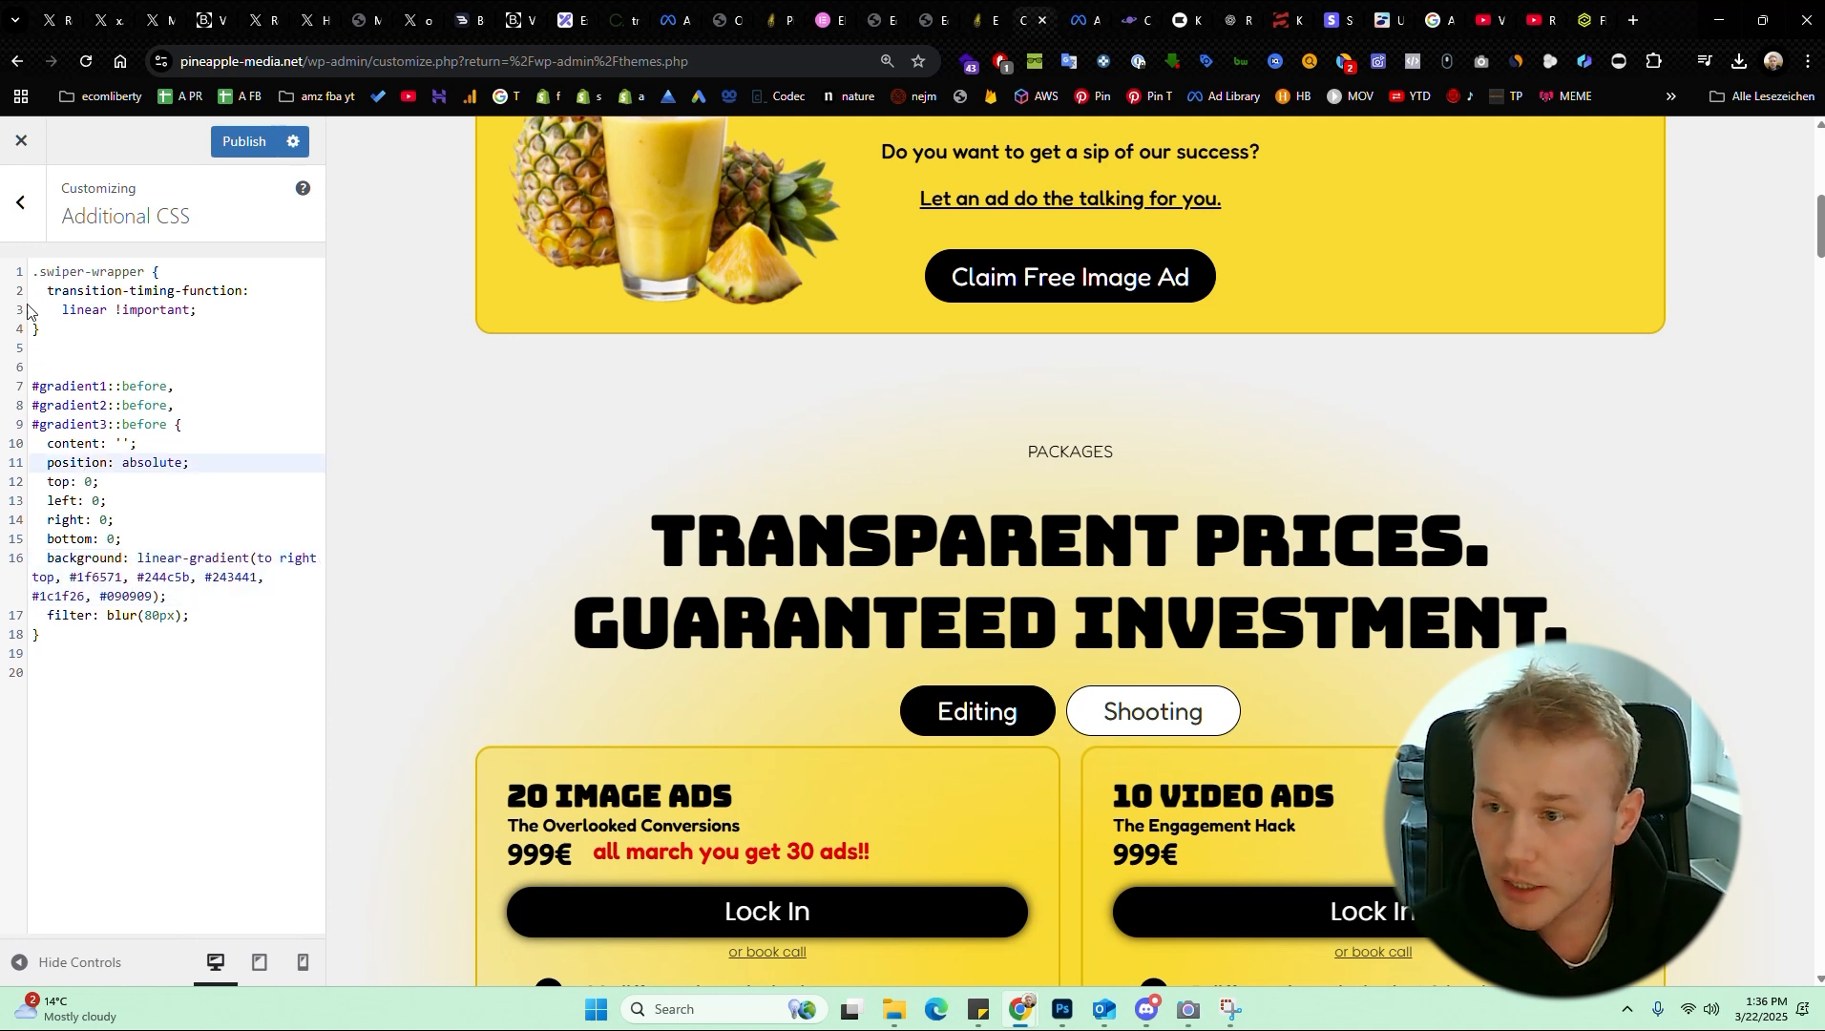
Examine the gradient rule's positioning declarations and background value, then highlight the complete rule including its three selectors
left_click_drag(257, 459, 273, 404)
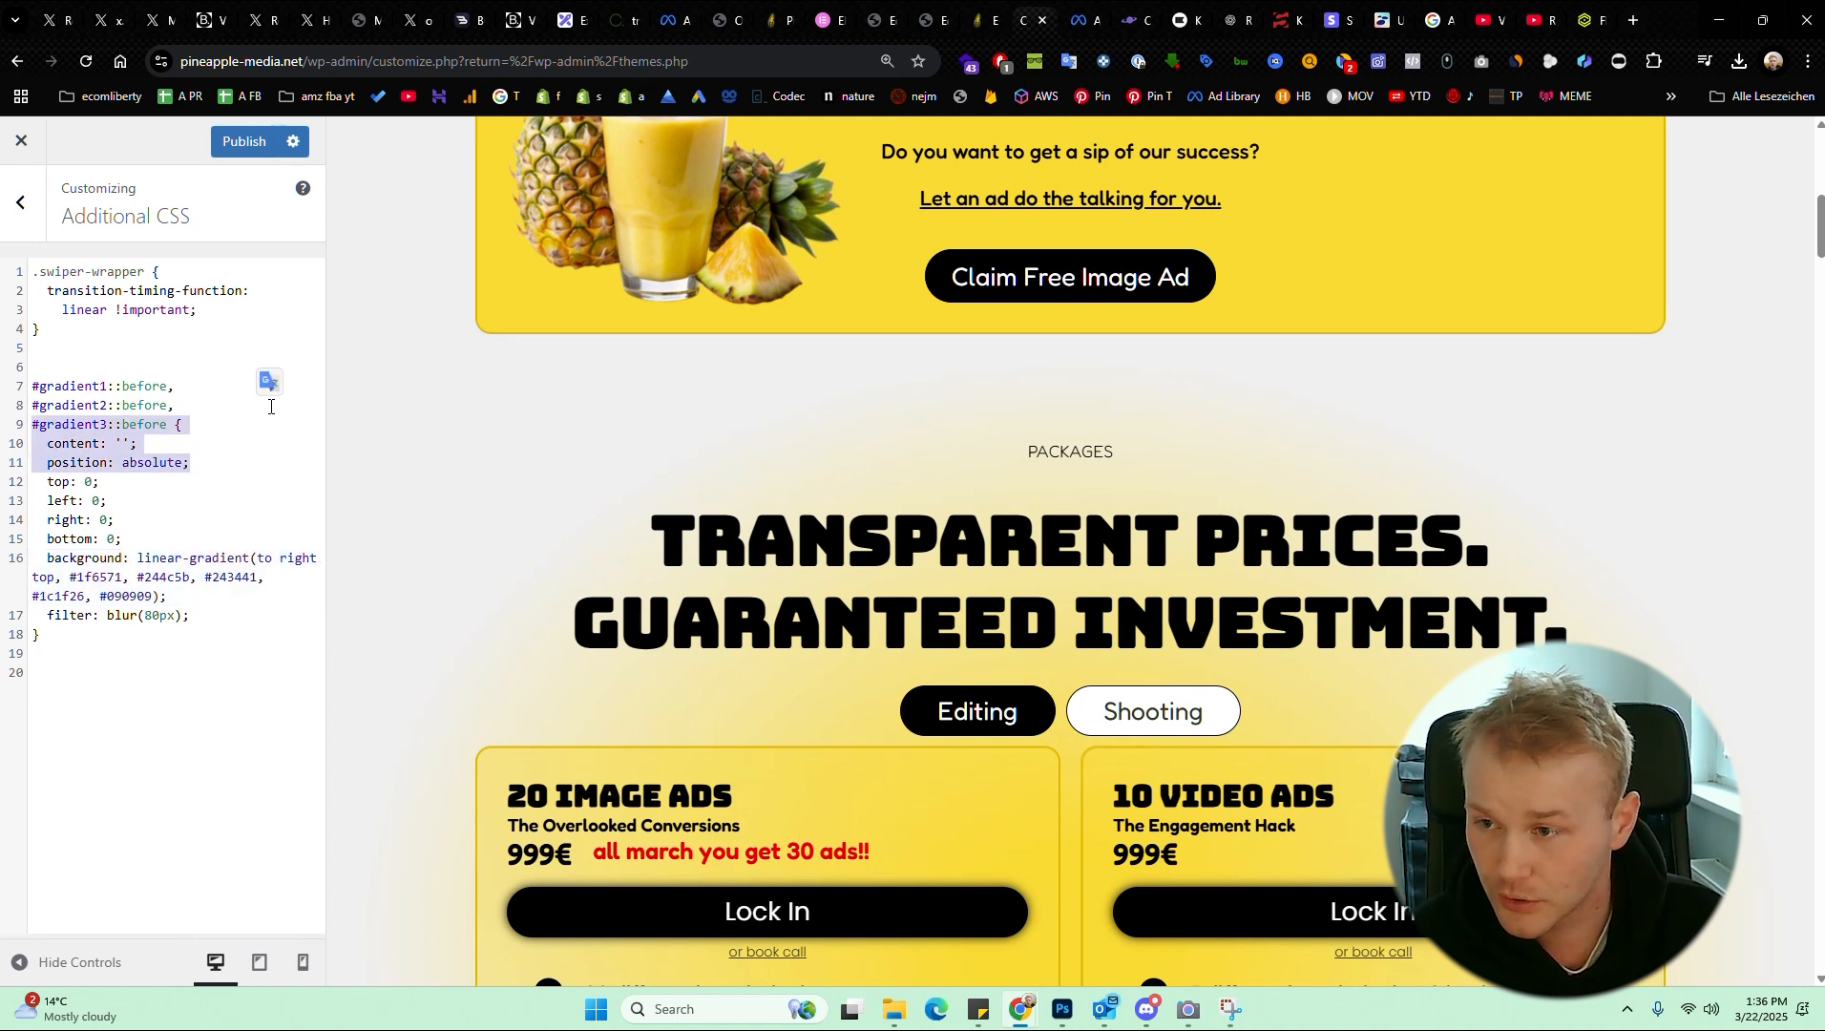
left_click(261, 459)
left_click_drag(48, 446, 153, 541)
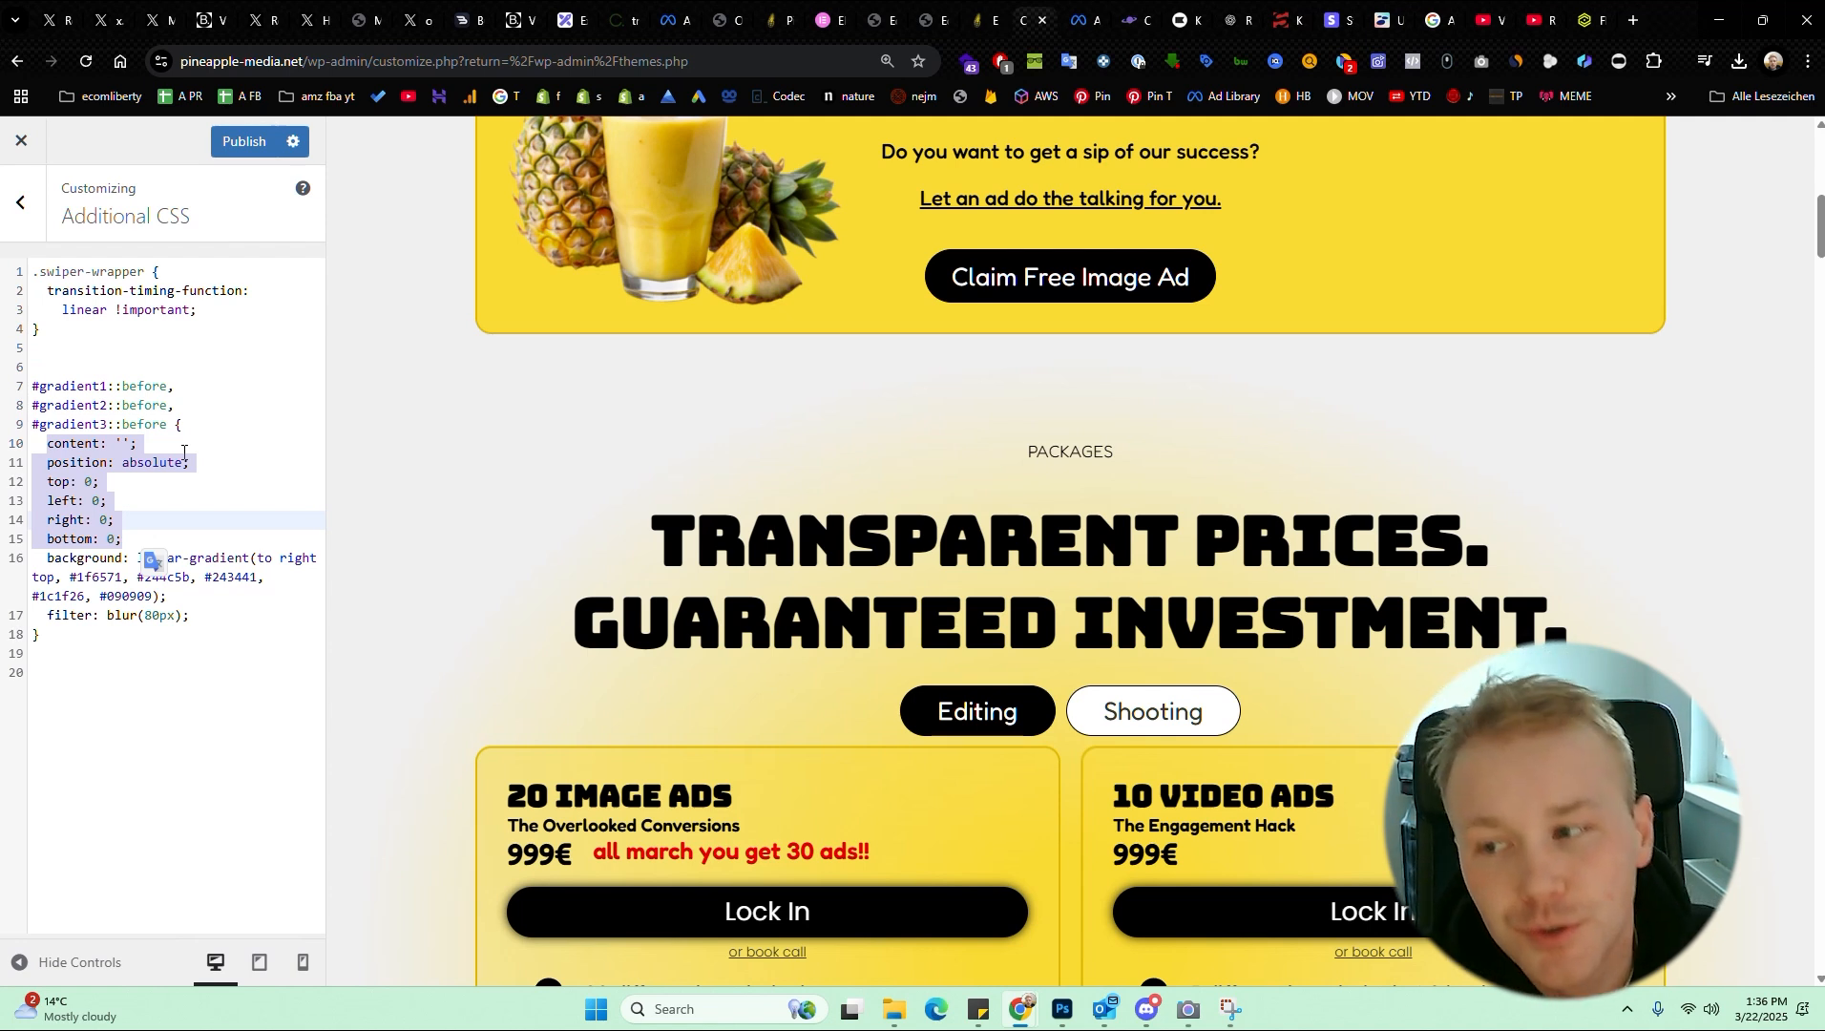
left_click(142, 593)
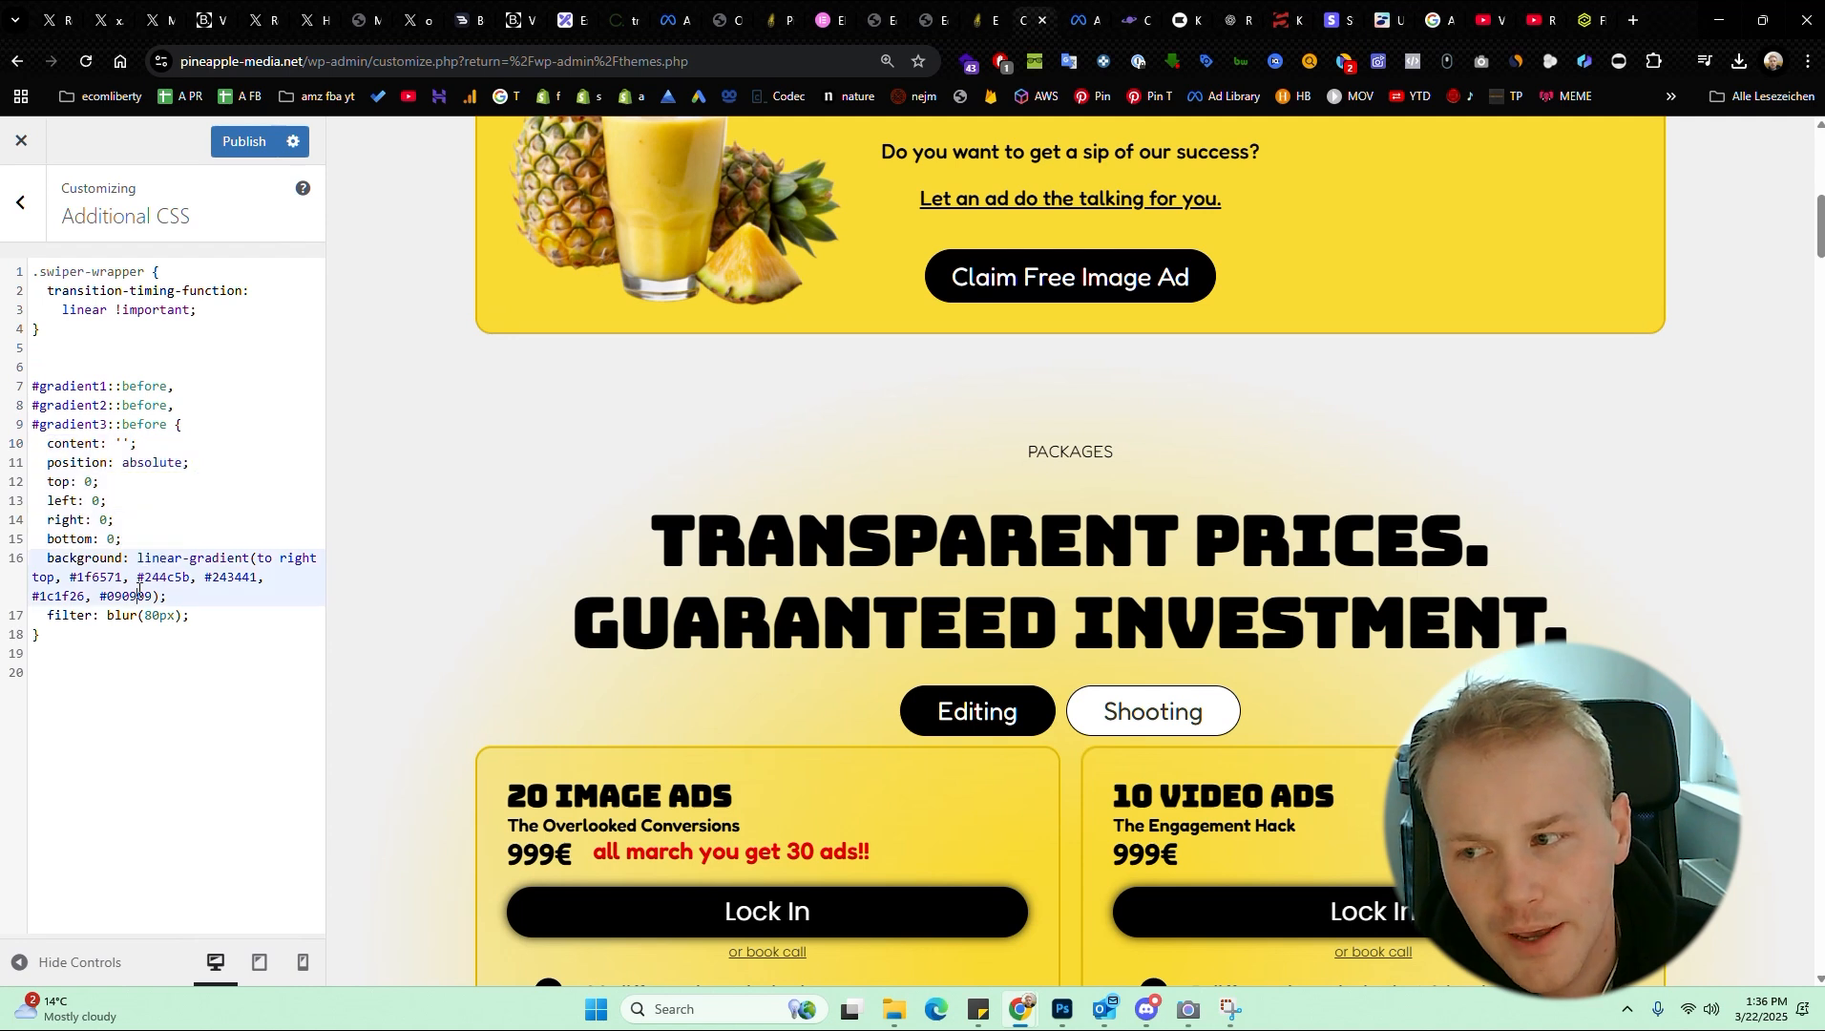
left_click_drag(260, 604, 50, 567)
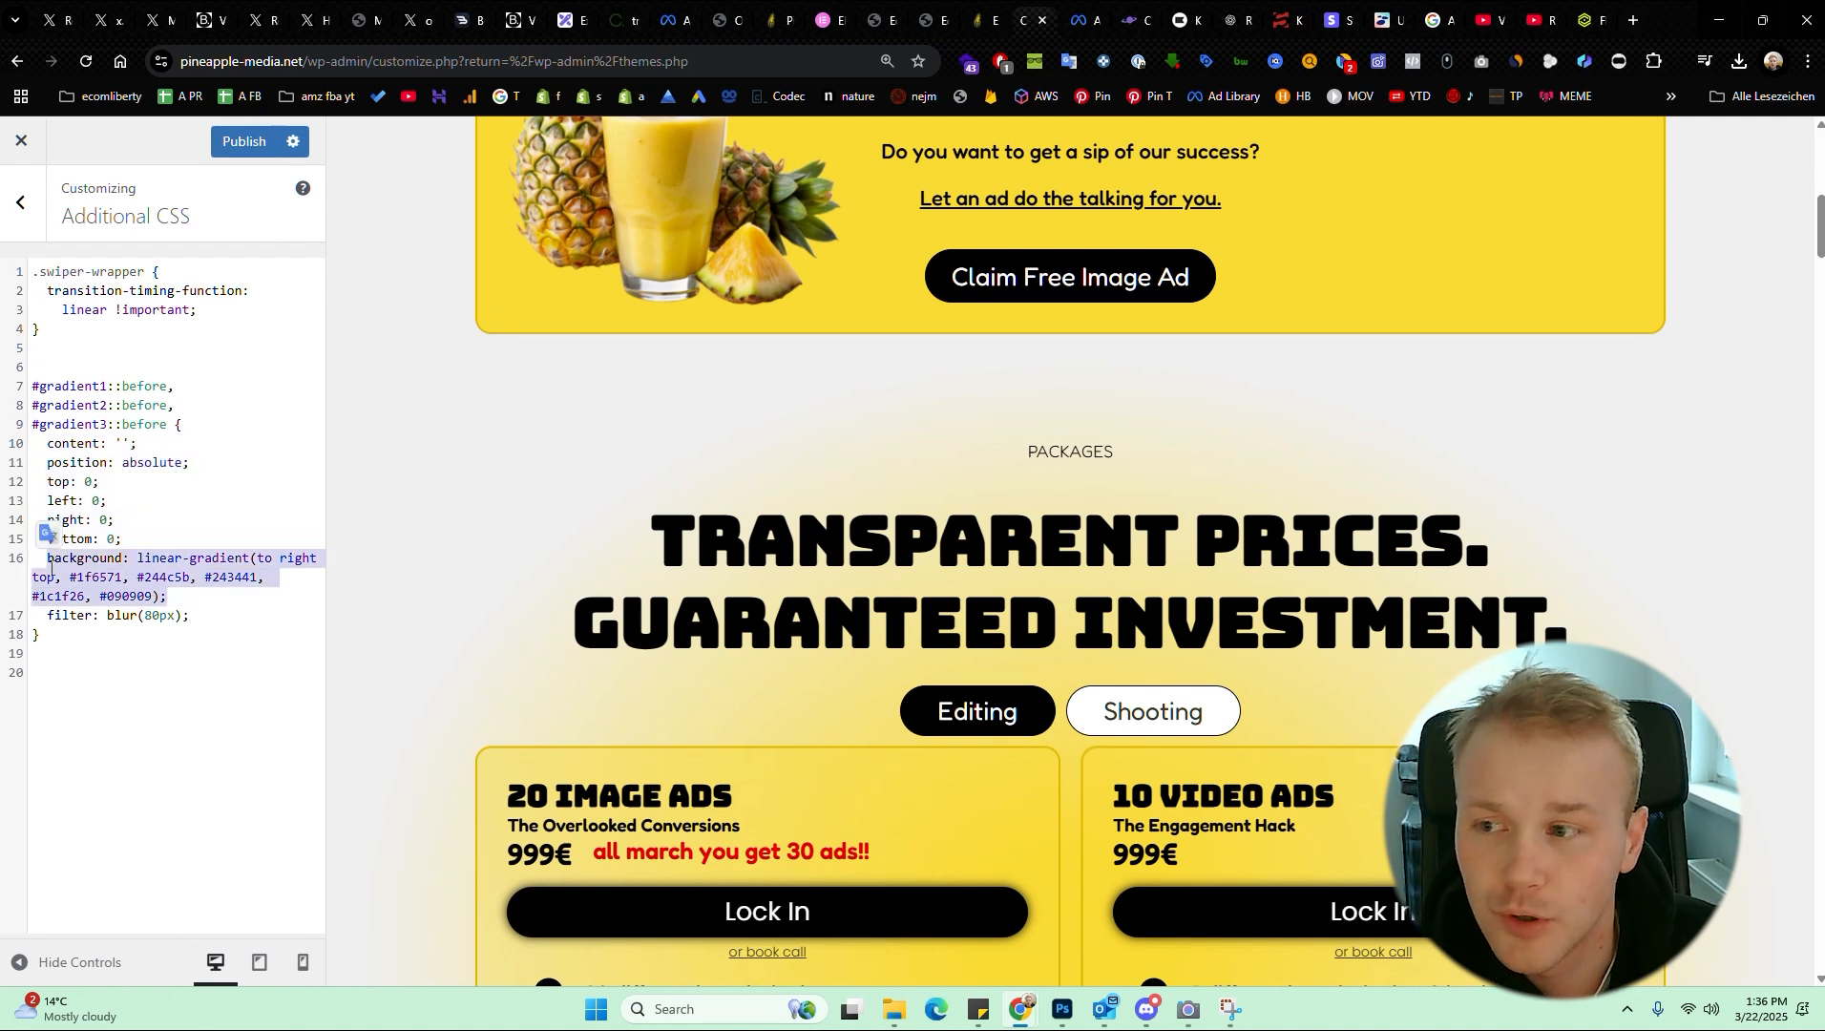
left_click_drag(183, 431, 131, 659)
left_click(30, 387)
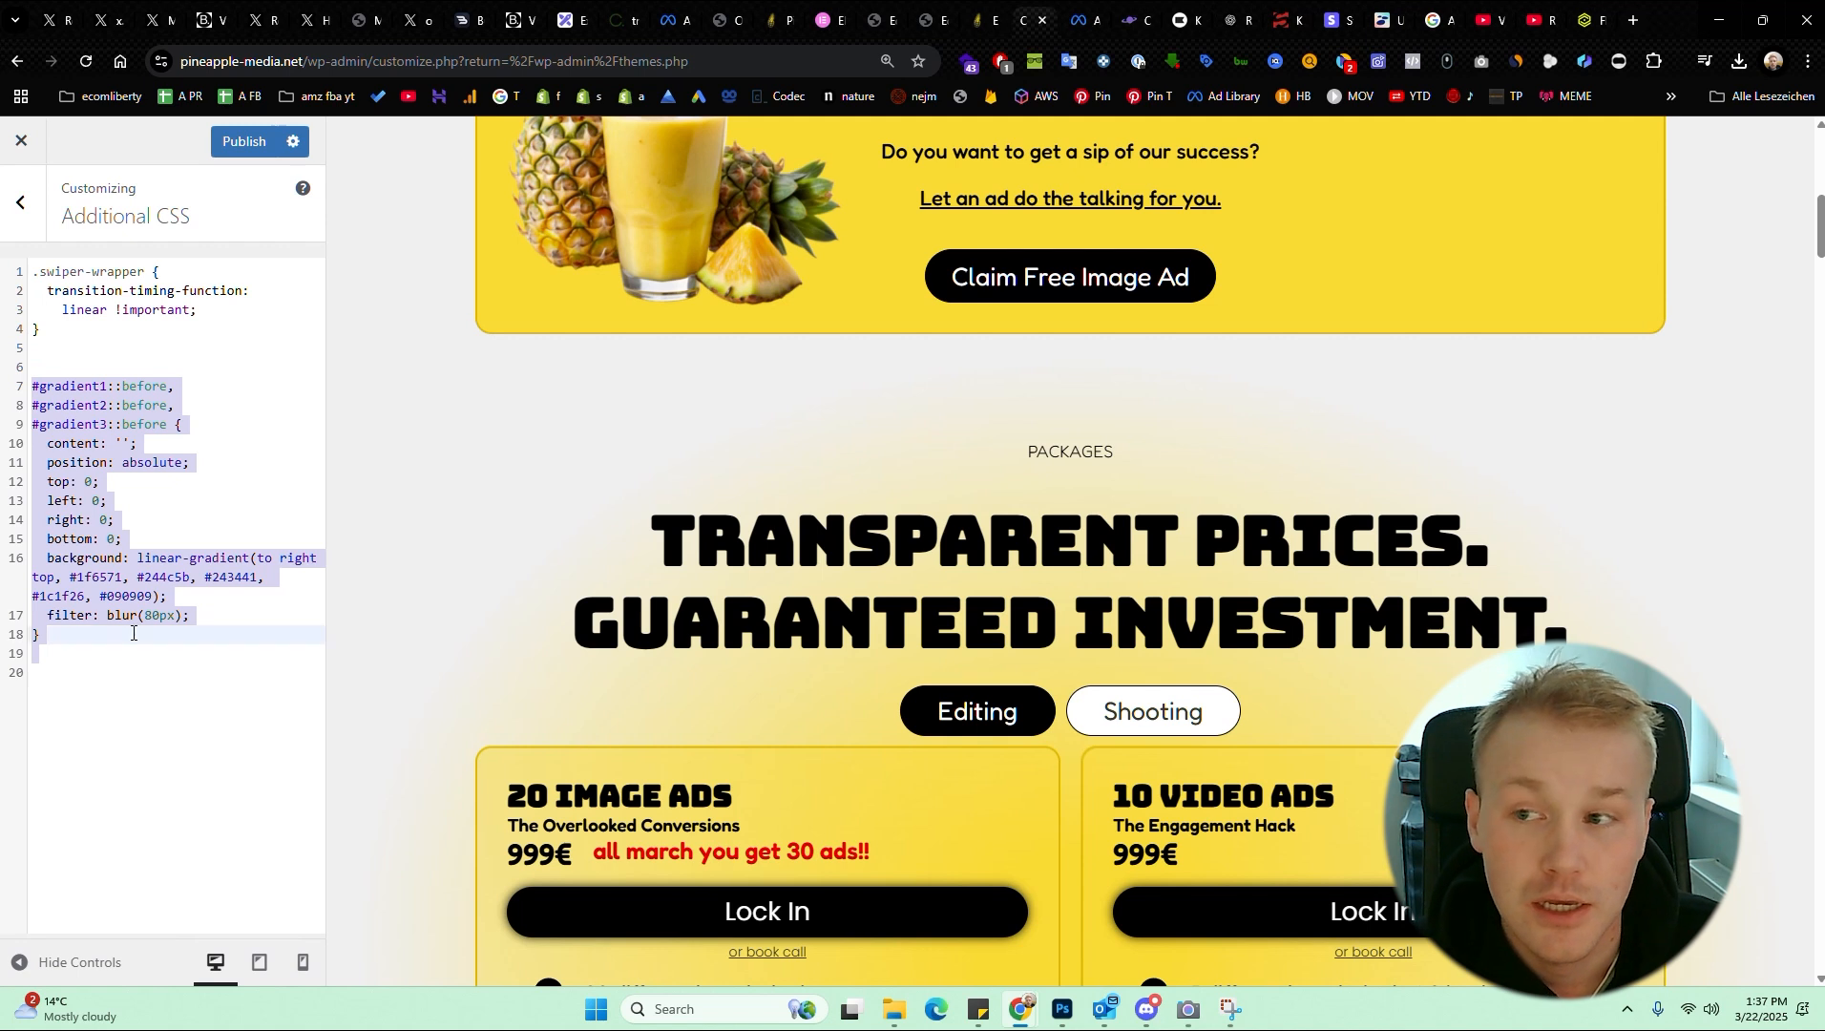